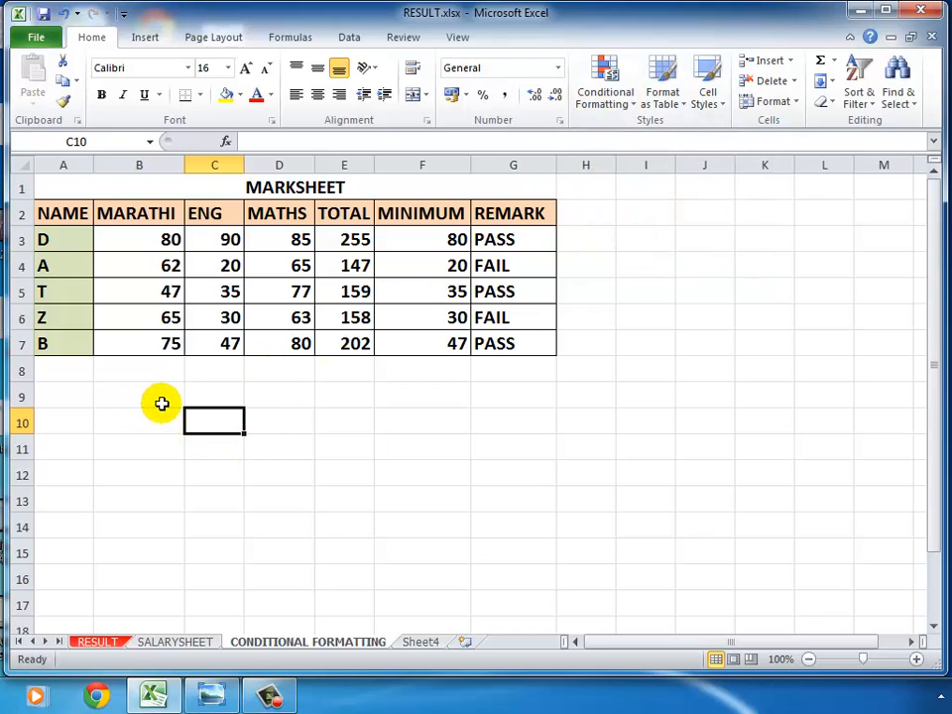
- Examine the marksheet's headings, subject marks and total formula on the CONDITIONAL FORMATTING sheet, and its fuller version on the RESULT sheet
click(161, 403)
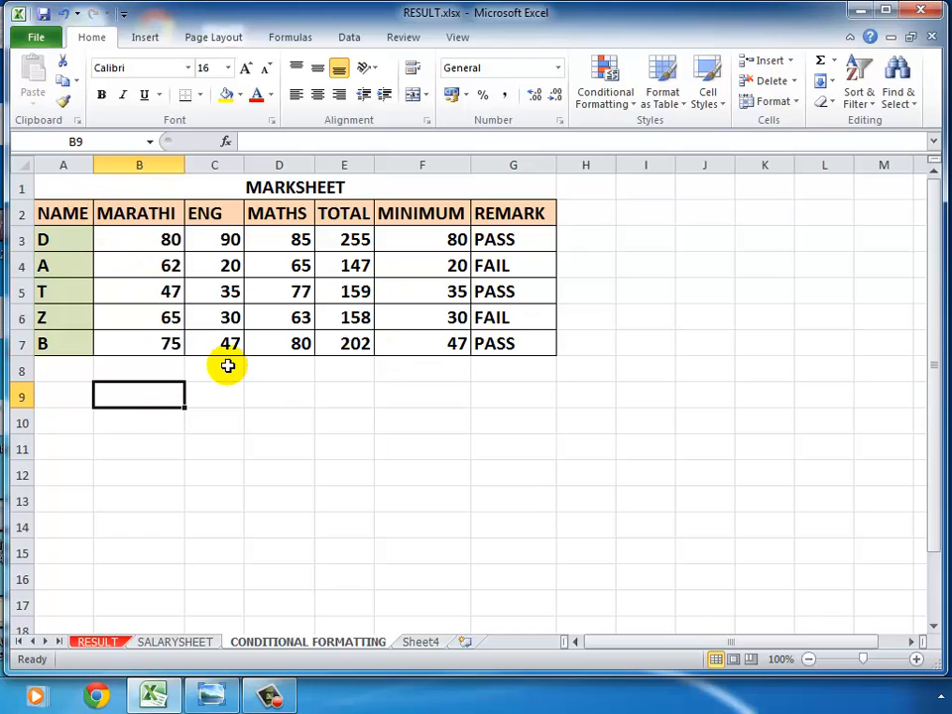
click(58, 209)
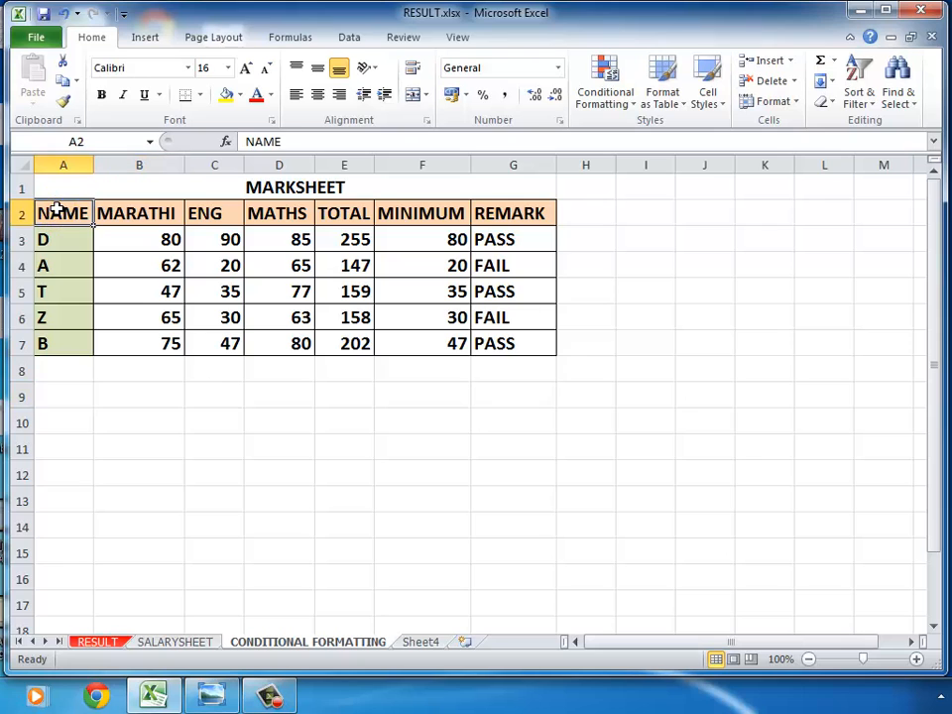
click(97, 641)
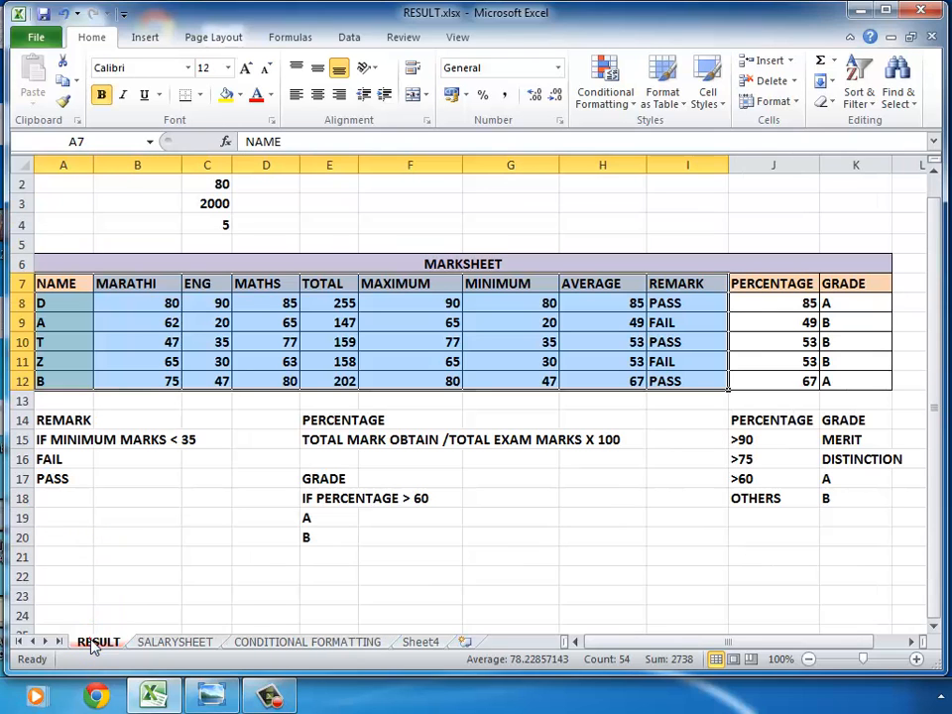
click(283, 642)
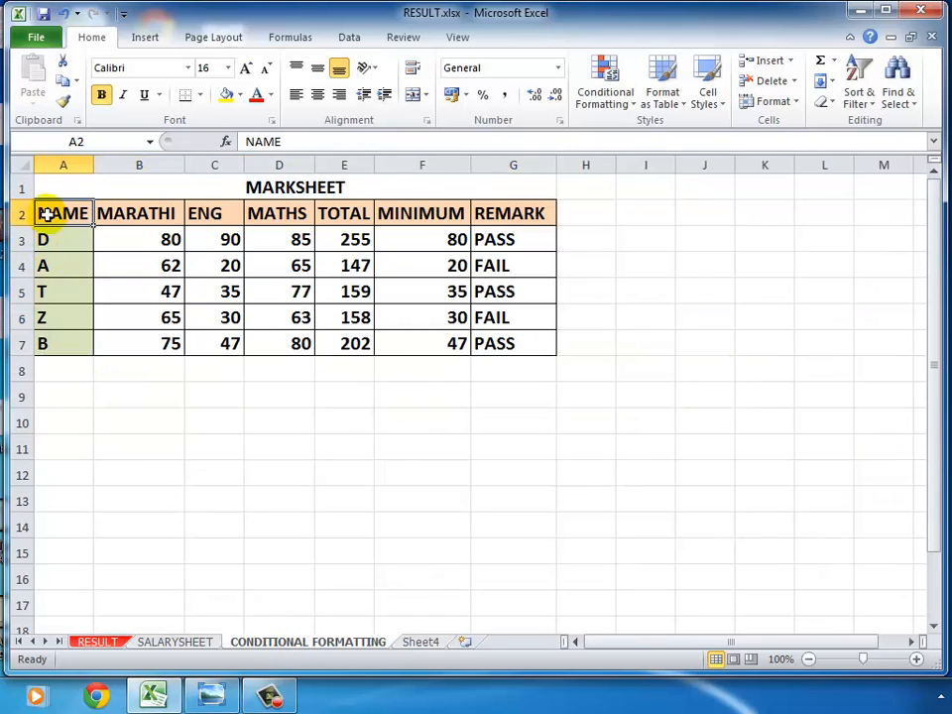
click(149, 213)
click(216, 210)
click(256, 209)
click(322, 262)
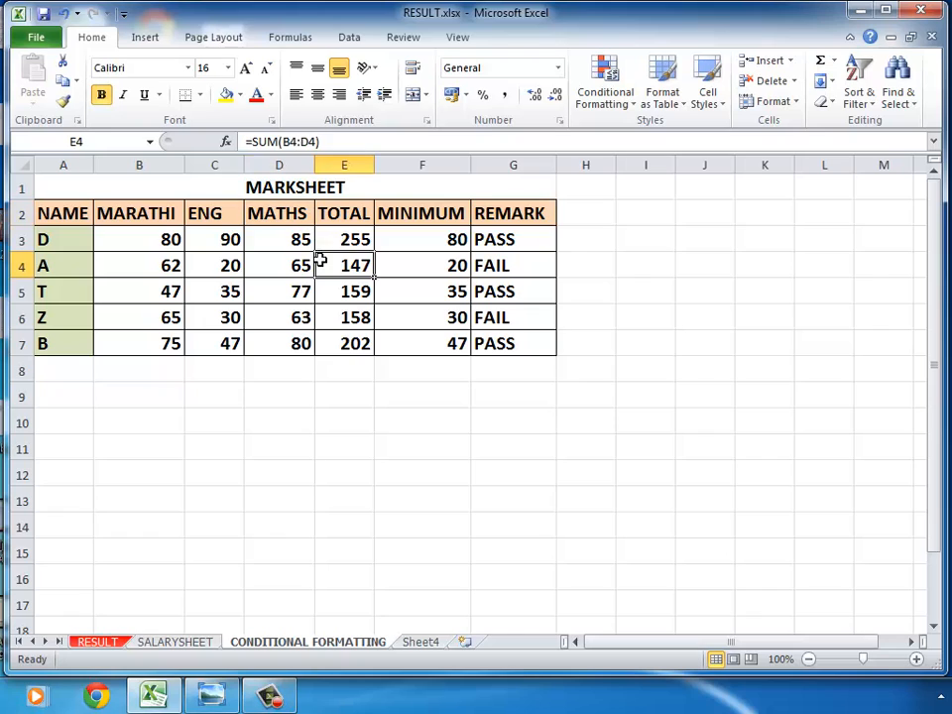
click(342, 213)
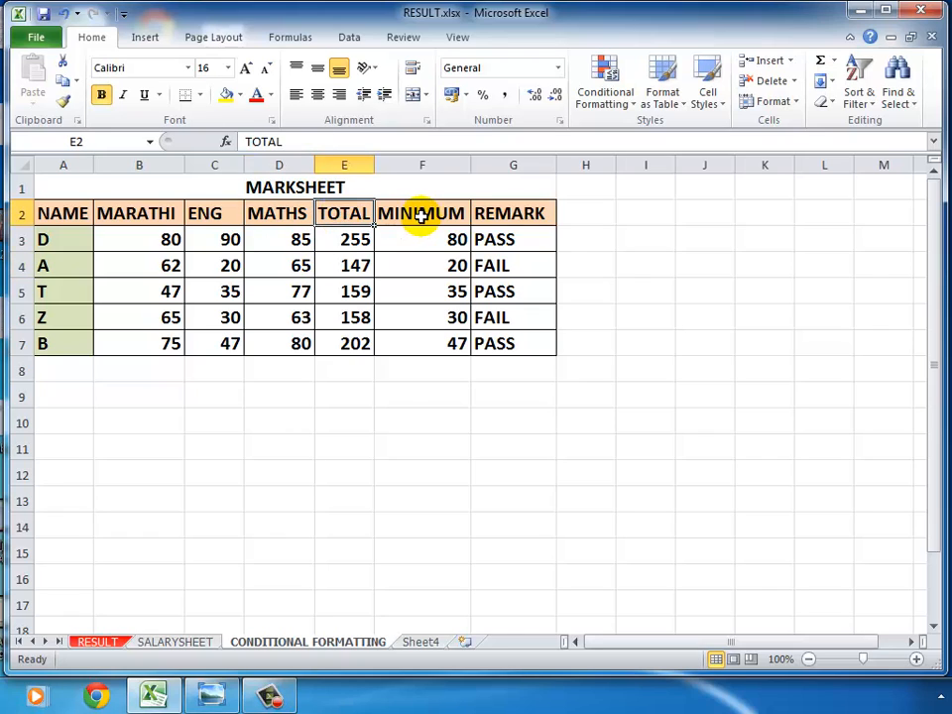
click(422, 216)
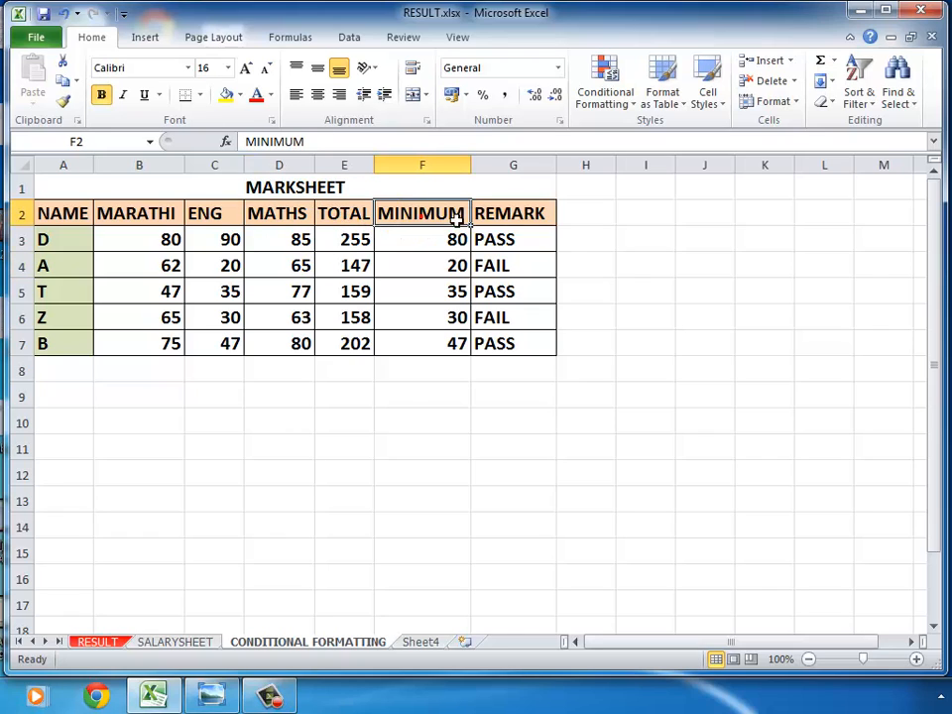
click(521, 212)
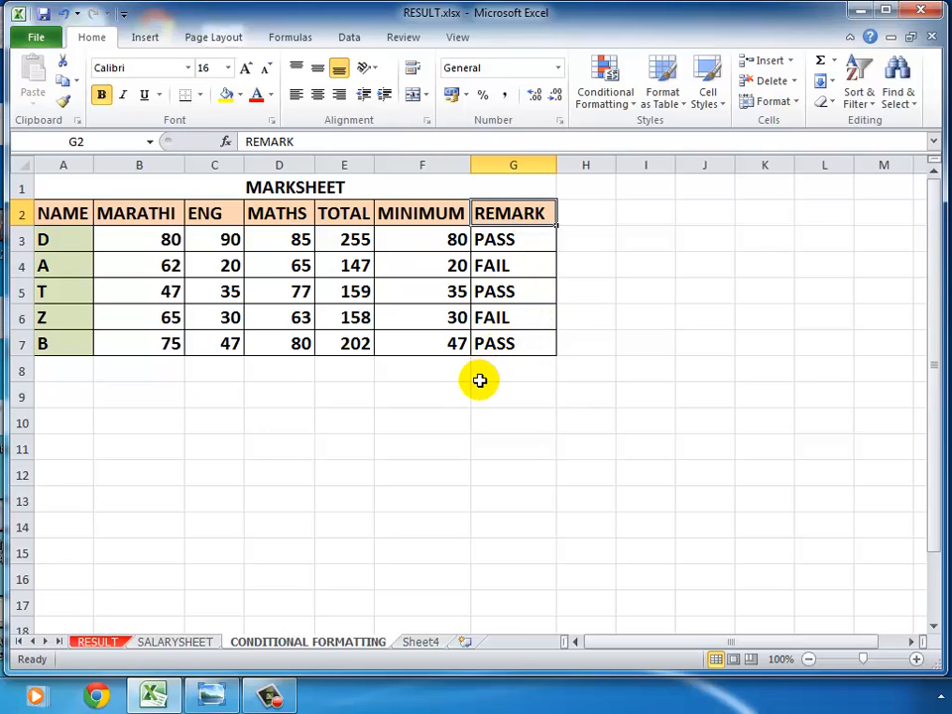
click(331, 452)
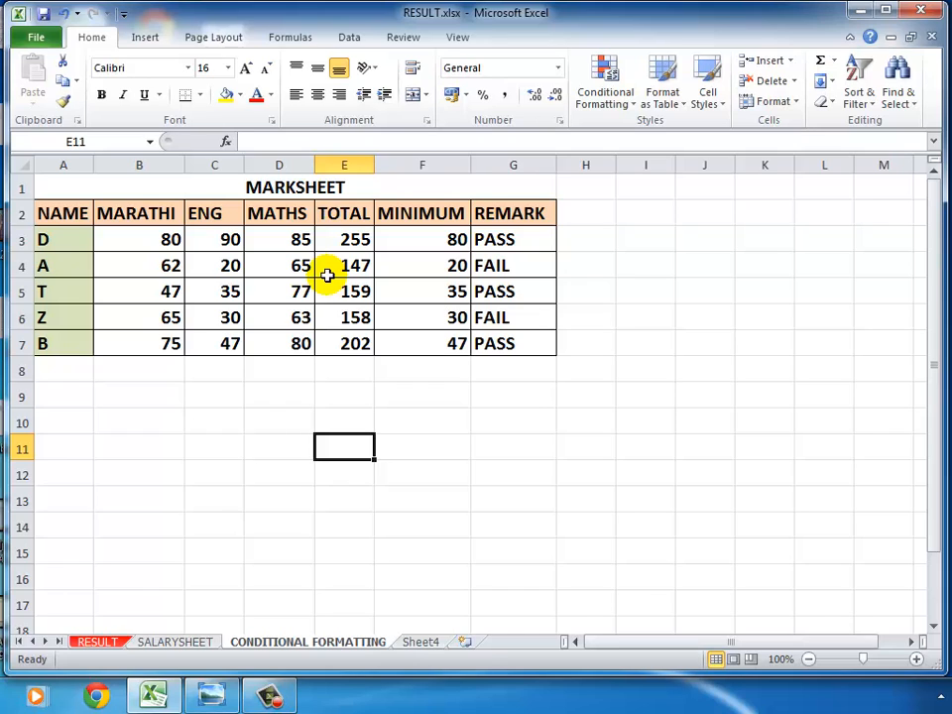
drag(139, 238, 293, 347)
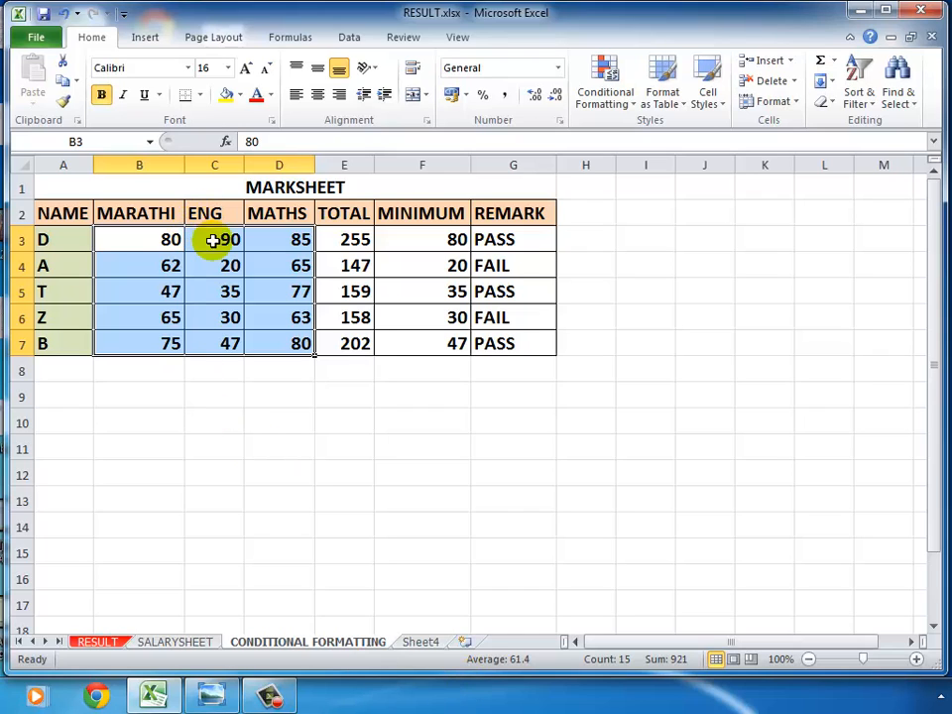
click(378, 464)
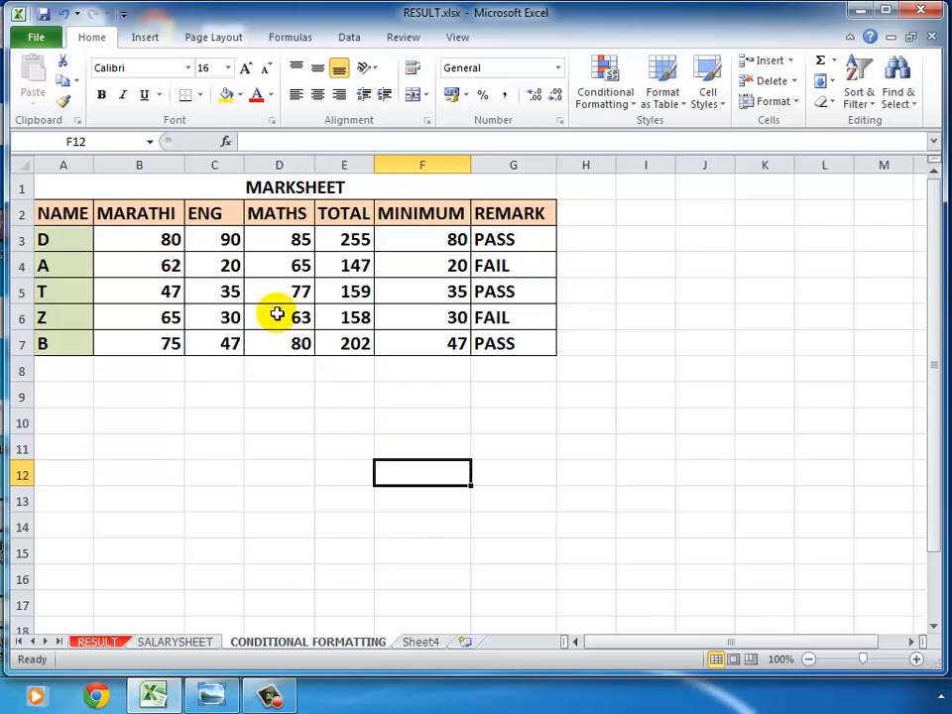
- Set up a Less Than highlight rule with a threshold of 35 for the subject marks in B3:D7
drag(133, 233, 276, 340)
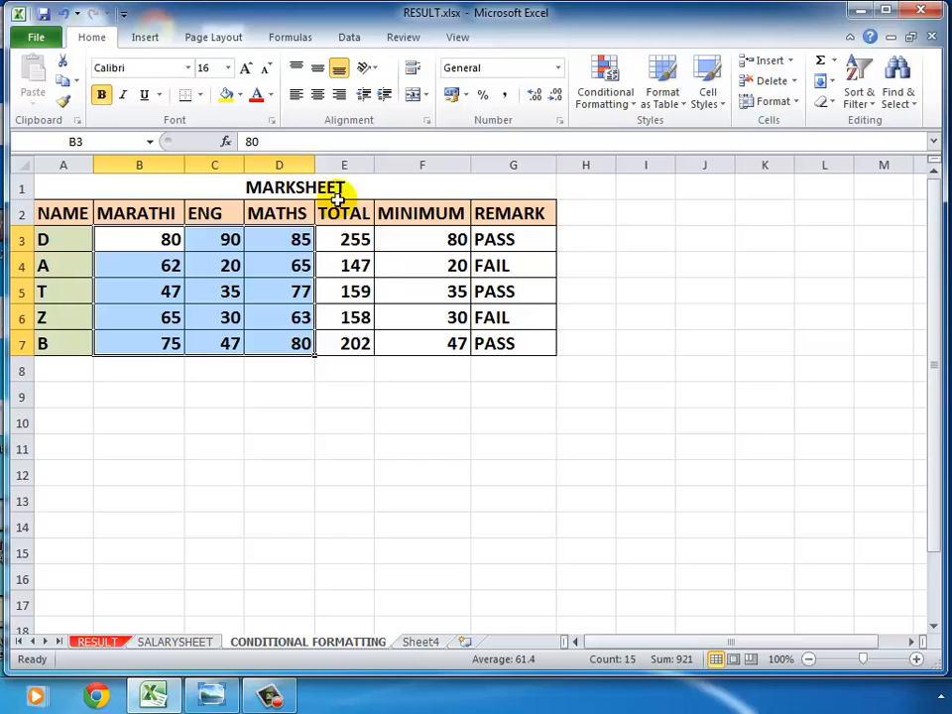
click(626, 109)
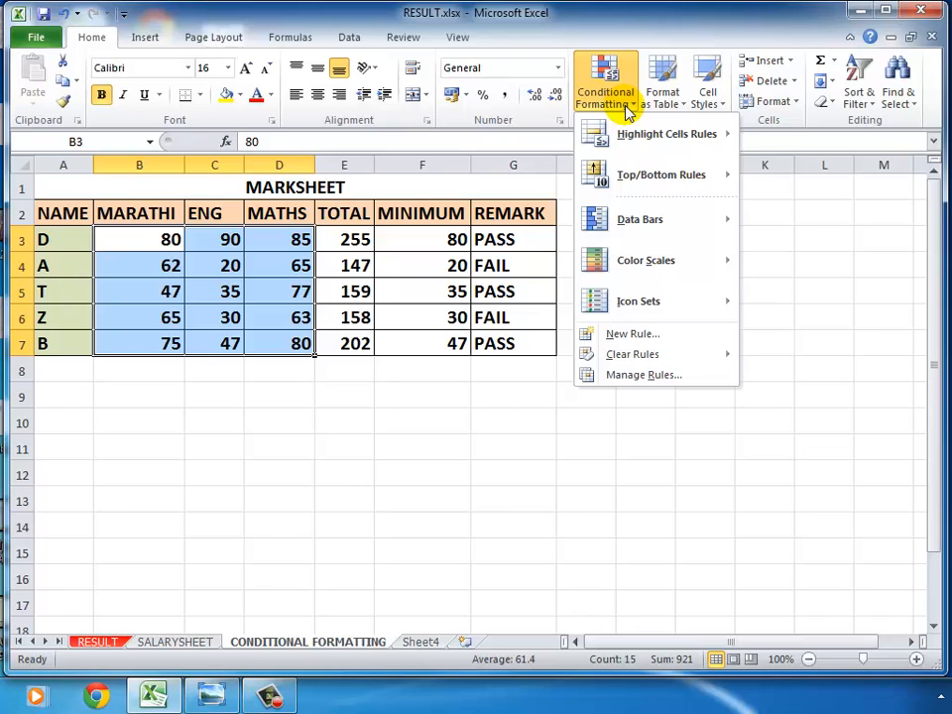
mouse_move(672, 136)
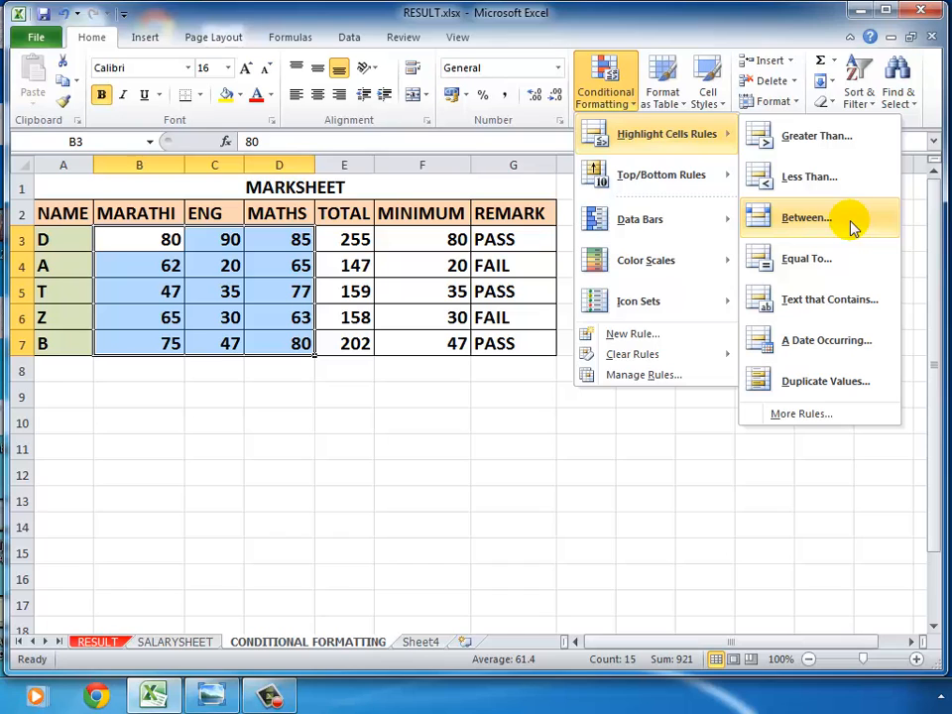
click(398, 414)
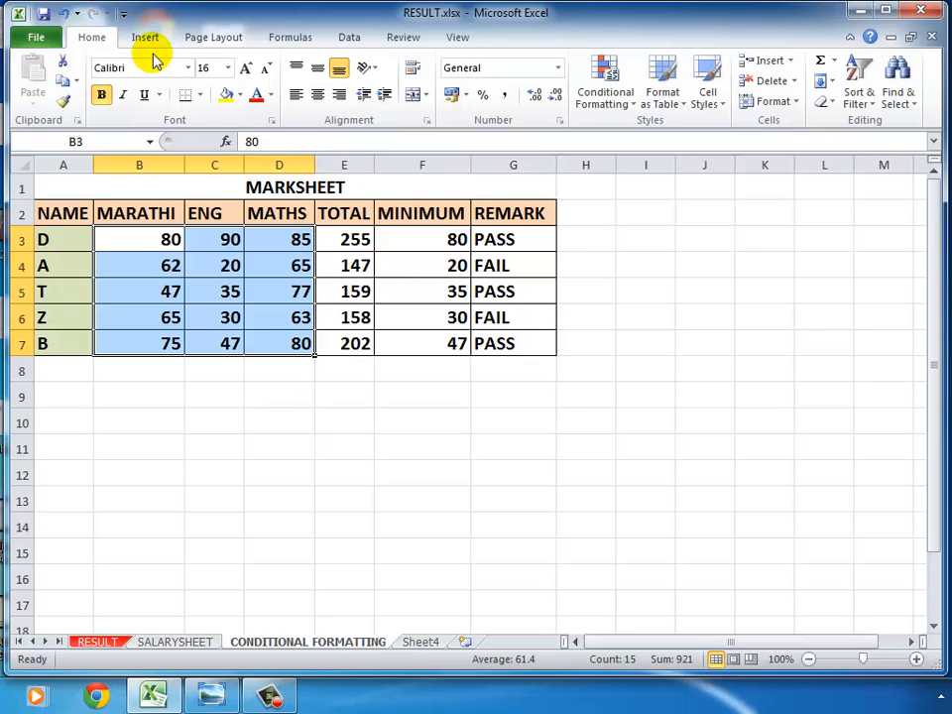
click(636, 107)
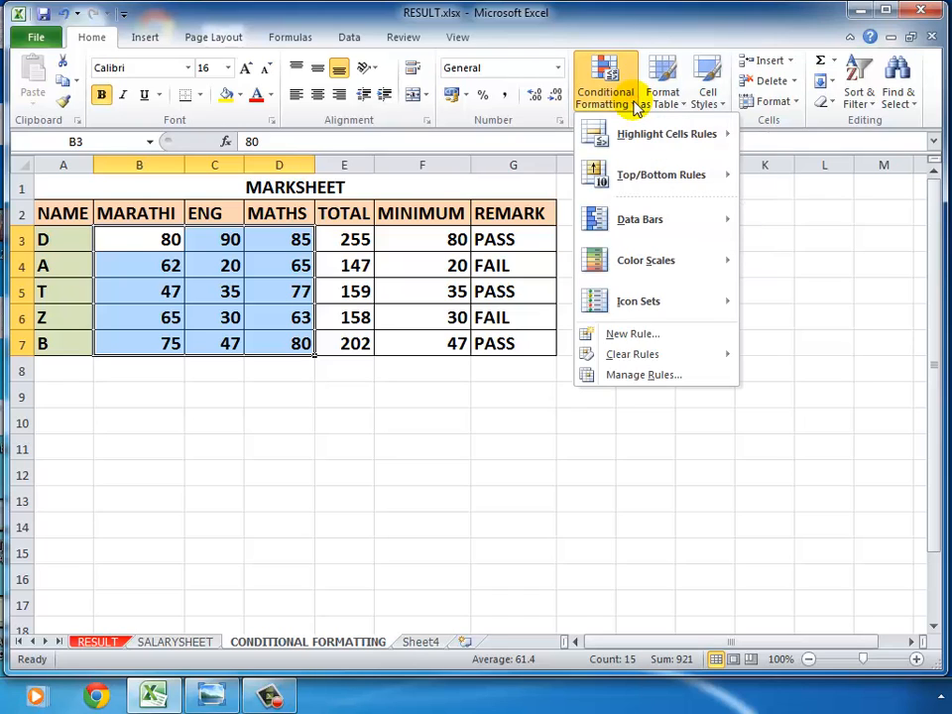
mouse_move(632, 147)
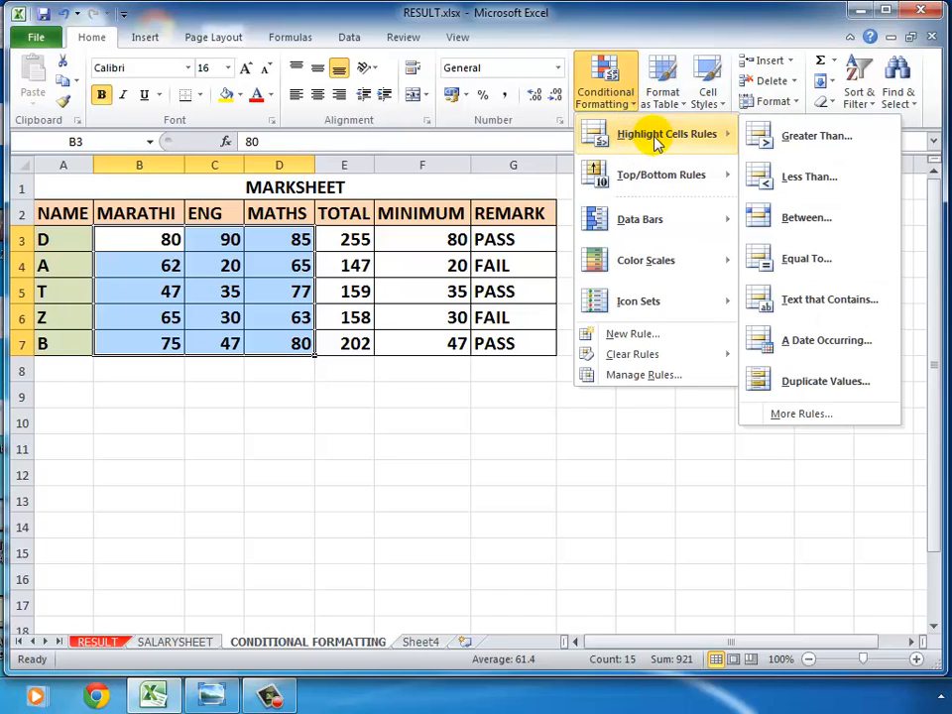
click(850, 182)
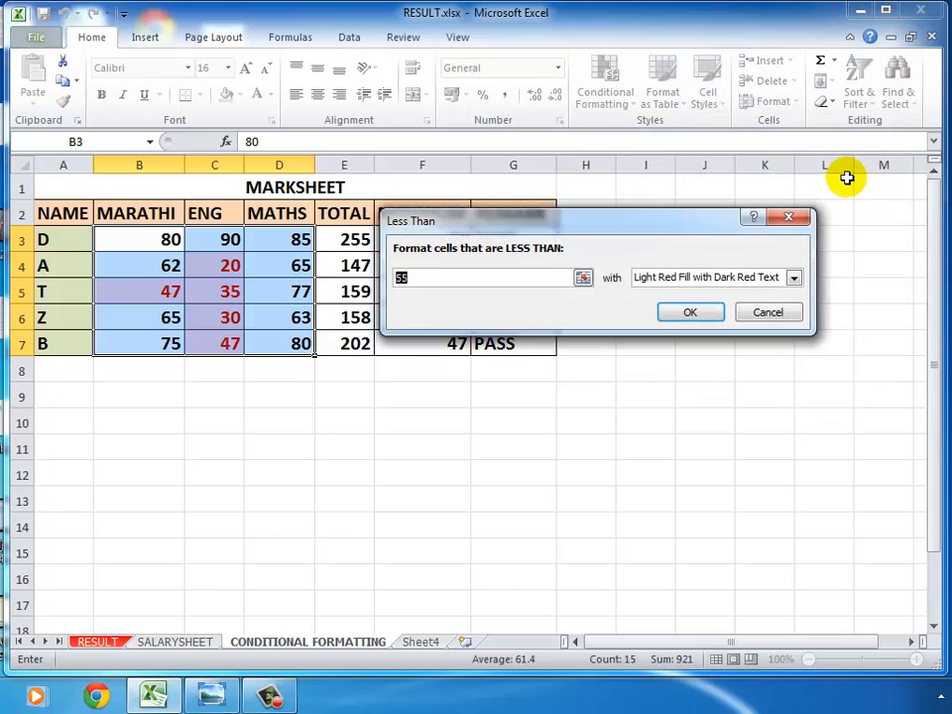
drag(538, 221, 467, 416)
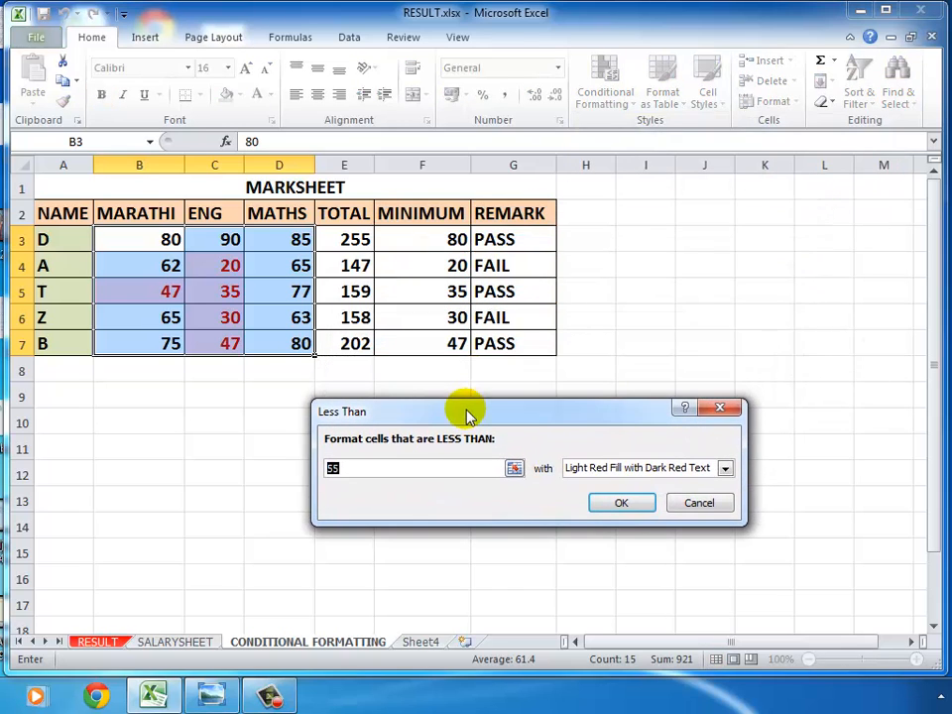
click(344, 468)
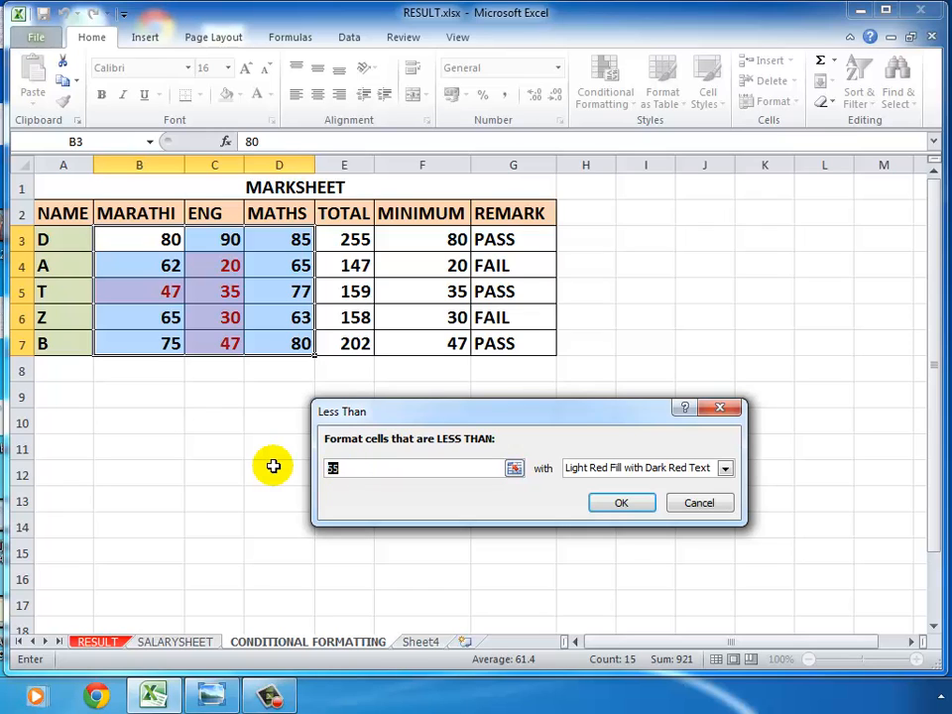
key(BackSpace)
text(35)
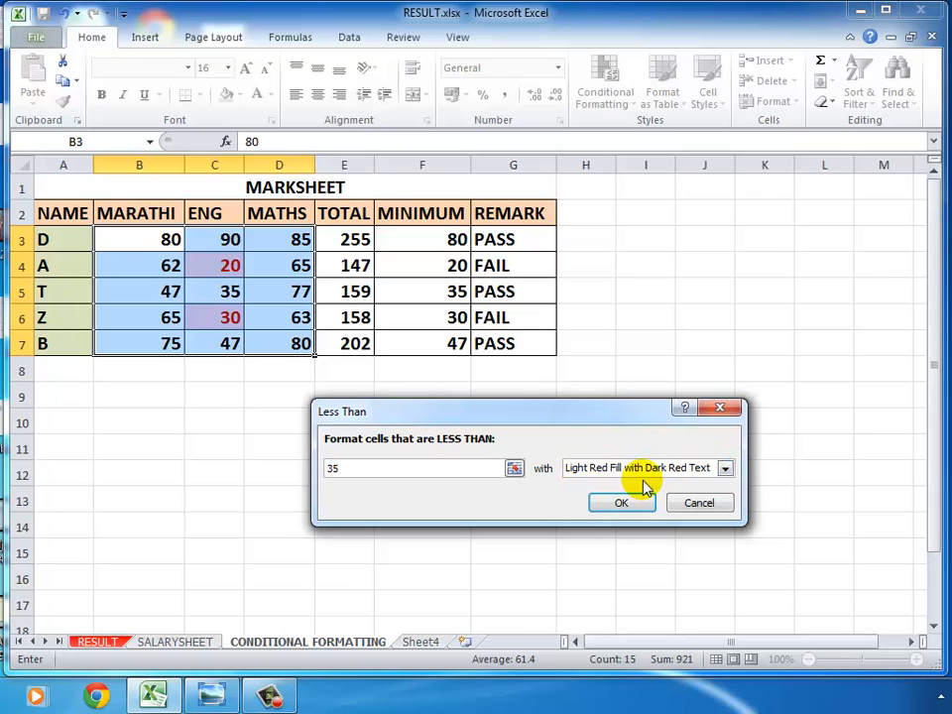
- Try Yellow Fill with Dark Yellow Text for the rule, and replace it with a custom format using a red font color
click(725, 470)
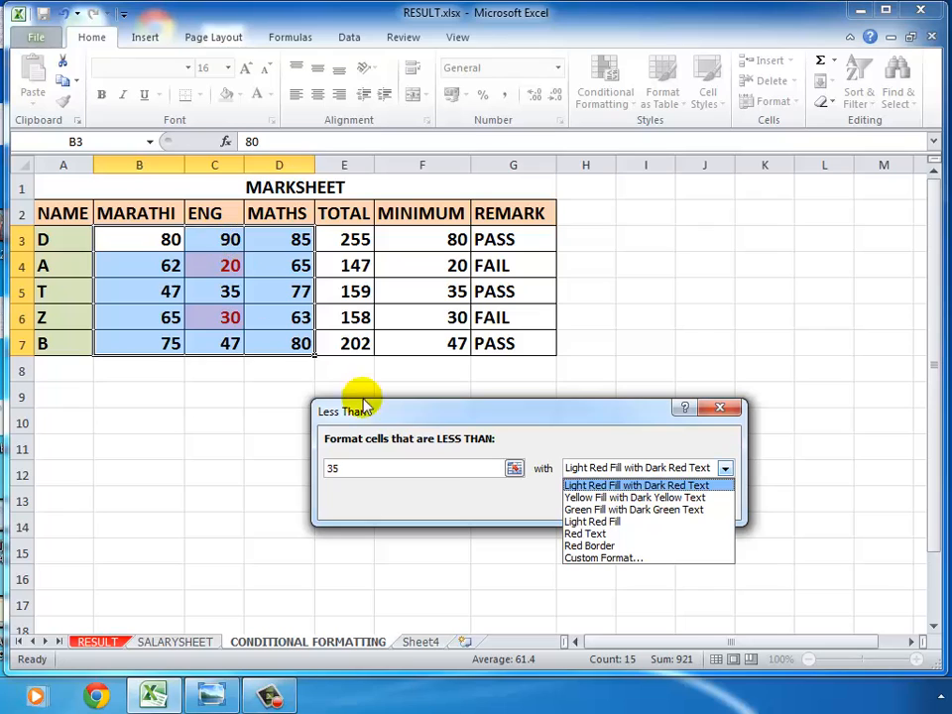
click(600, 498)
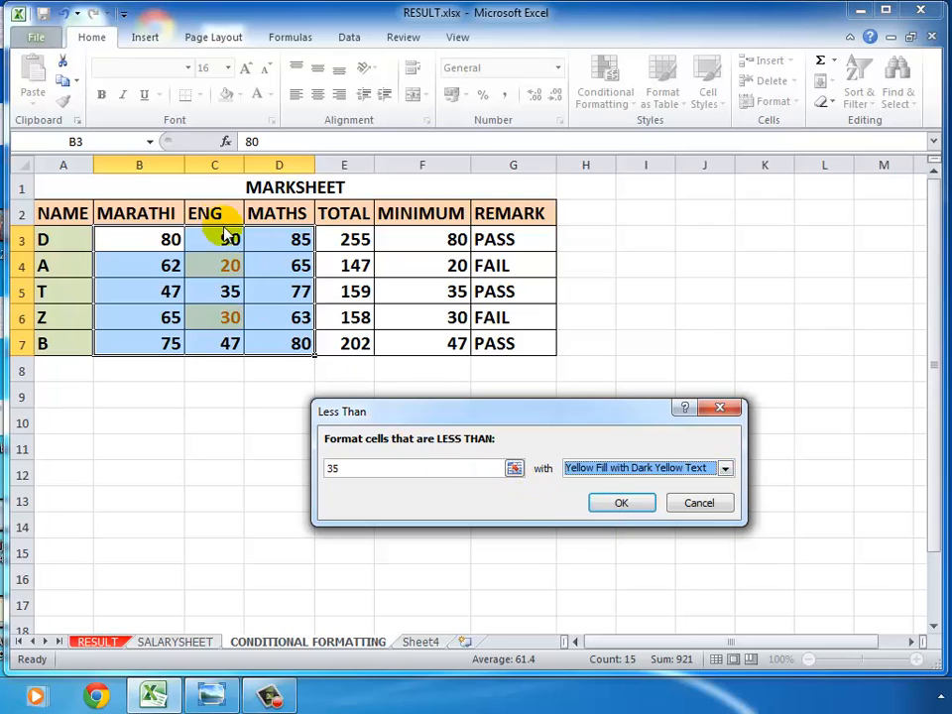
click(724, 468)
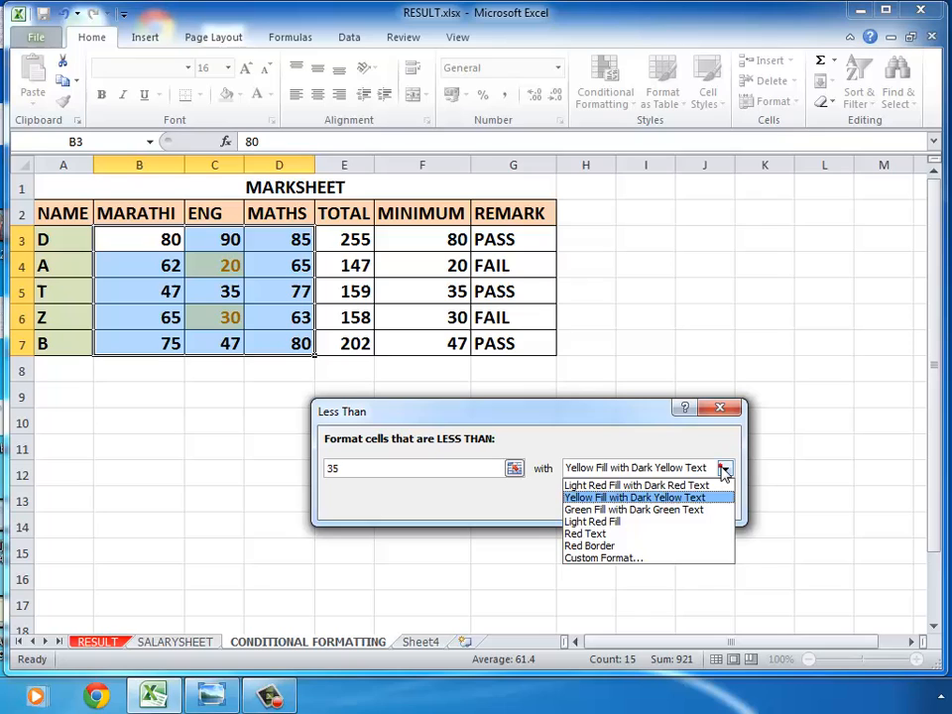
click(642, 561)
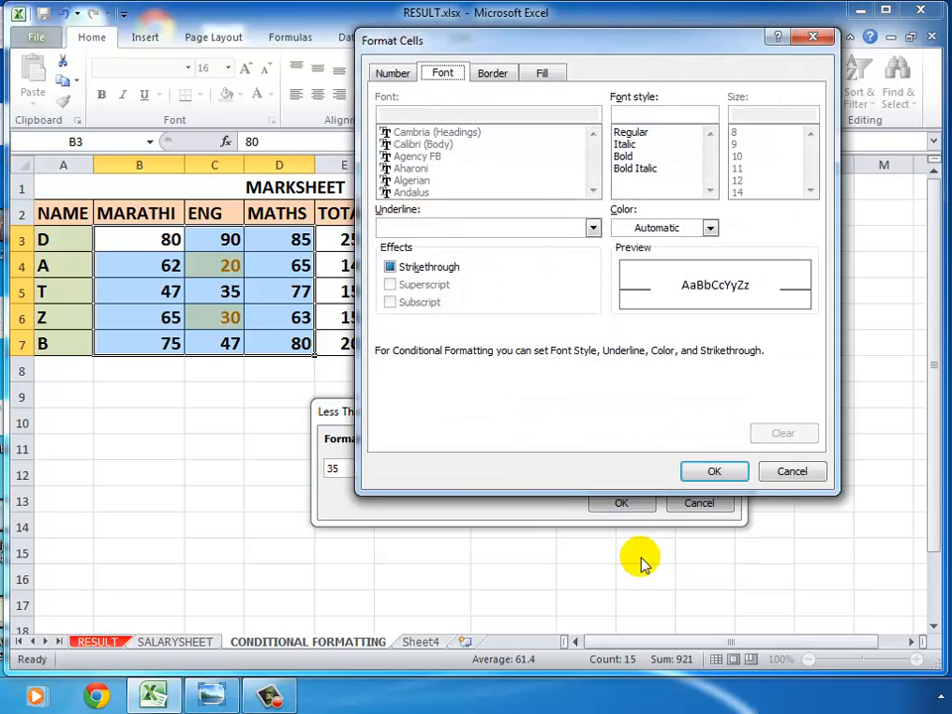
drag(606, 47, 622, 104)
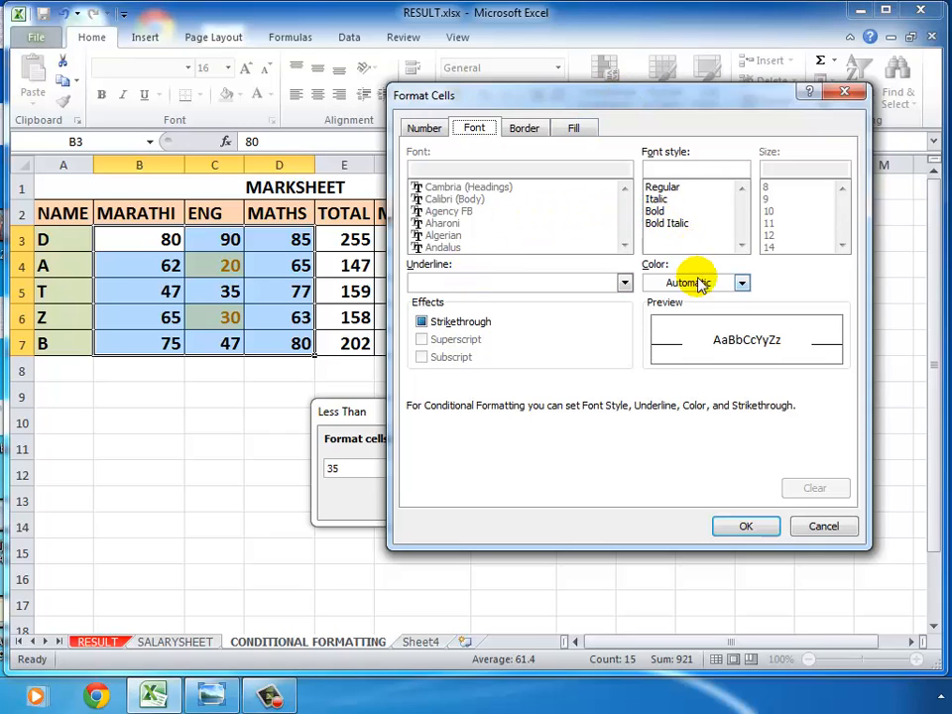
click(740, 284)
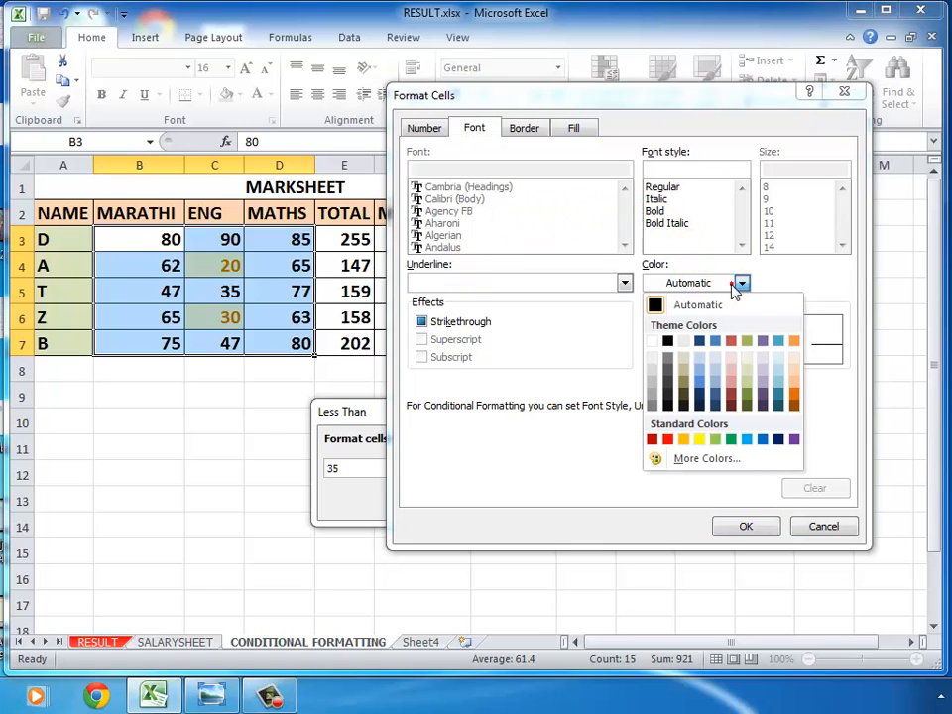
click(667, 440)
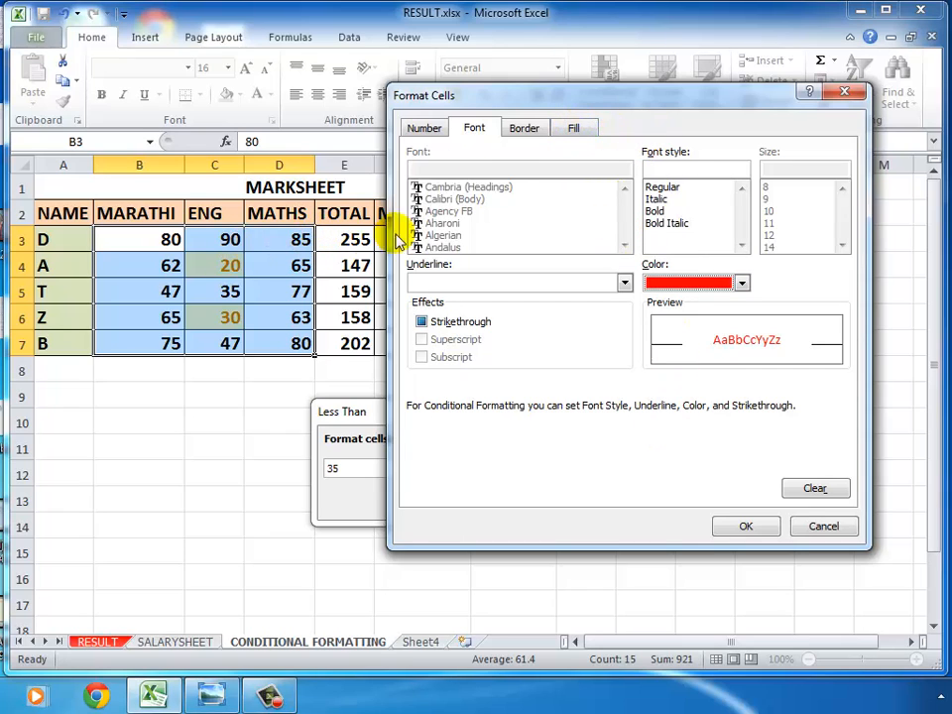
- Add a light purple background fill to the custom format and apply the rule to the marks
click(571, 129)
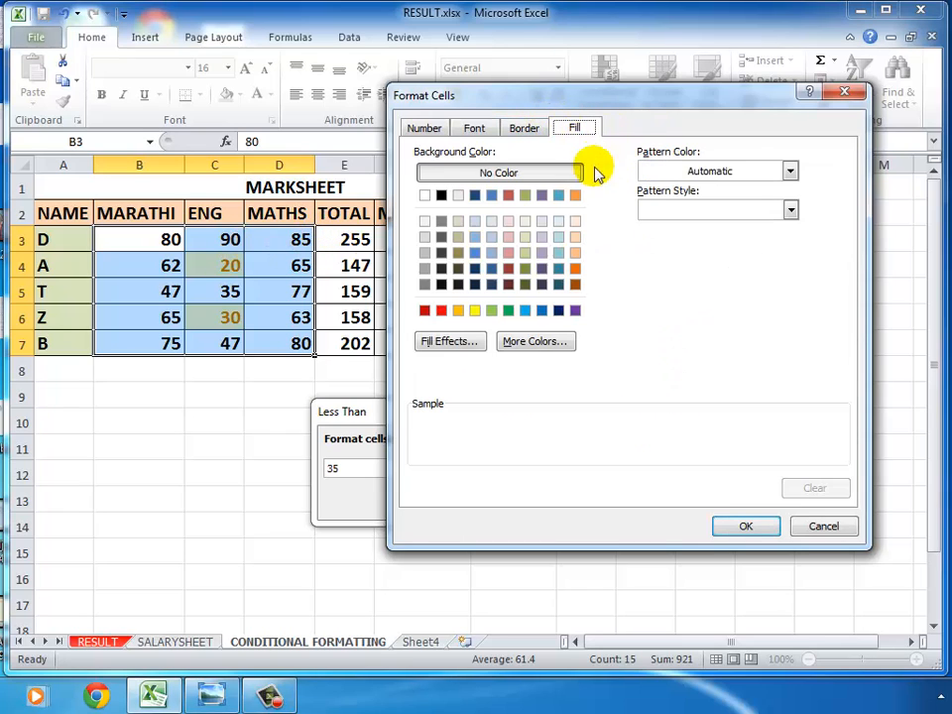
click(541, 240)
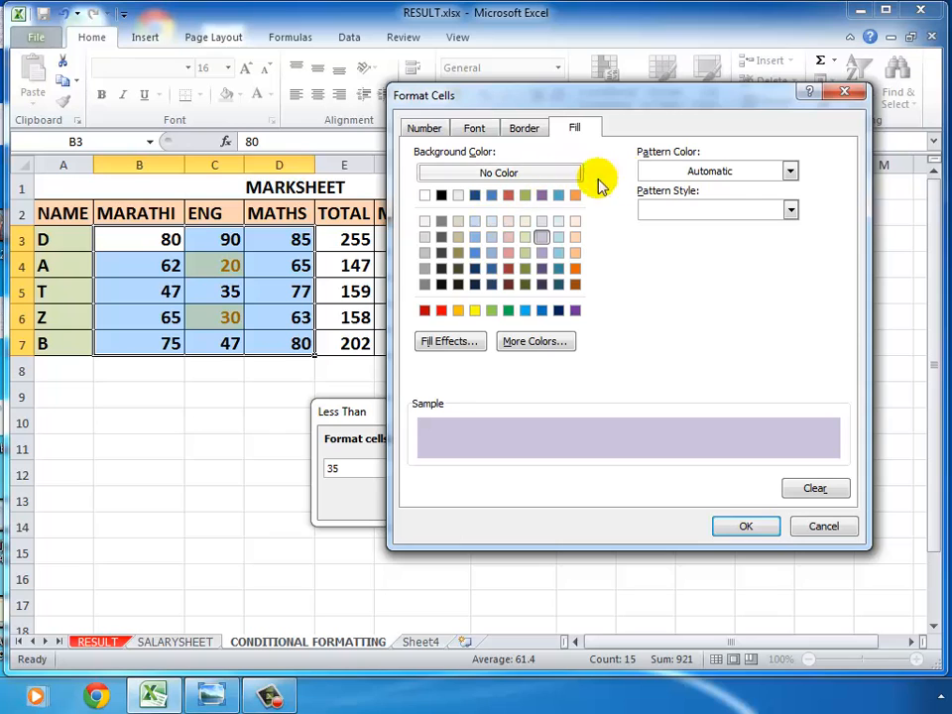
click(746, 527)
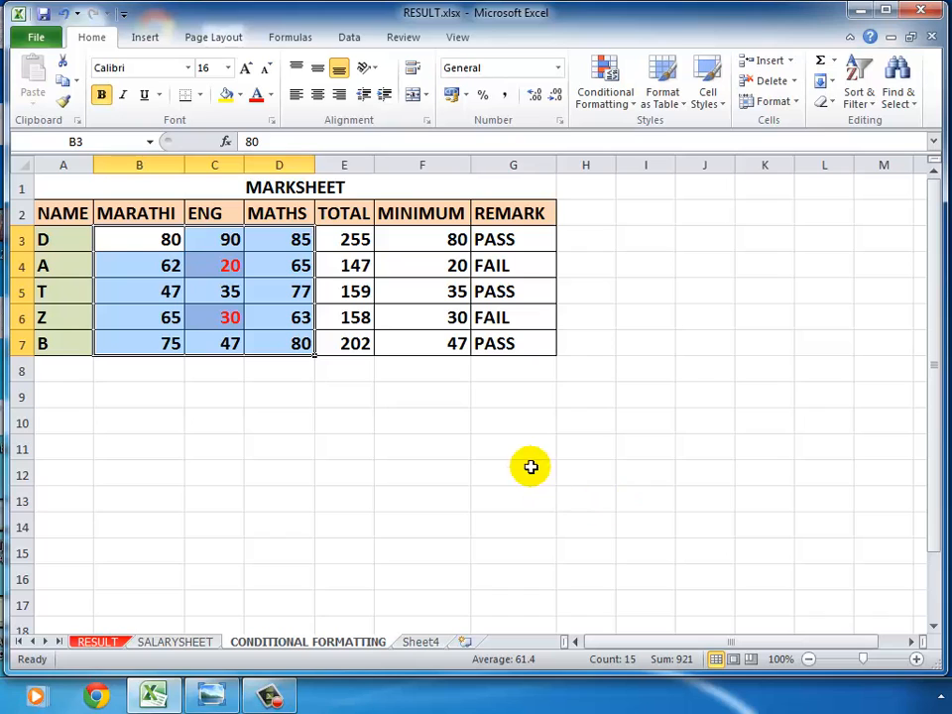
click(629, 452)
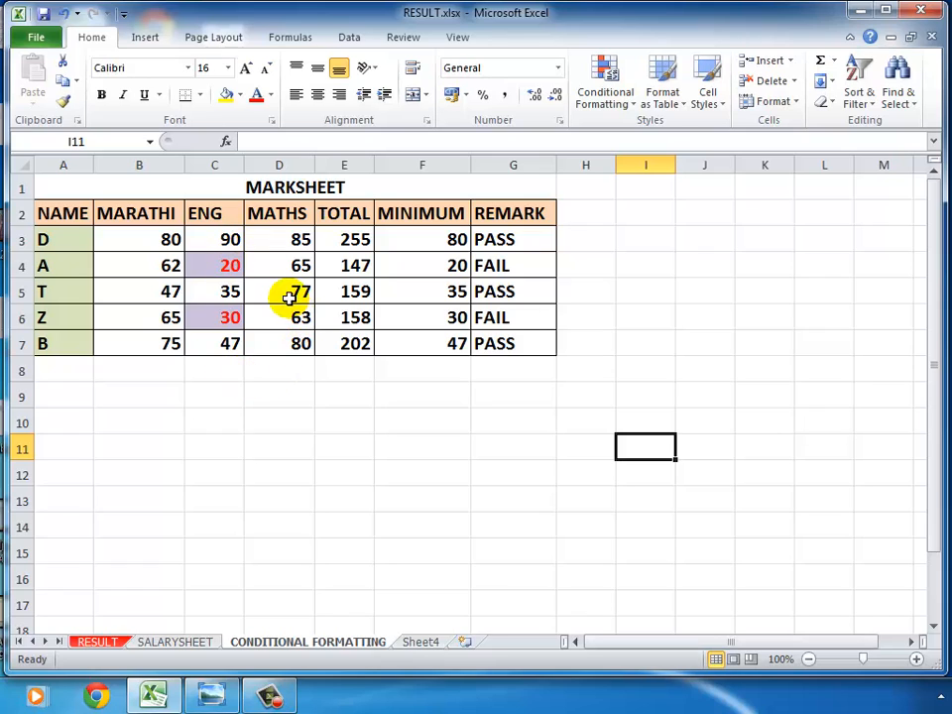
- Change the MARATHI mark in cell B5 to 34 to test the highlight rule
click(222, 291)
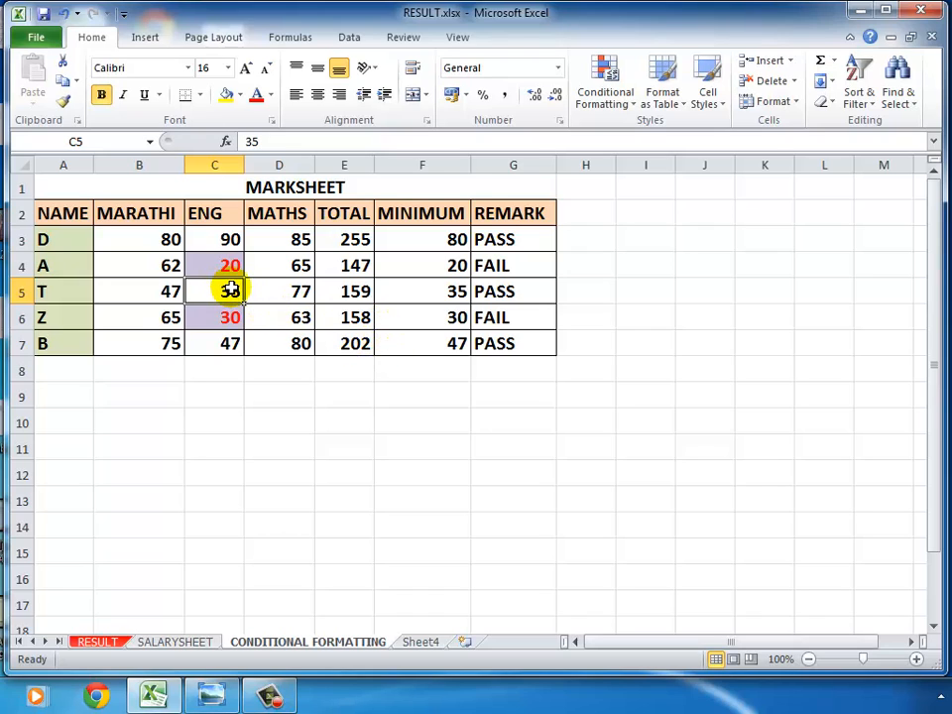
click(149, 293)
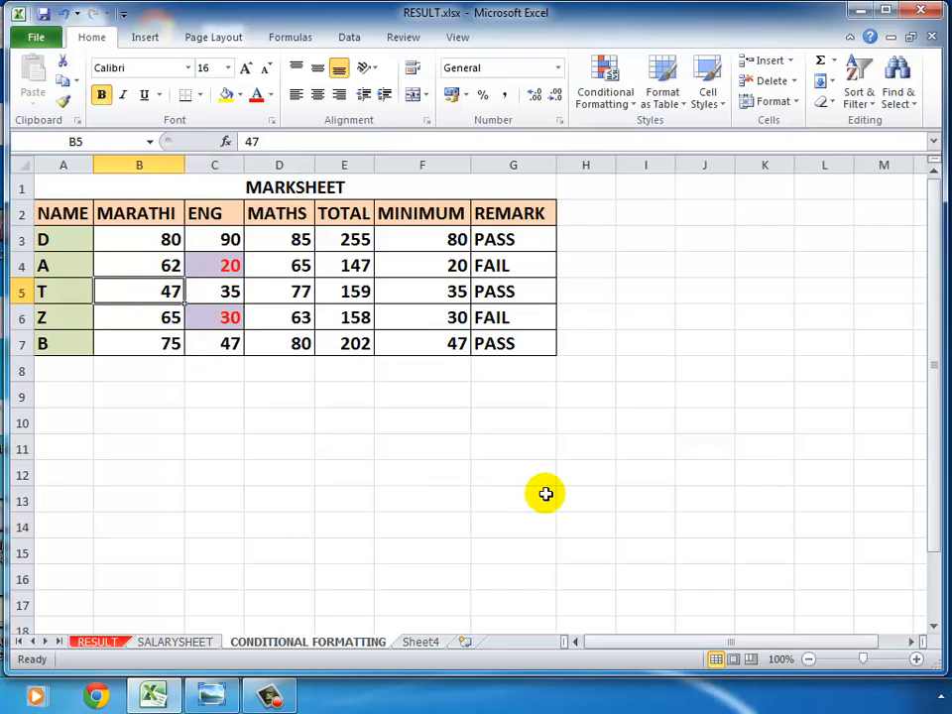
text(34)
key(Return)
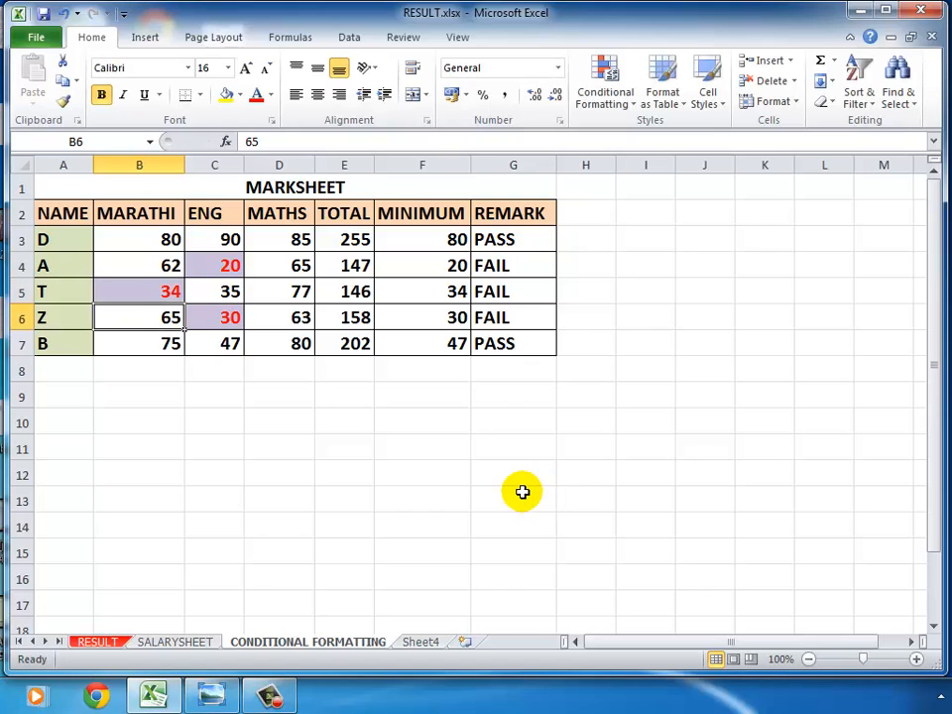
- Undo the last change to the MARATHI mark in cell B5
click(64, 15)
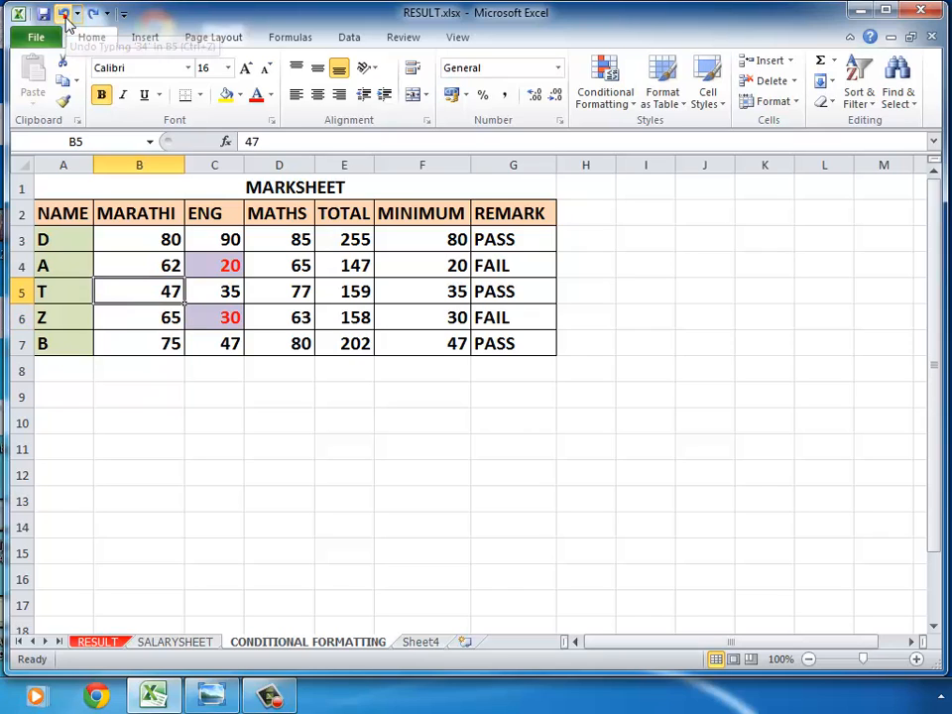
click(344, 443)
click(344, 443)
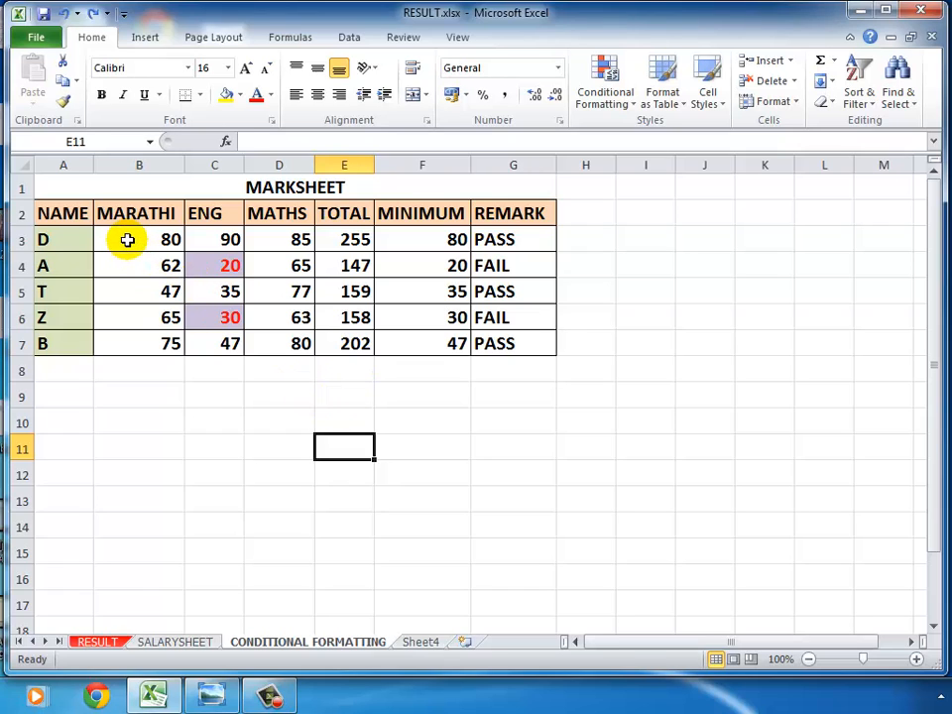
- Clear the conditional formatting rules from the subject marks in B3:D7
drag(127, 240, 261, 338)
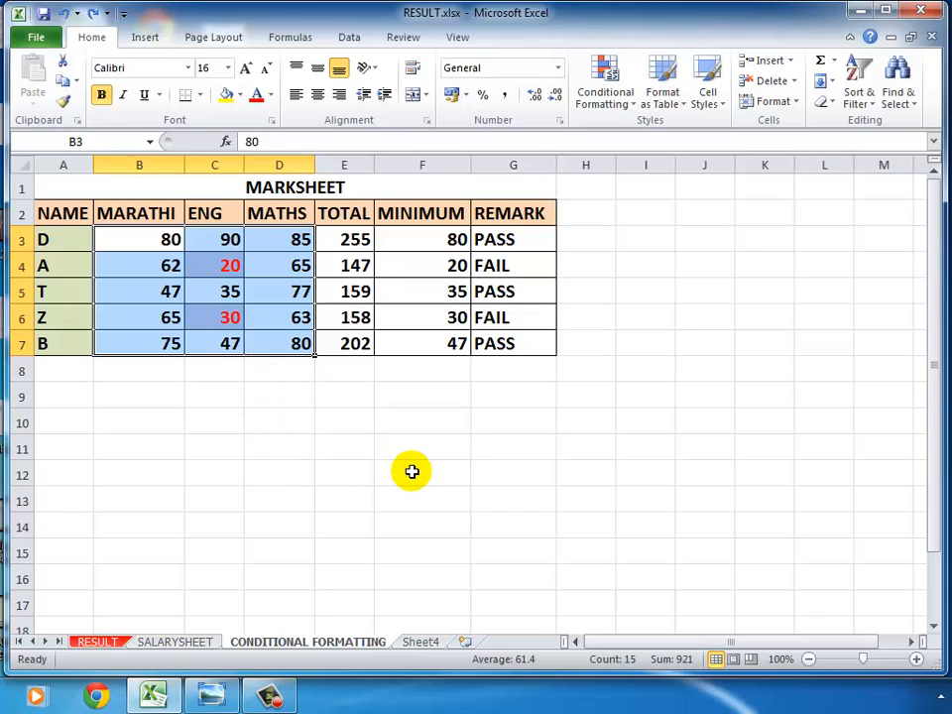
click(628, 104)
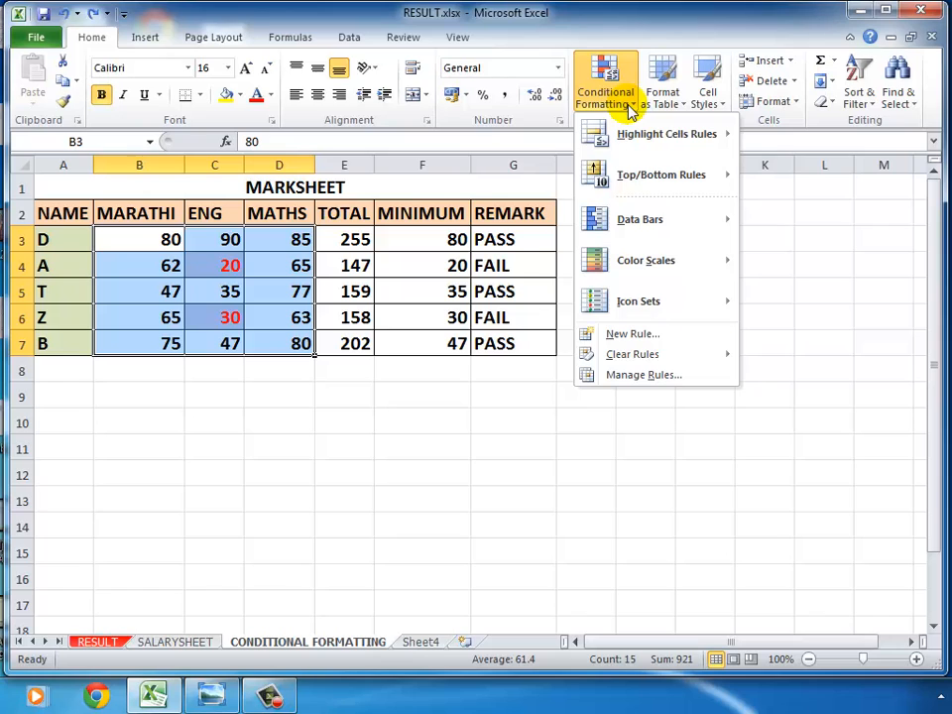
mouse_move(635, 137)
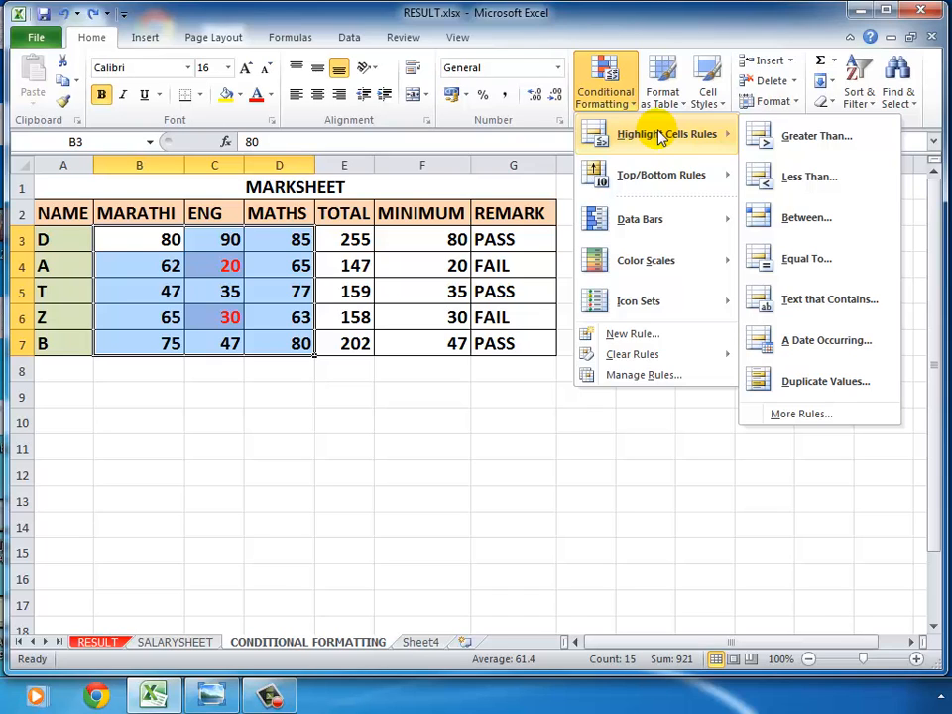
mouse_move(654, 355)
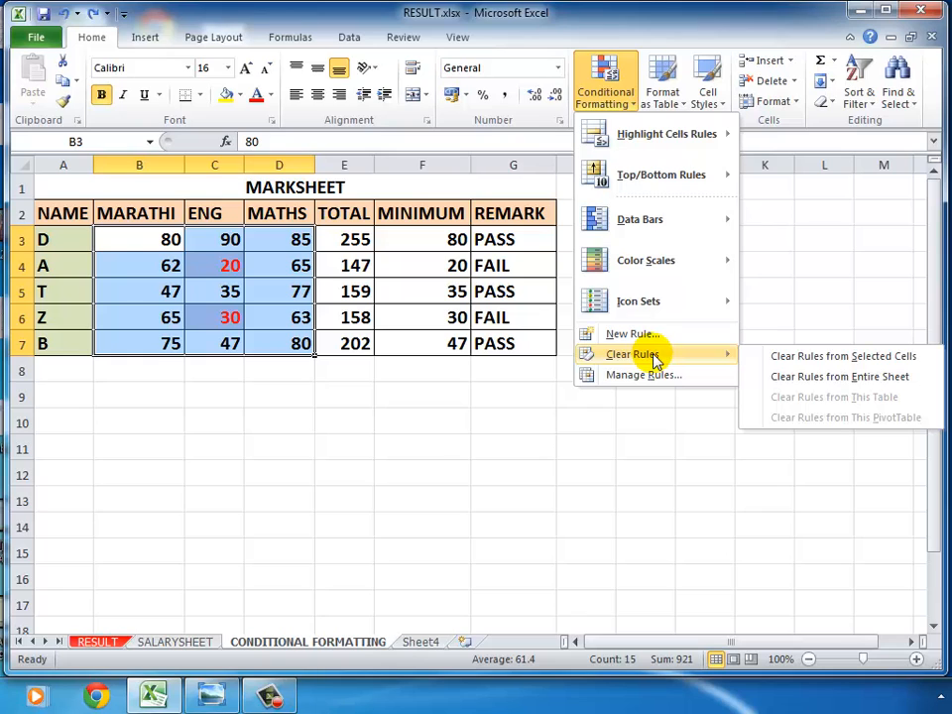
click(766, 360)
click(463, 474)
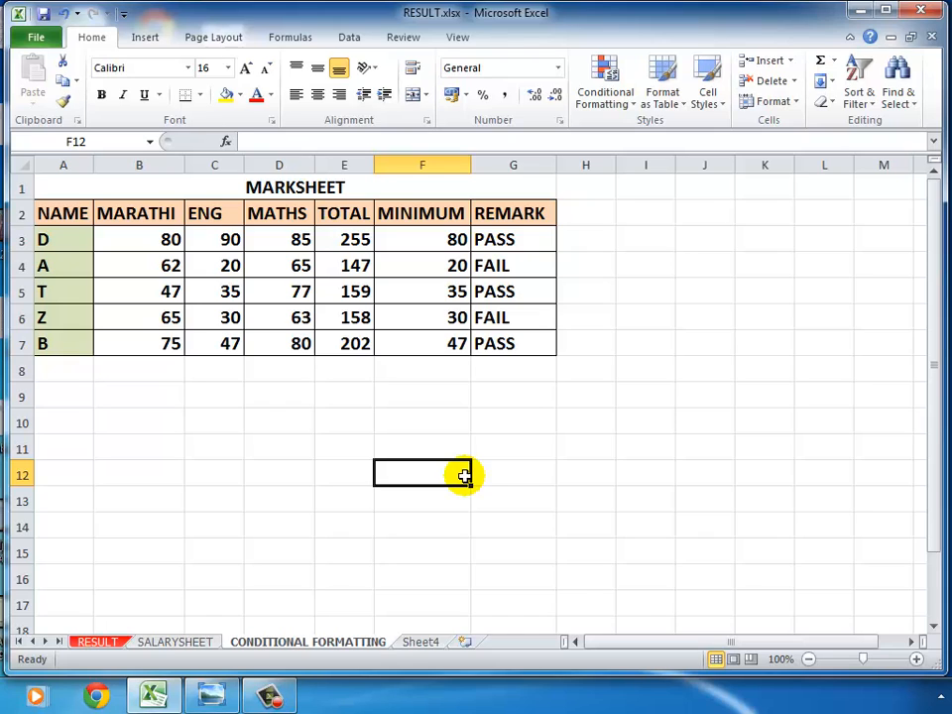
click(632, 404)
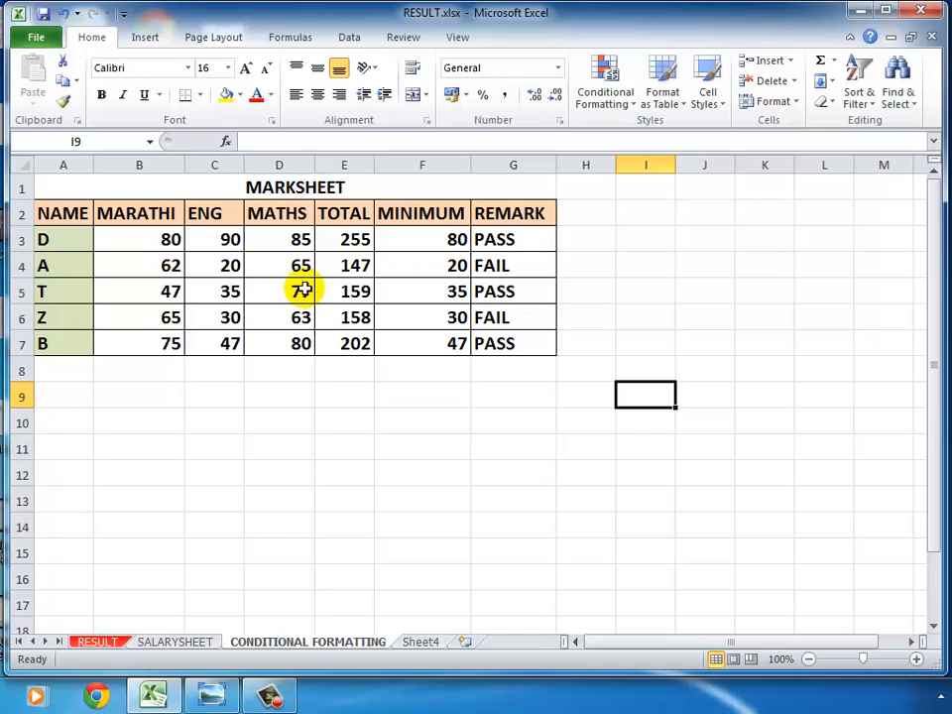
- Apply a Greater Than highlight rule of 80 to the marks in B3:D7 with Light Red Fill with Dark Red Text
click(165, 239)
drag(164, 239, 276, 348)
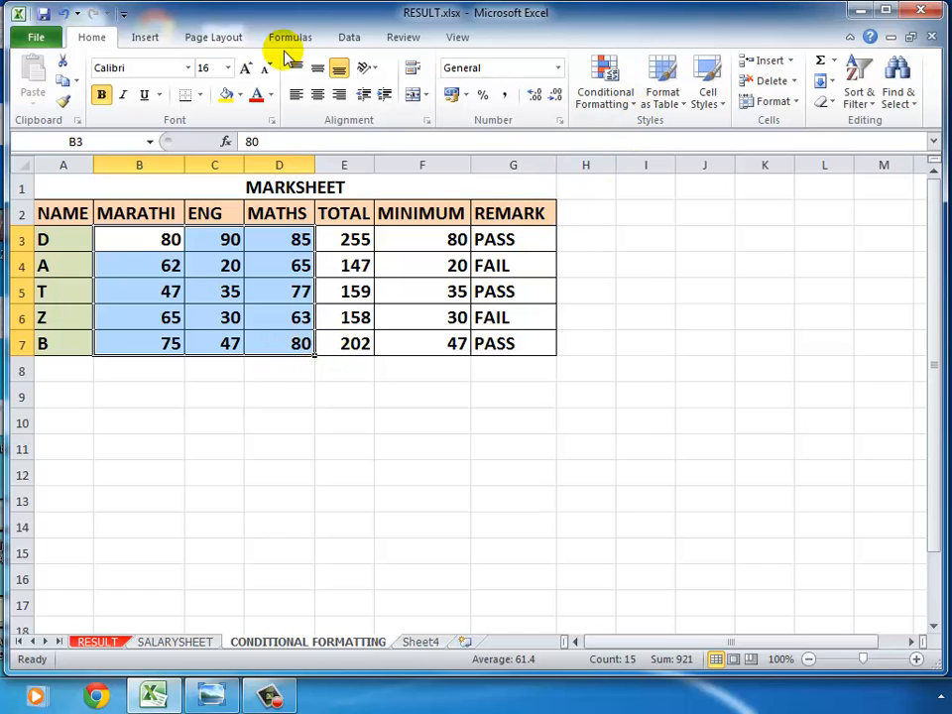
click(627, 107)
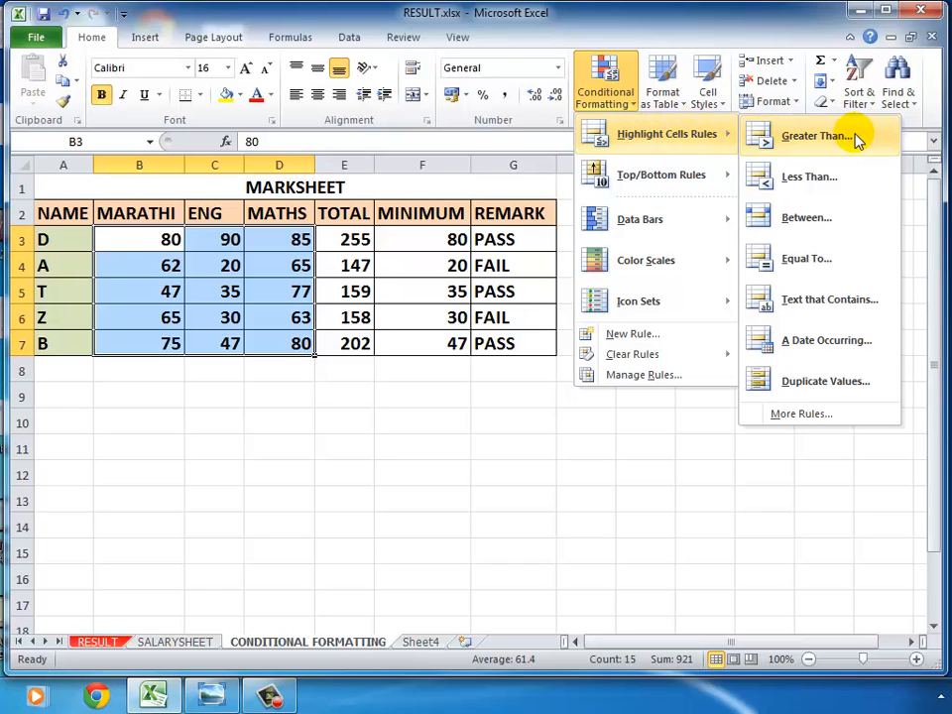
click(859, 142)
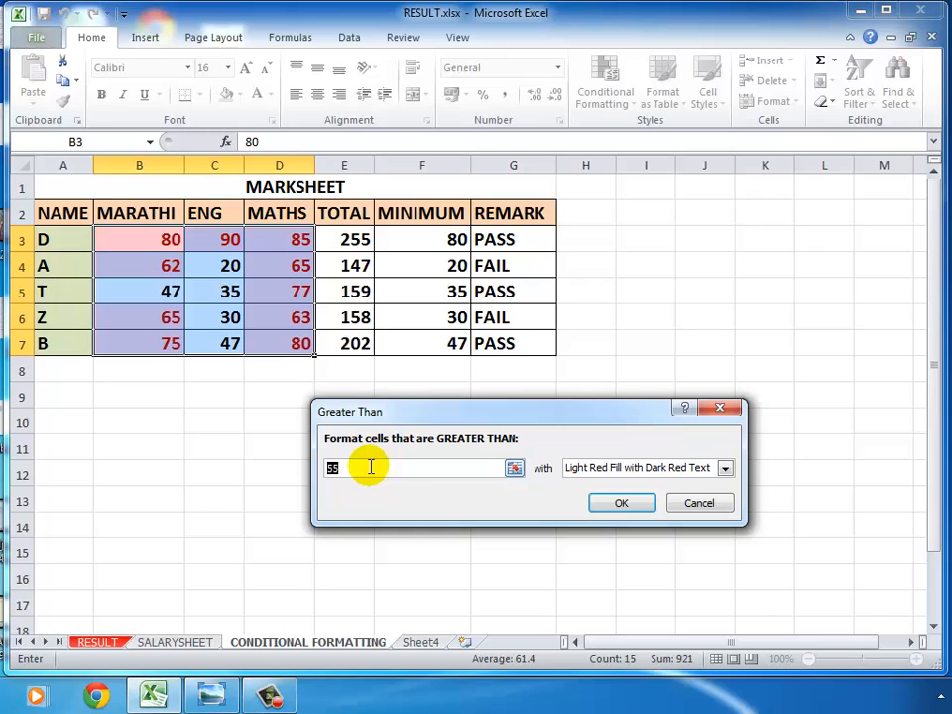
text(80)
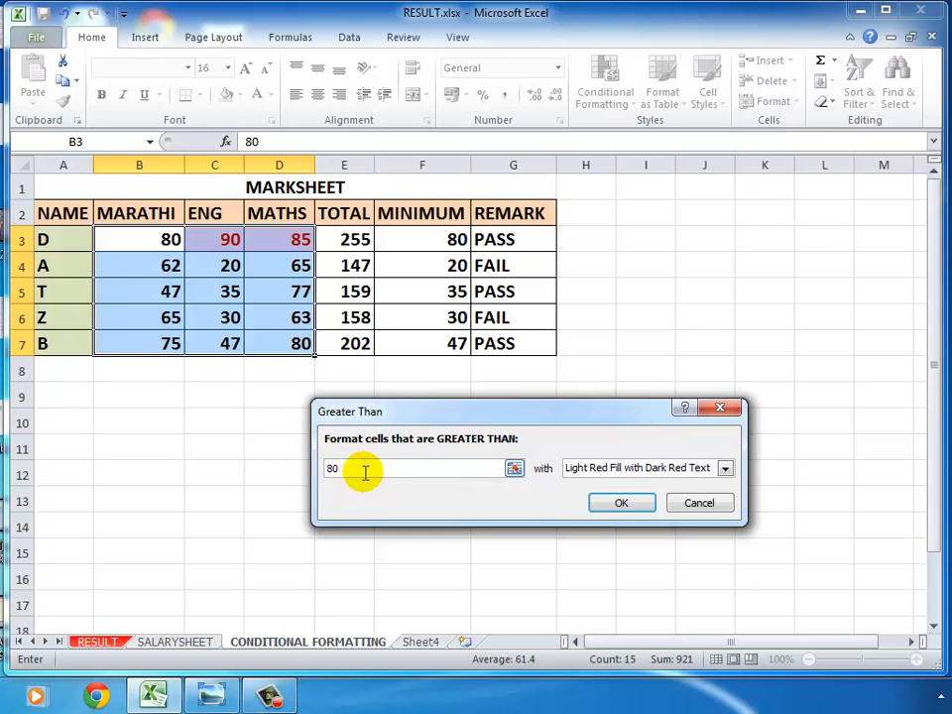
click(724, 470)
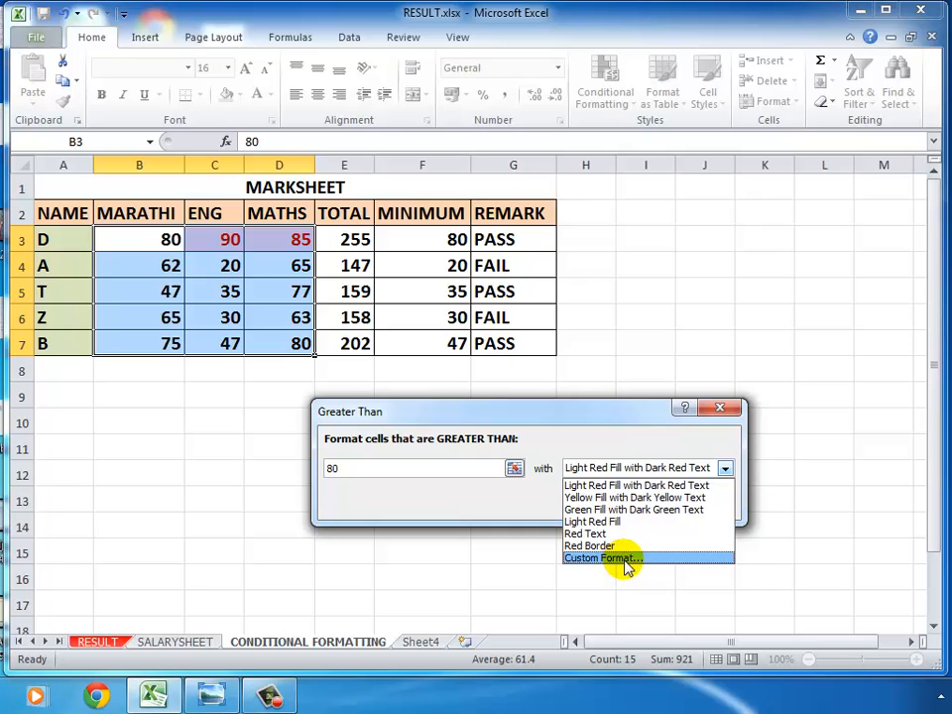
click(621, 422)
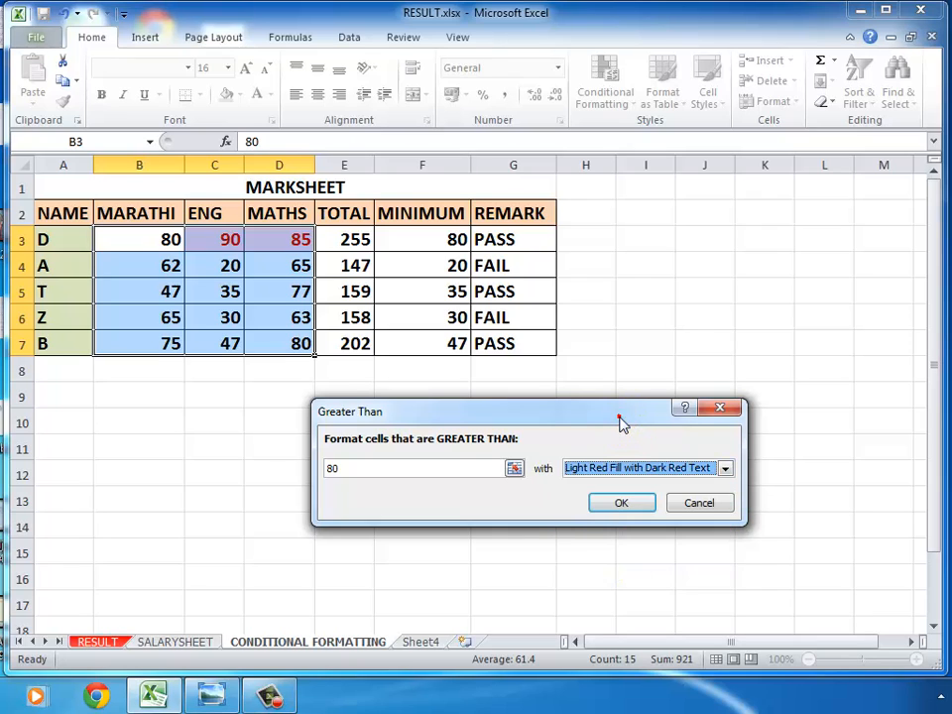
click(631, 504)
click(653, 473)
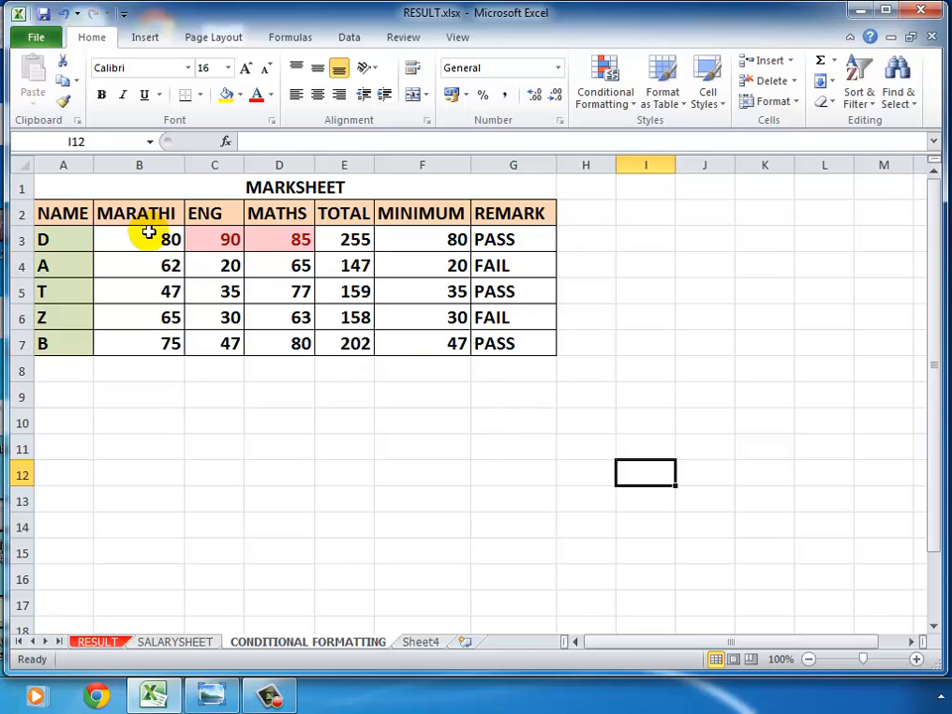
- Remove the Greater Than highlight rule from the selected marks in B3:D7
drag(180, 229, 283, 340)
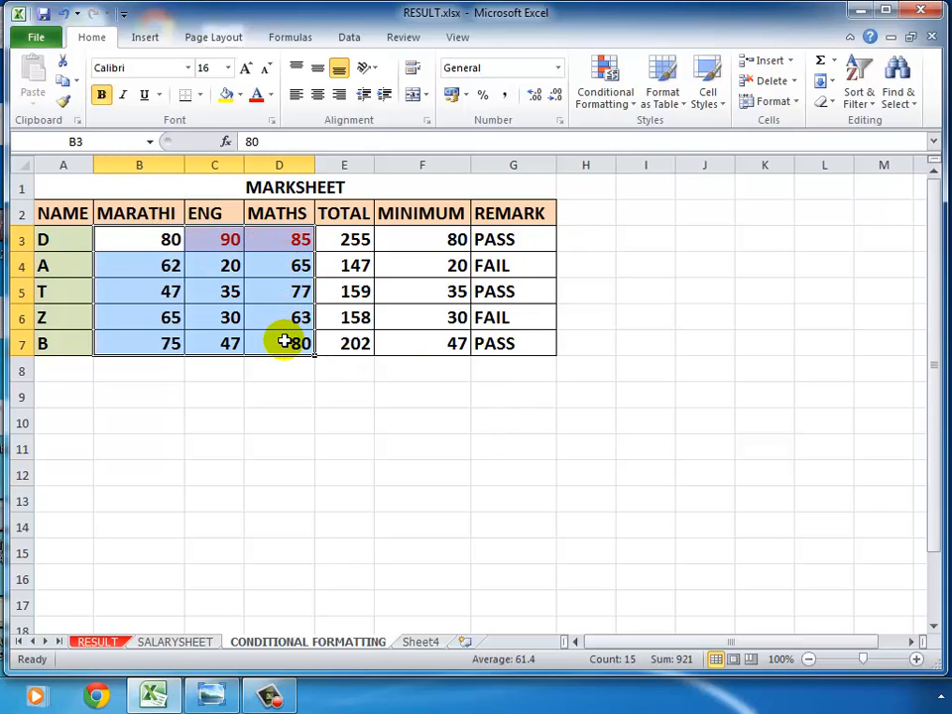
click(626, 108)
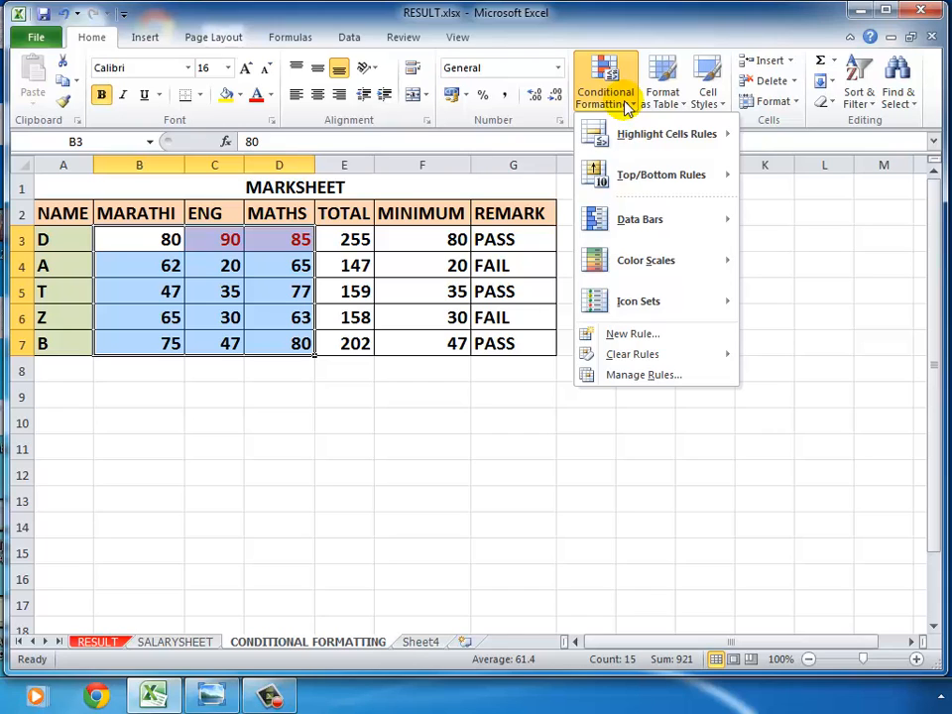
mouse_move(621, 362)
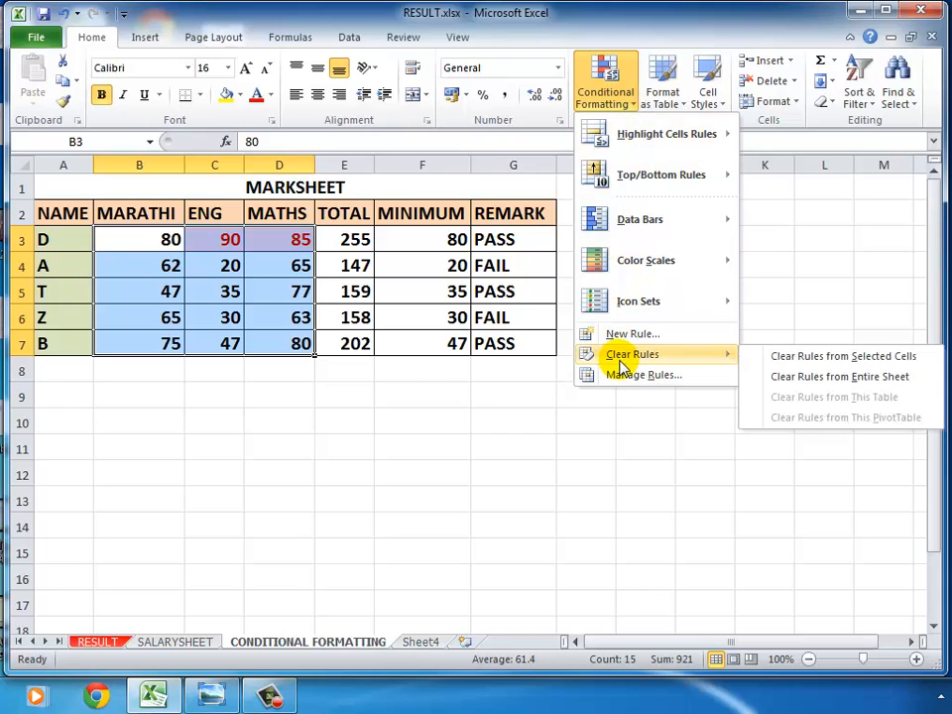
click(759, 359)
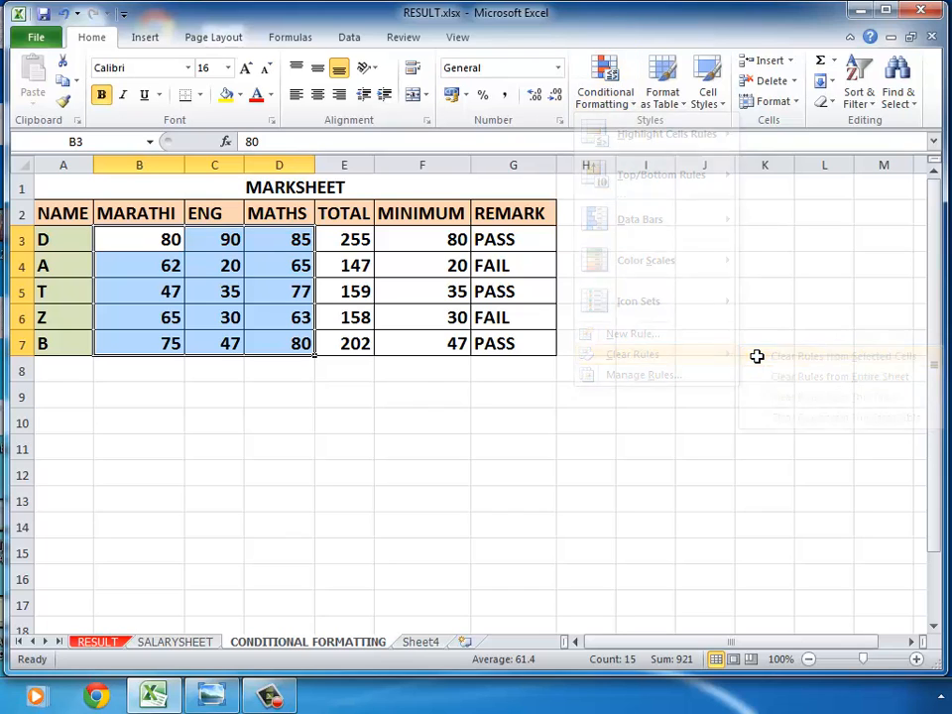
click(565, 443)
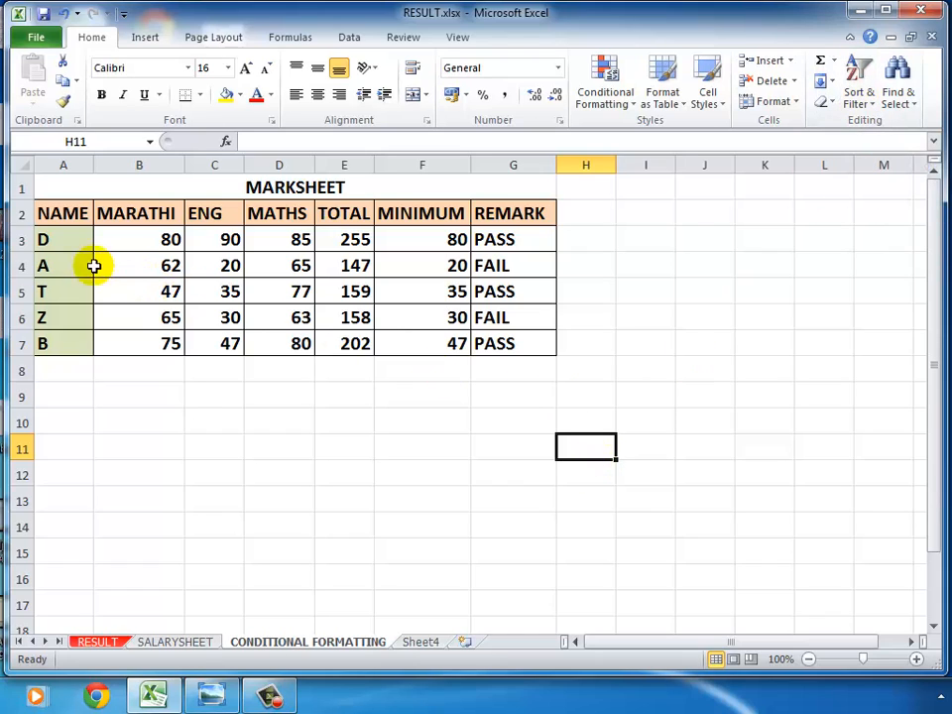
- Examine the marksheet's NAME column, TOTAL values, header row and title to see which data can be sorted
drag(60, 213, 63, 343)
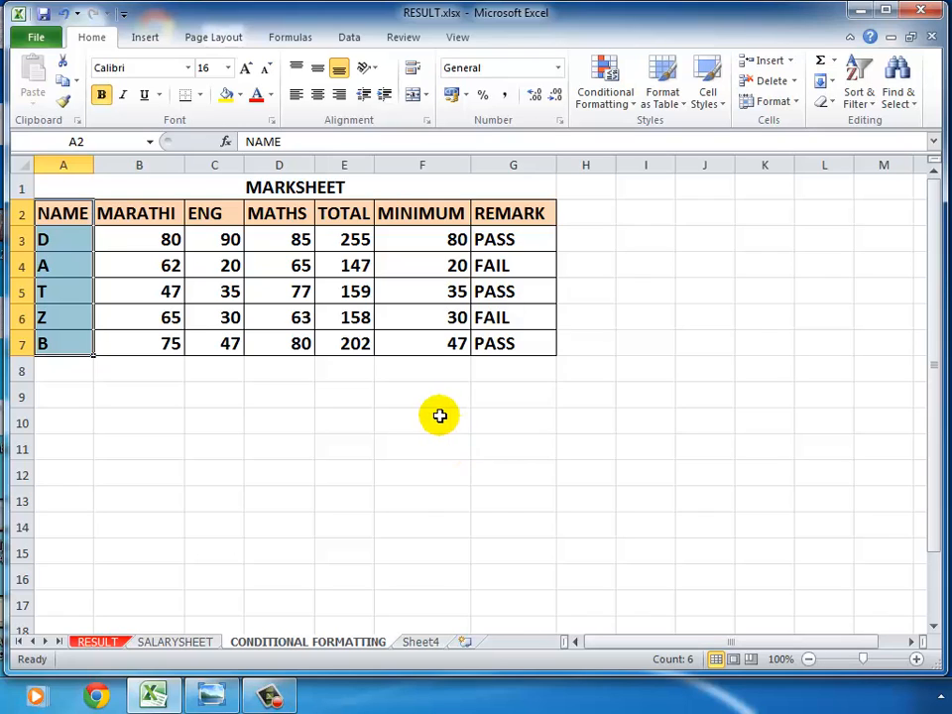
drag(355, 239, 352, 347)
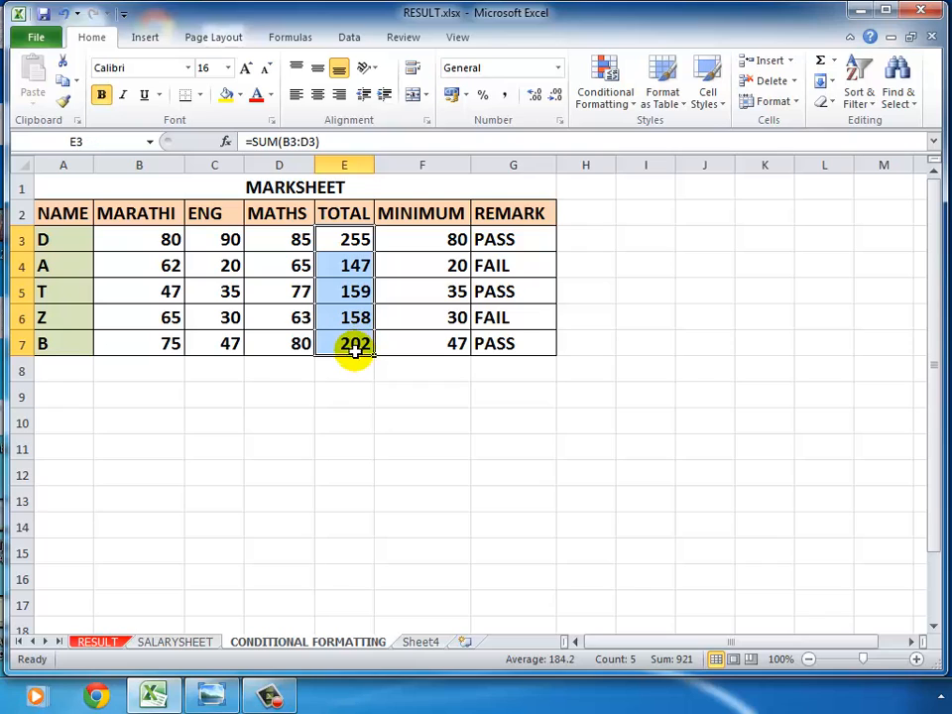
click(354, 239)
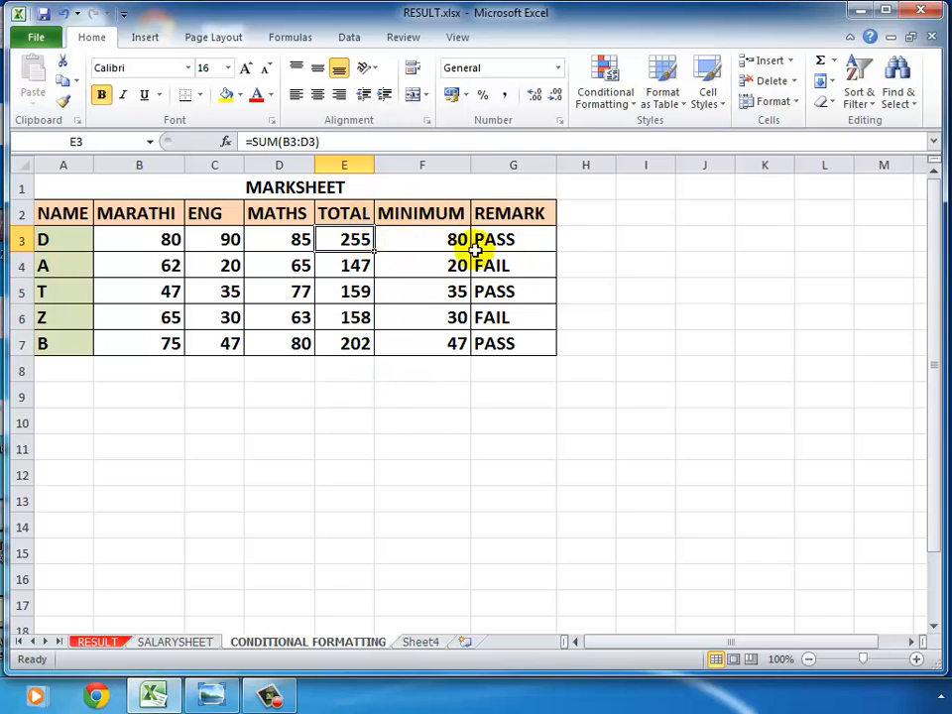
click(353, 344)
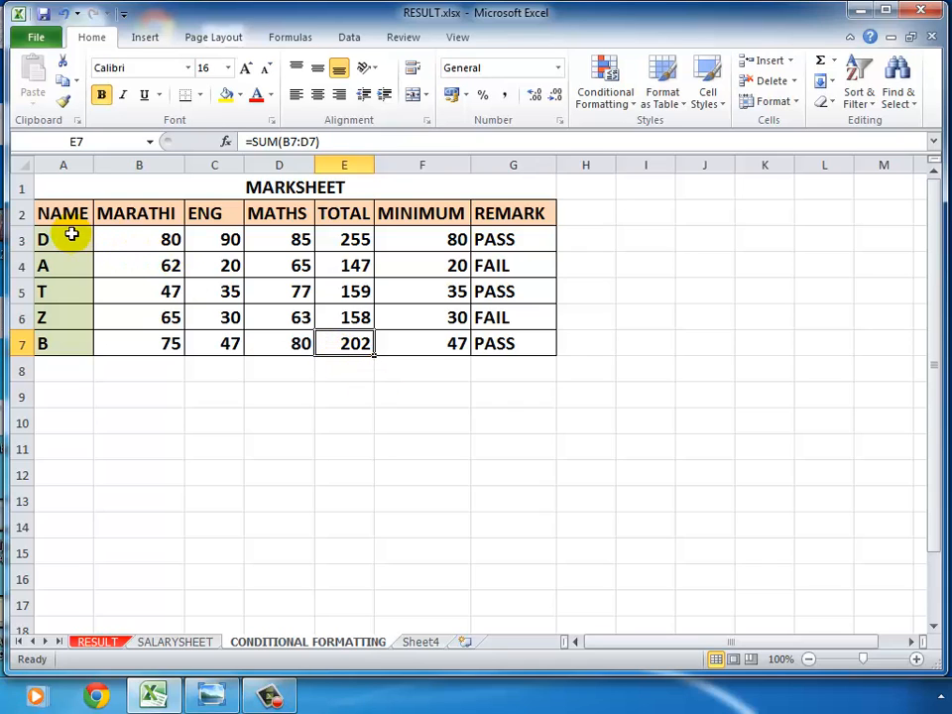
drag(60, 207, 478, 345)
click(179, 395)
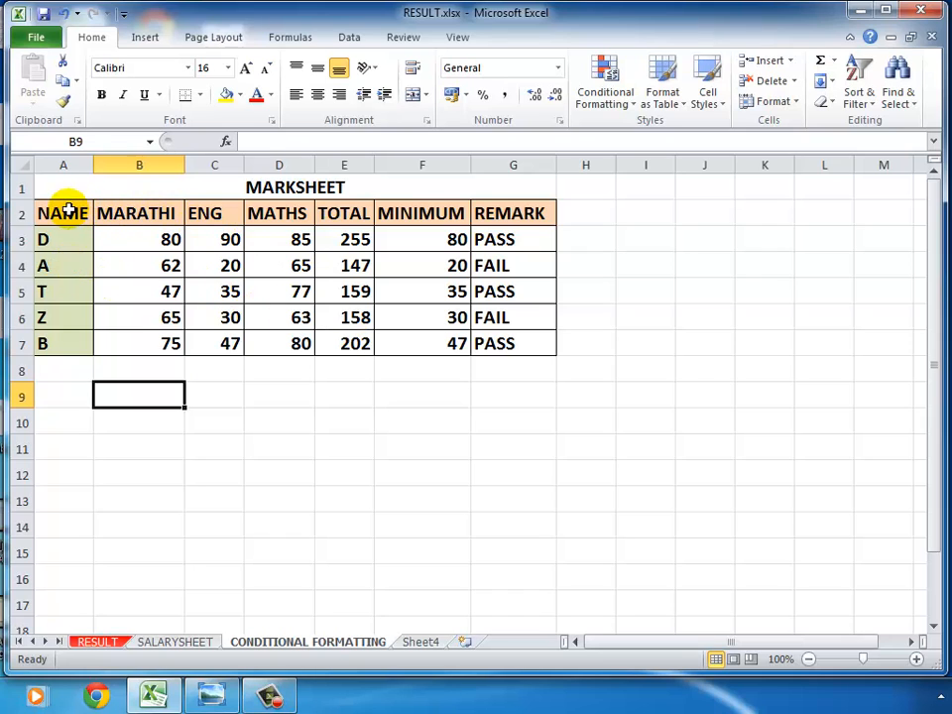
drag(66, 210, 349, 211)
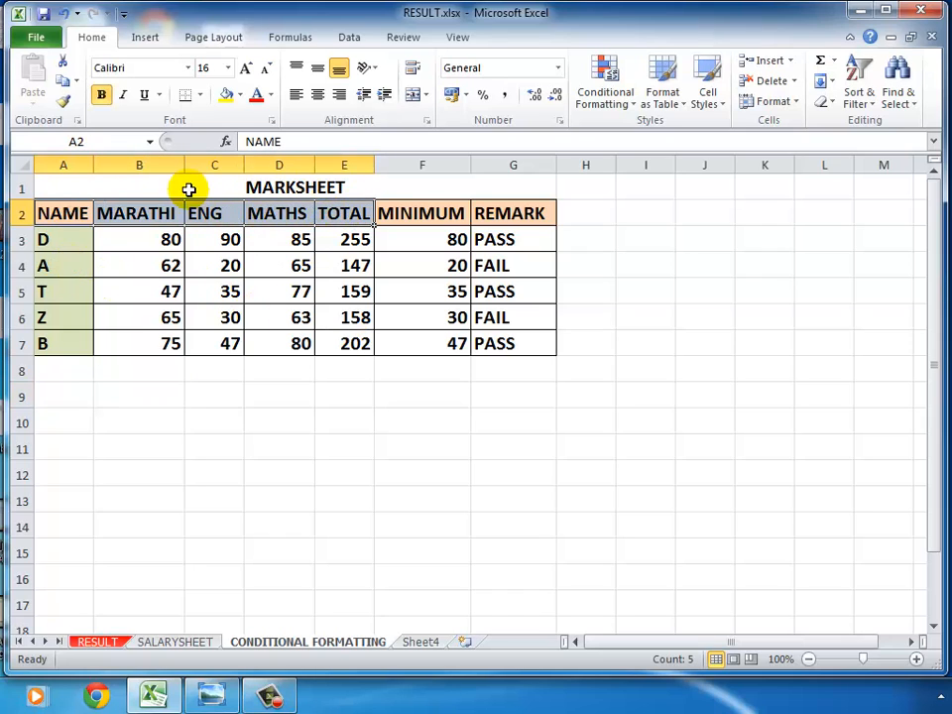
click(145, 190)
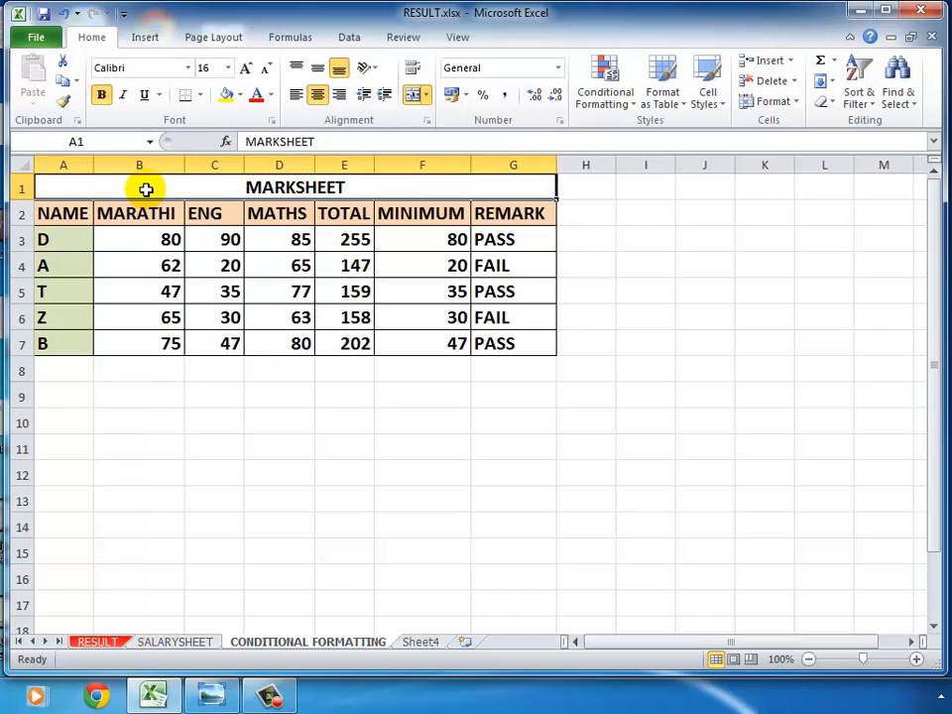
click(422, 411)
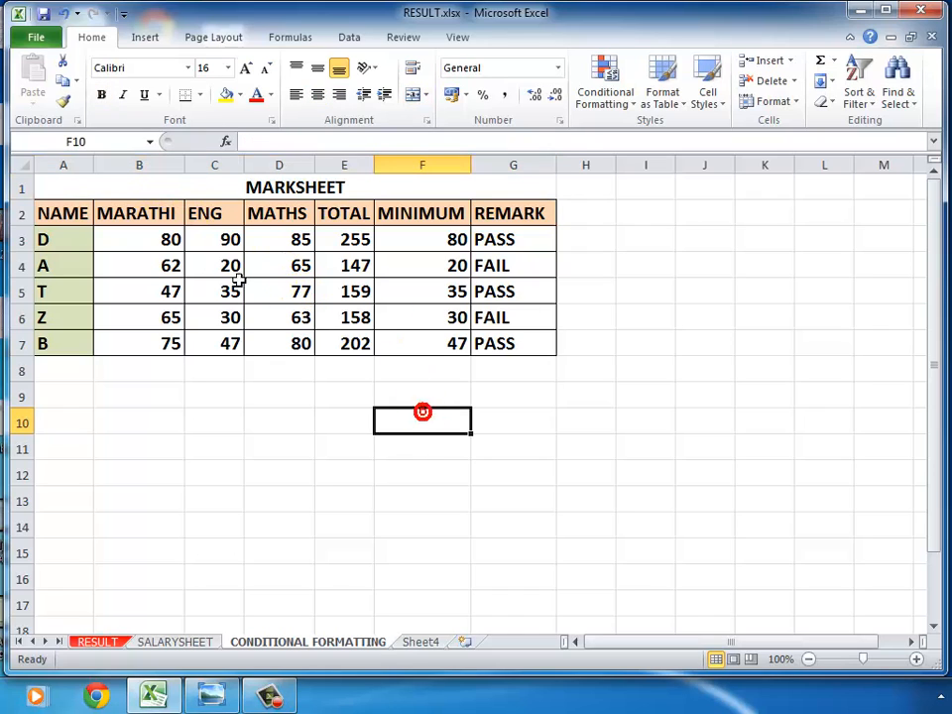
- Custom sort the marksheet range A2:G7 by the NAME column on Values in A to Z order
drag(51, 212, 504, 334)
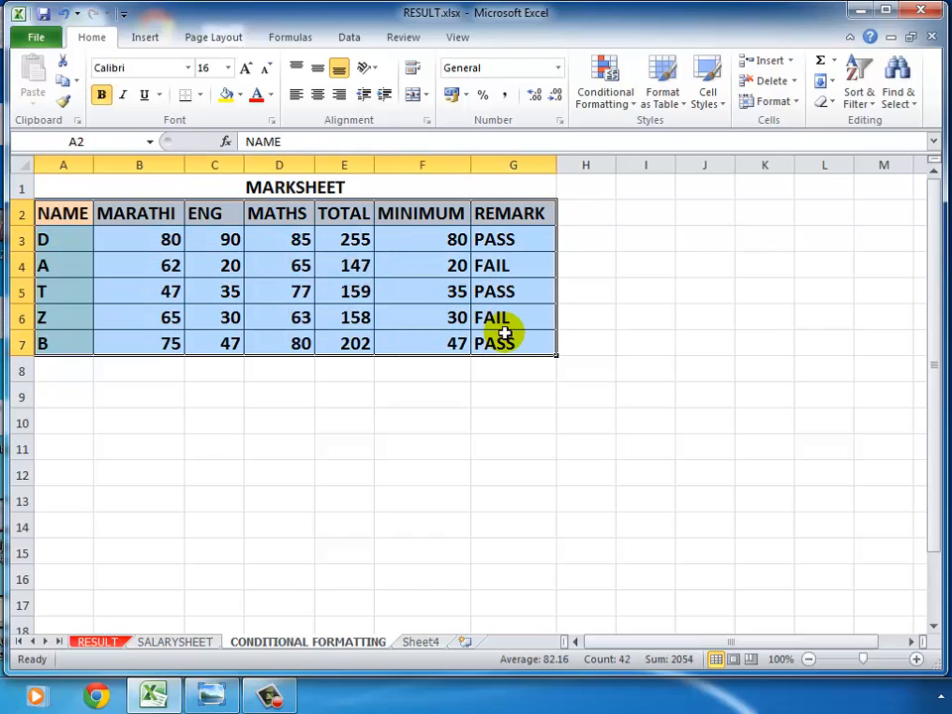
click(870, 109)
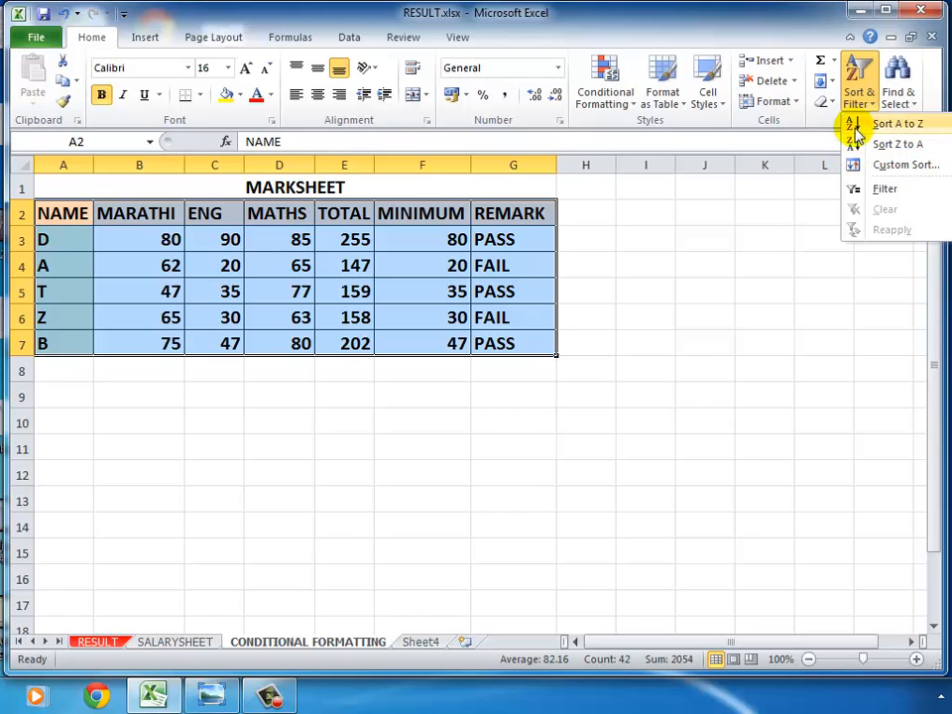
click(858, 171)
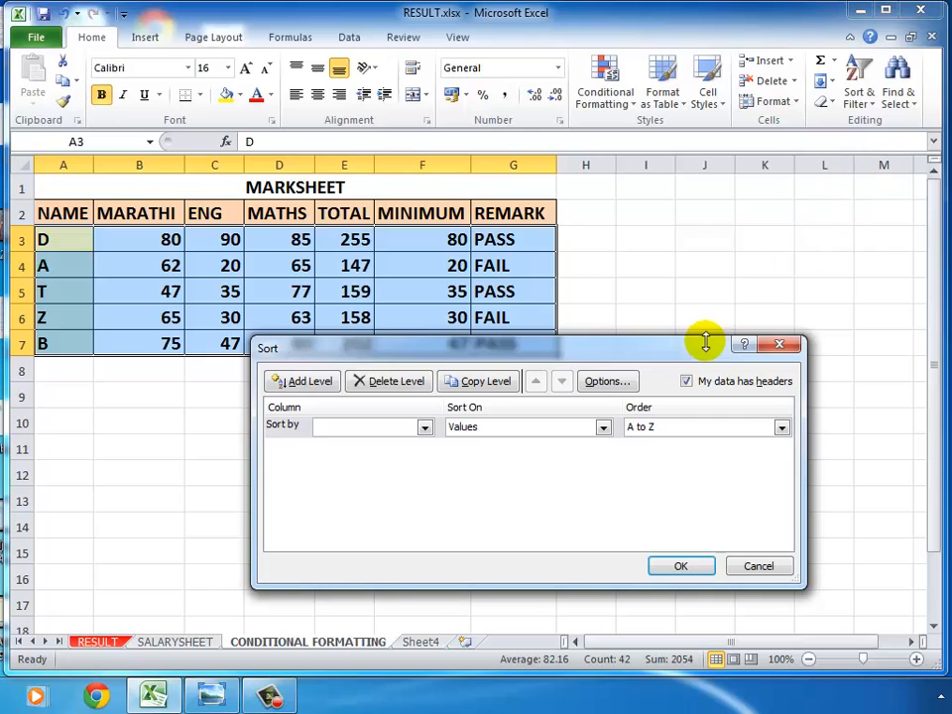
drag(391, 346, 344, 309)
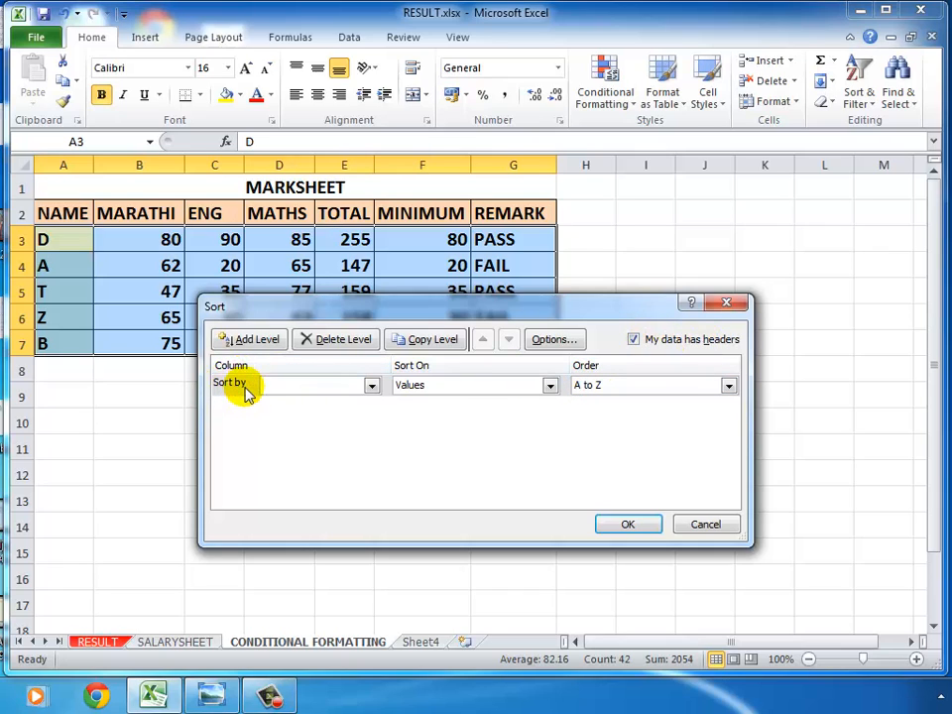
click(372, 386)
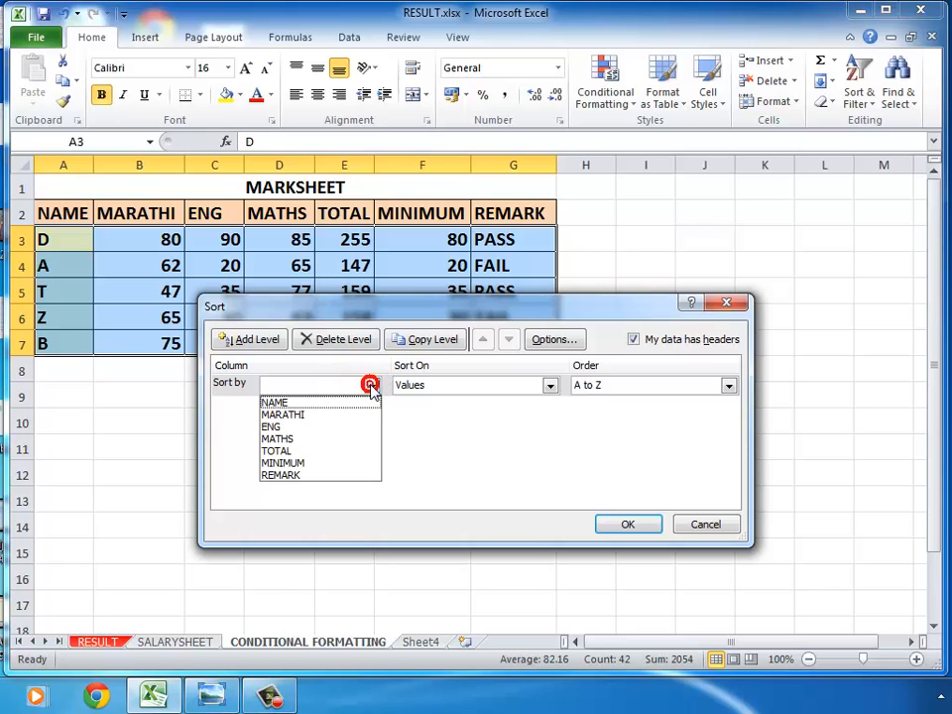
click(294, 403)
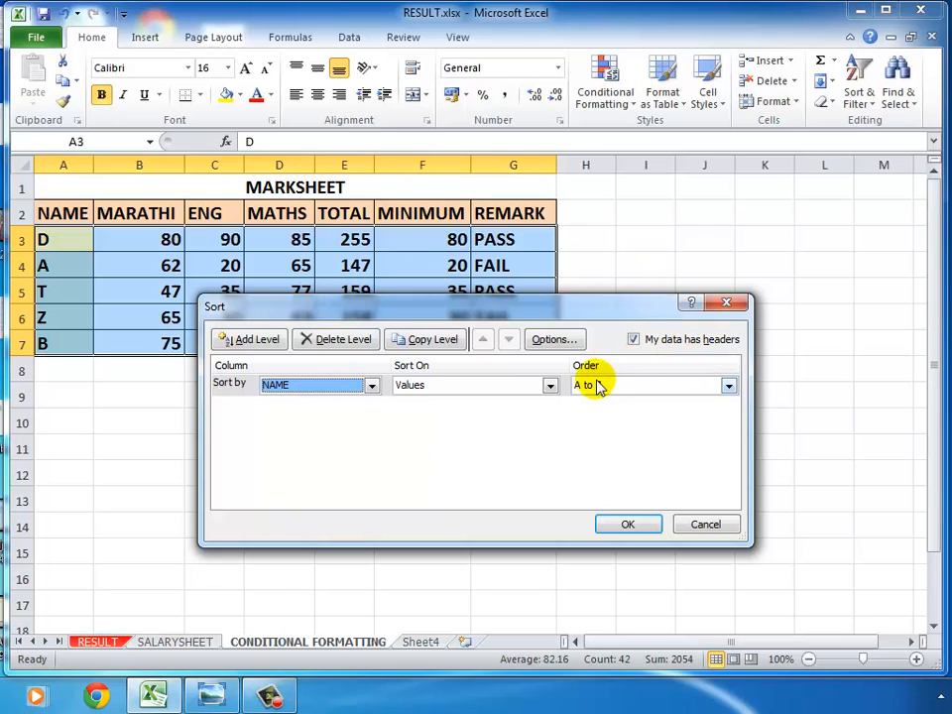
click(727, 388)
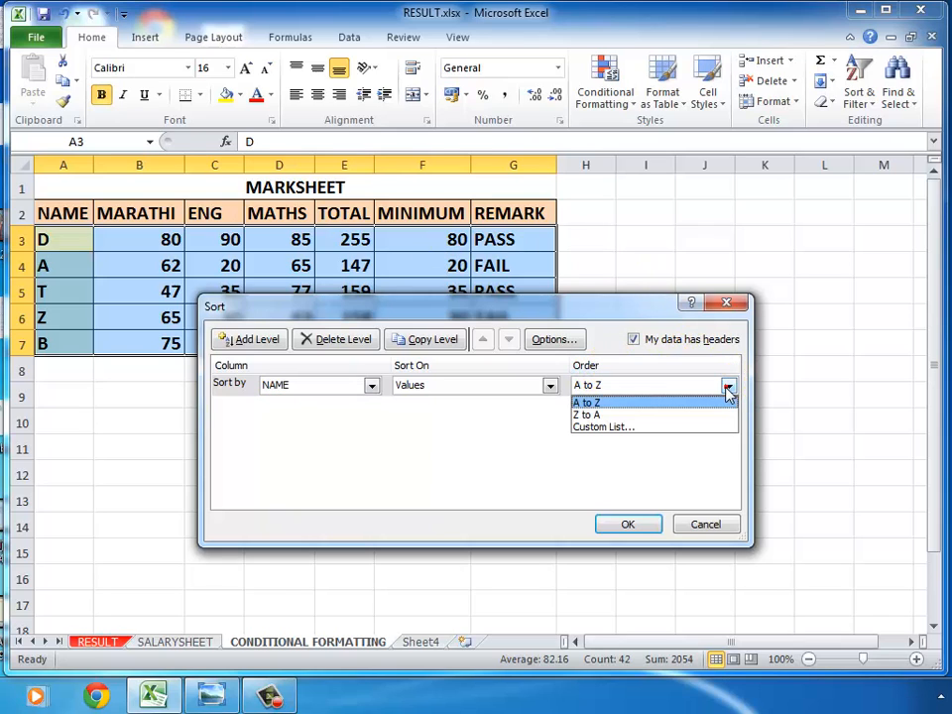
click(605, 402)
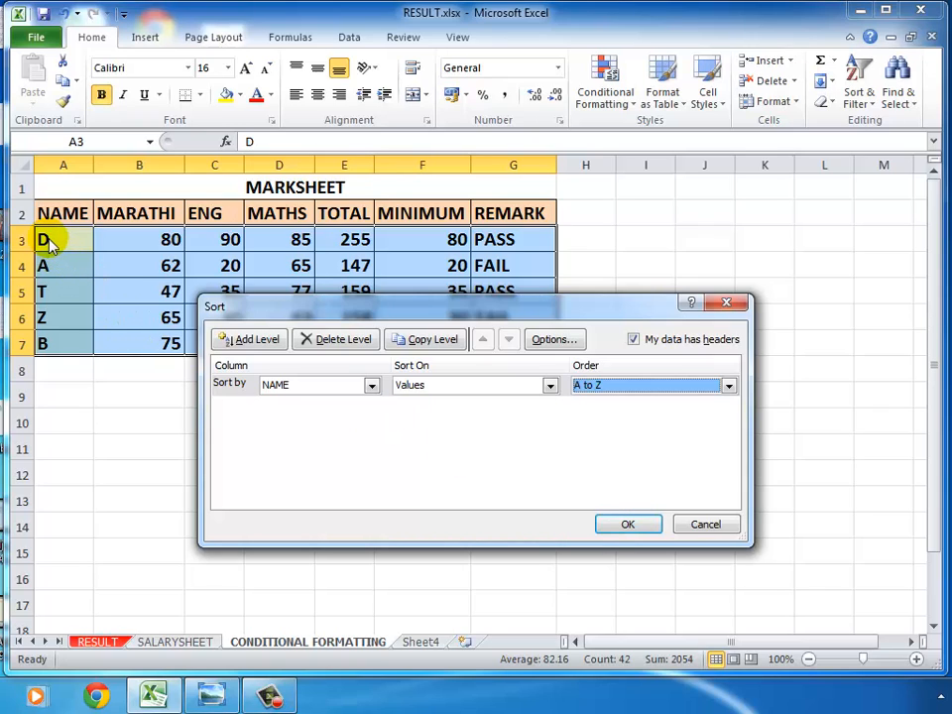
click(611, 532)
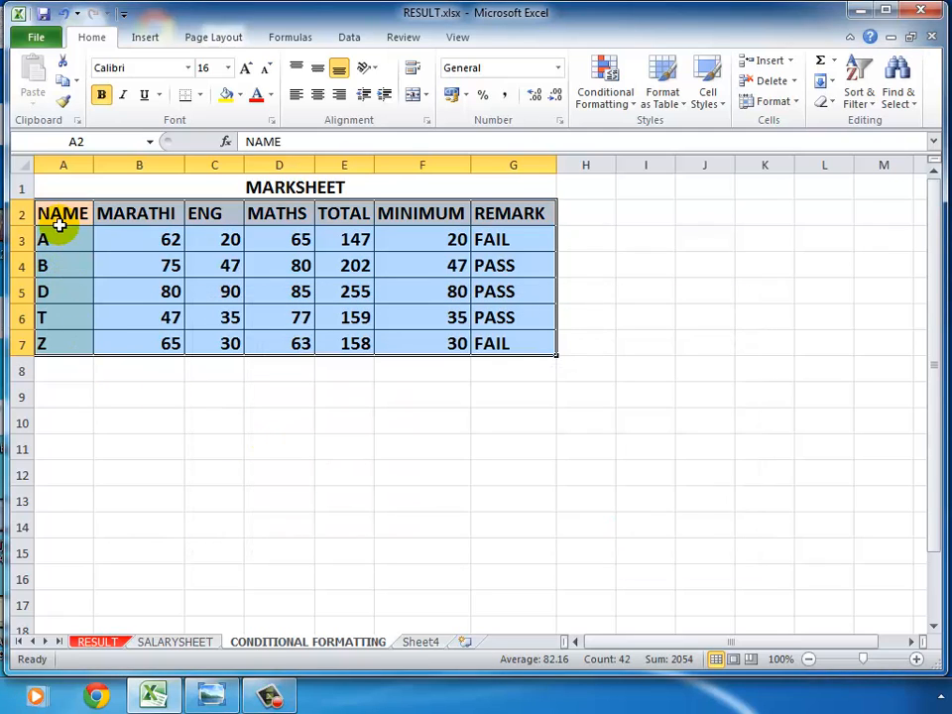
click(282, 403)
click(282, 404)
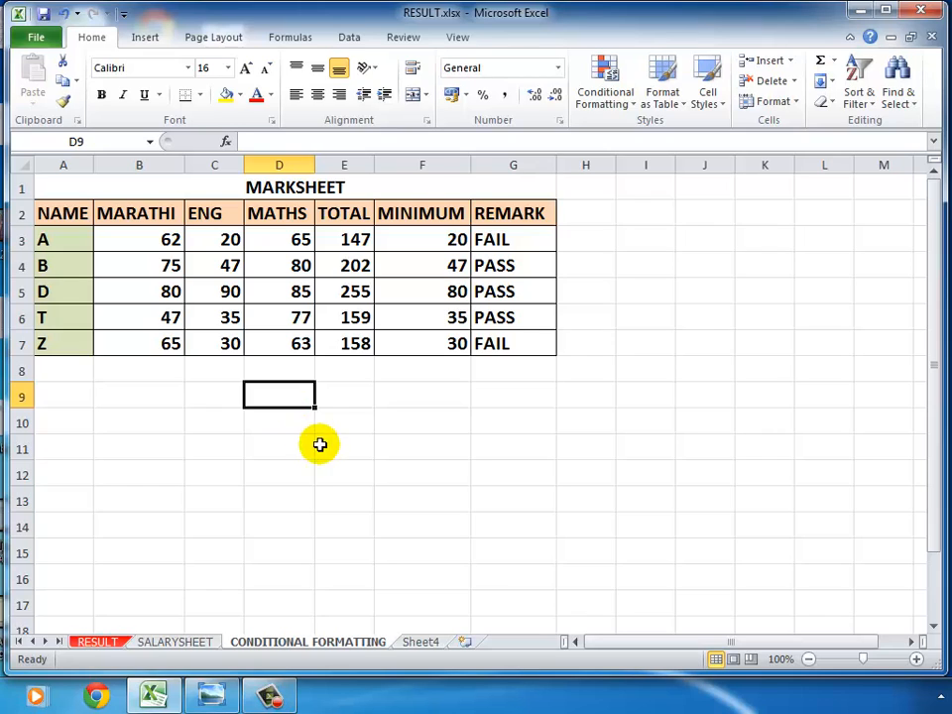
- Examine the TOTAL values in E3:E7 and the marksheet's title and header rows before the next sort
drag(352, 242, 372, 349)
click(562, 422)
click(562, 423)
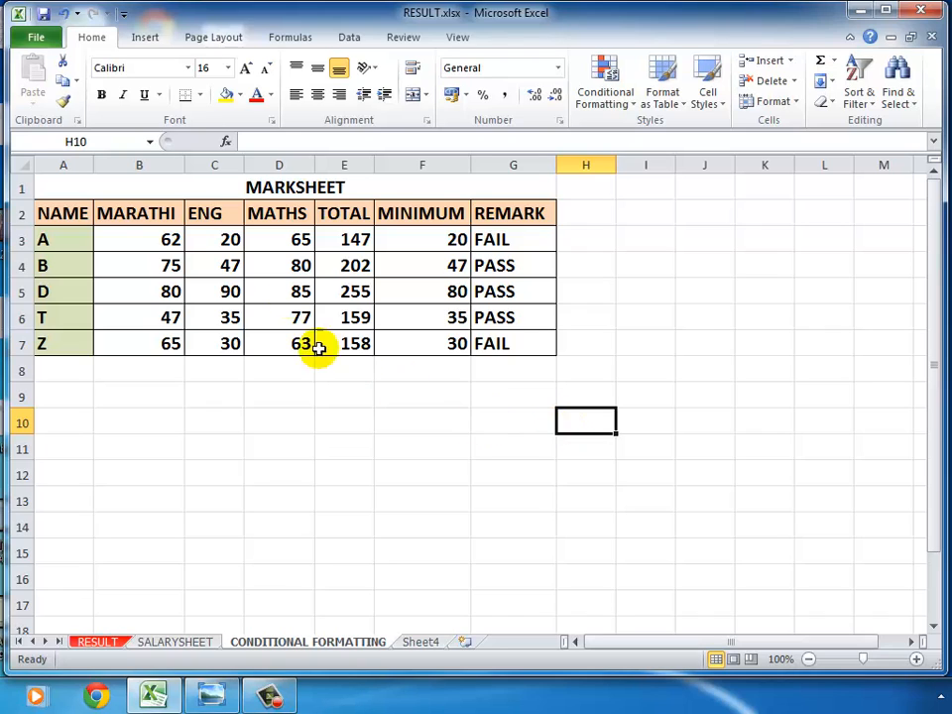
click(328, 240)
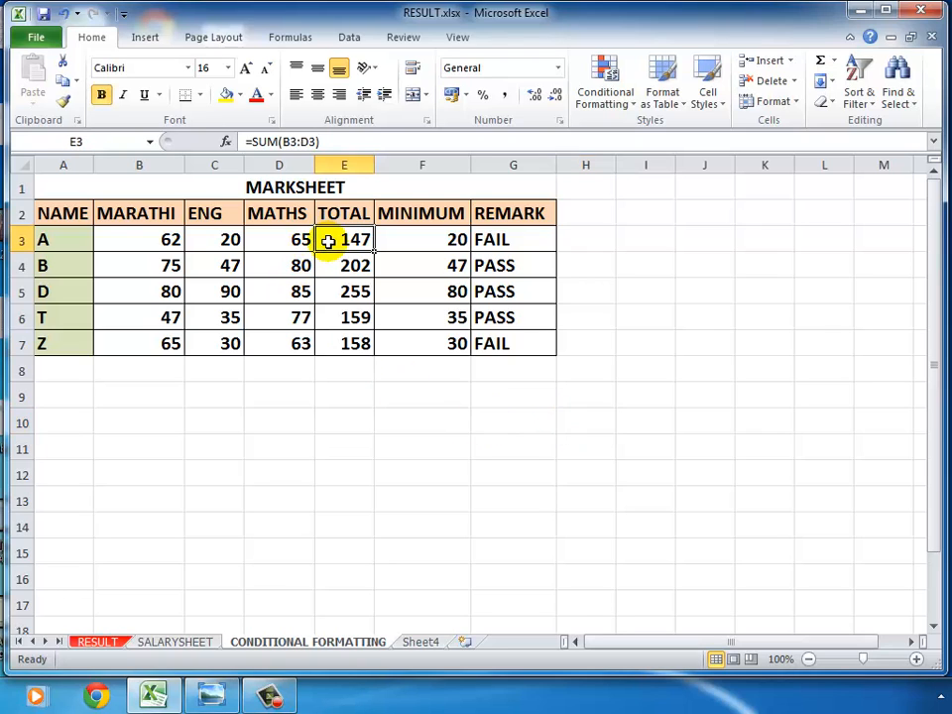
click(441, 440)
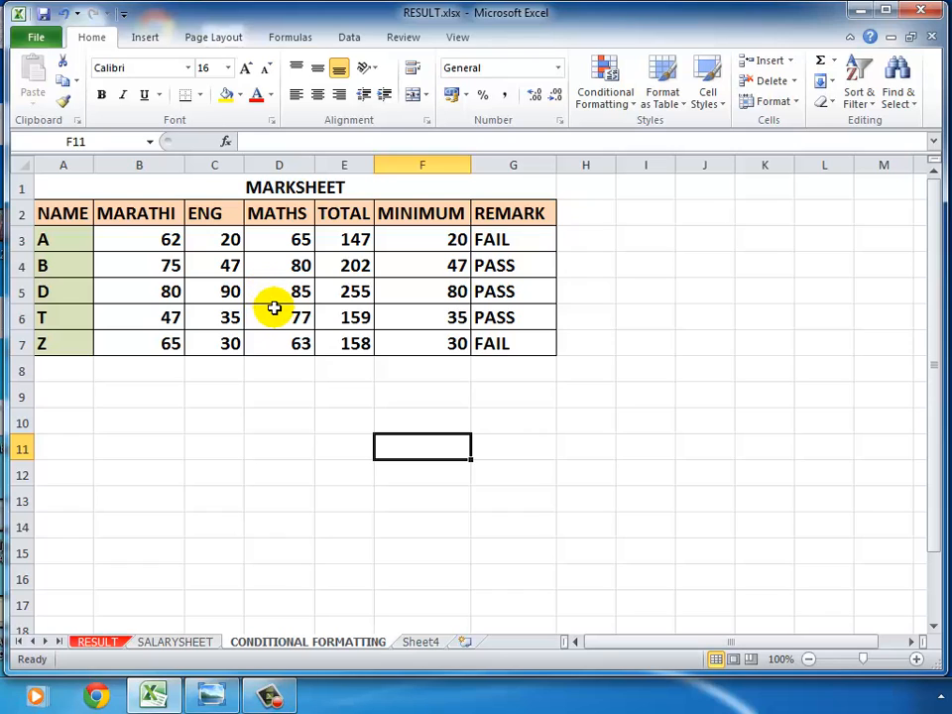
click(58, 183)
drag(143, 196, 452, 340)
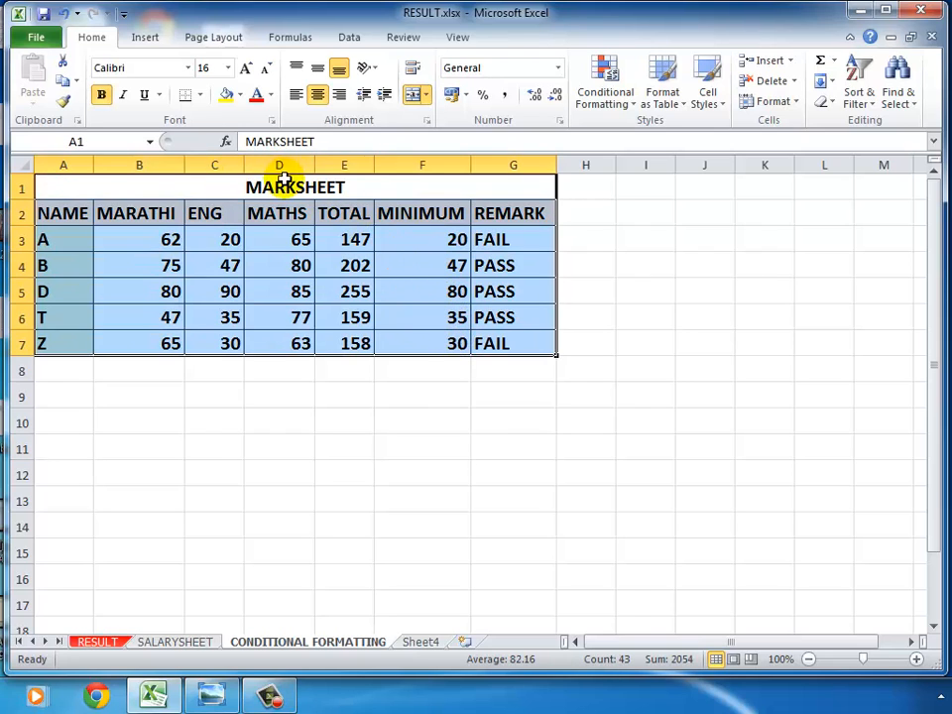
click(402, 463)
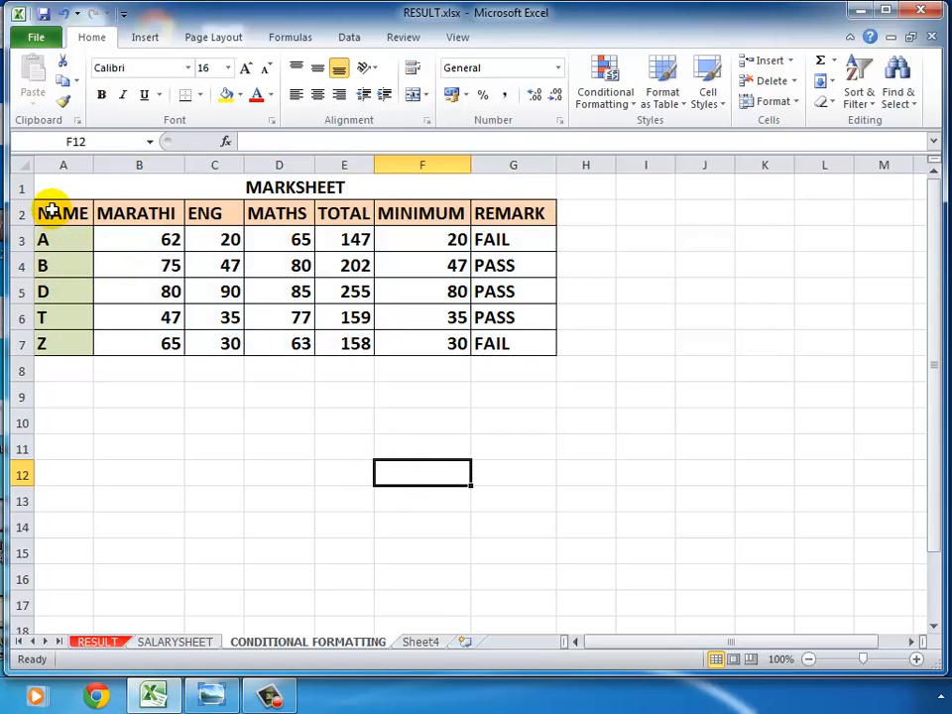
- Custom sort the marksheet range A2:G7 by the TOTAL column on Values in Largest to Smallest order
drag(42, 204, 532, 341)
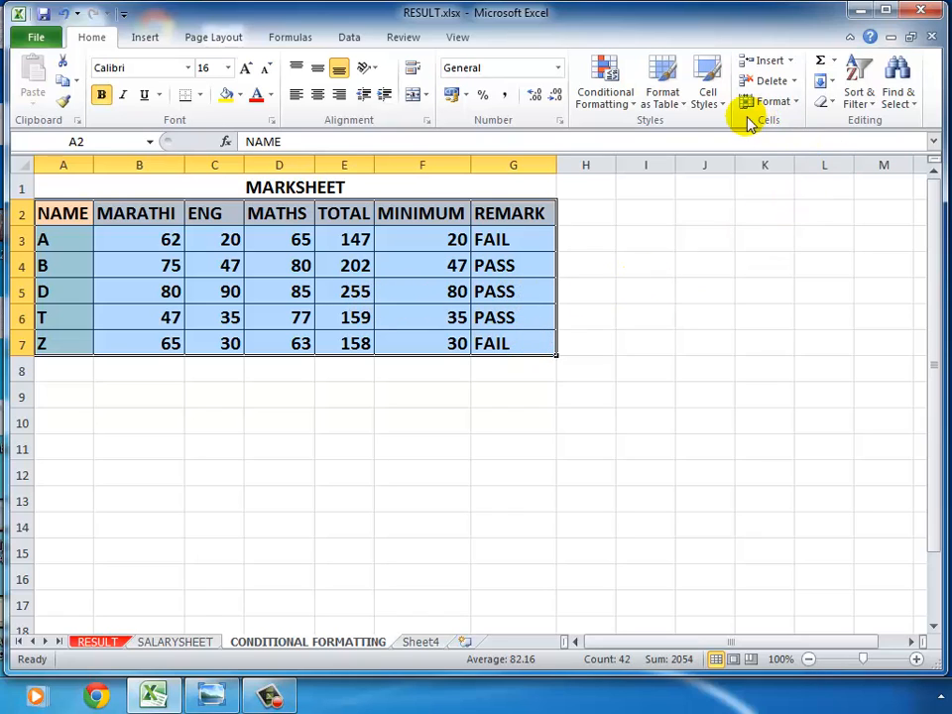
click(860, 101)
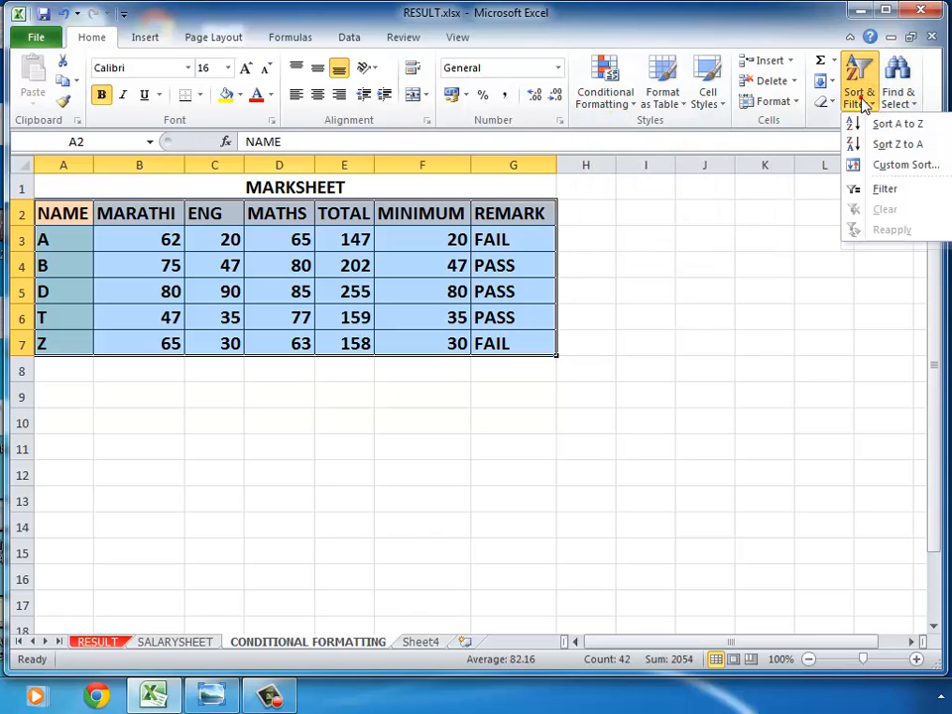
click(862, 168)
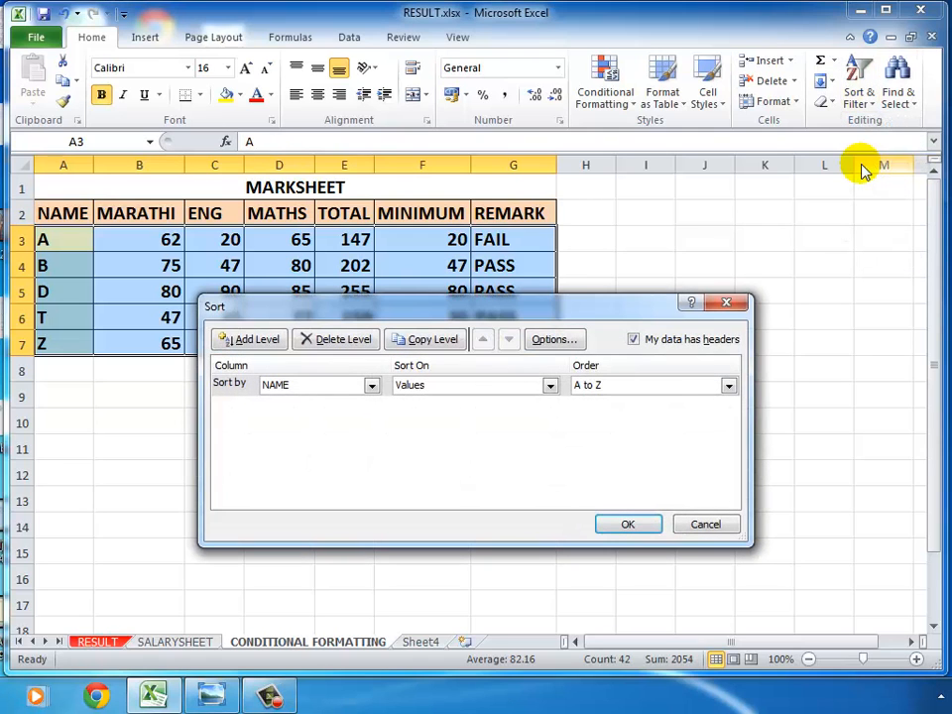
drag(599, 305, 634, 284)
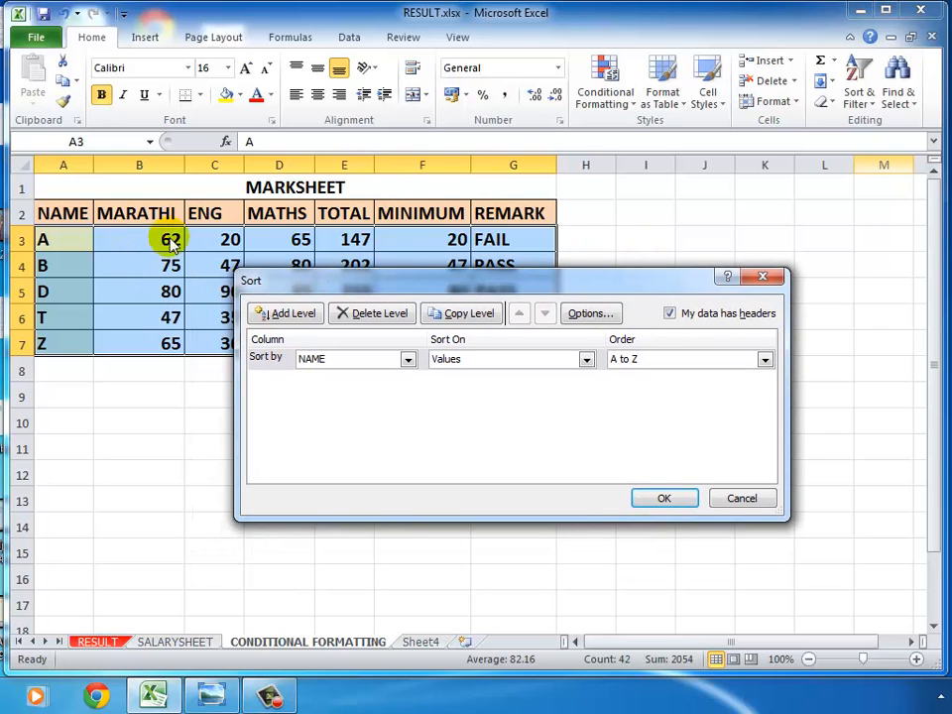
drag(376, 282, 348, 391)
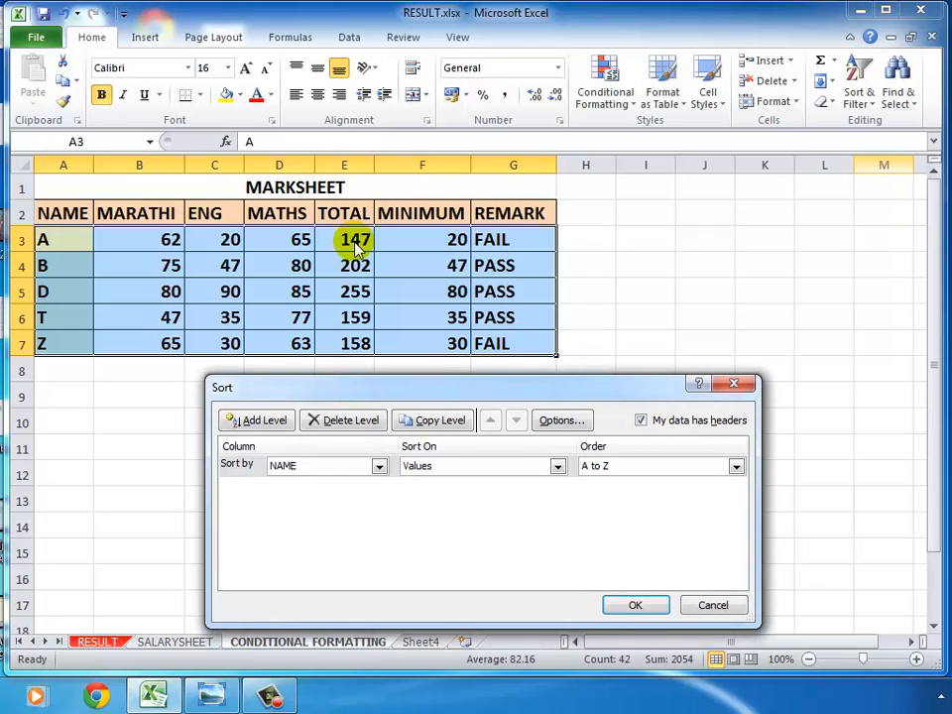
click(379, 466)
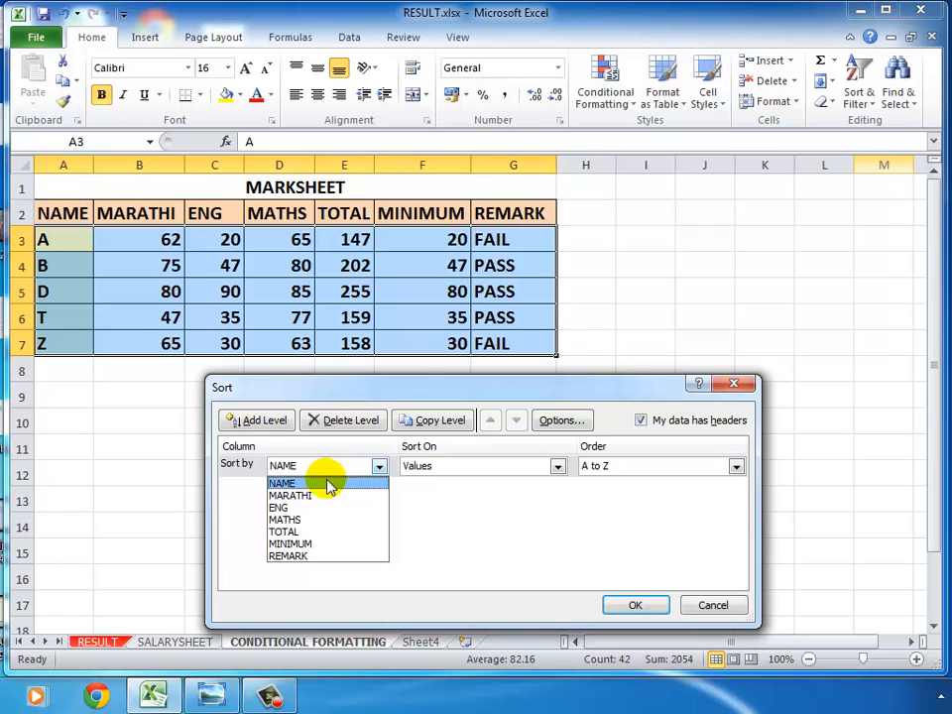
click(302, 532)
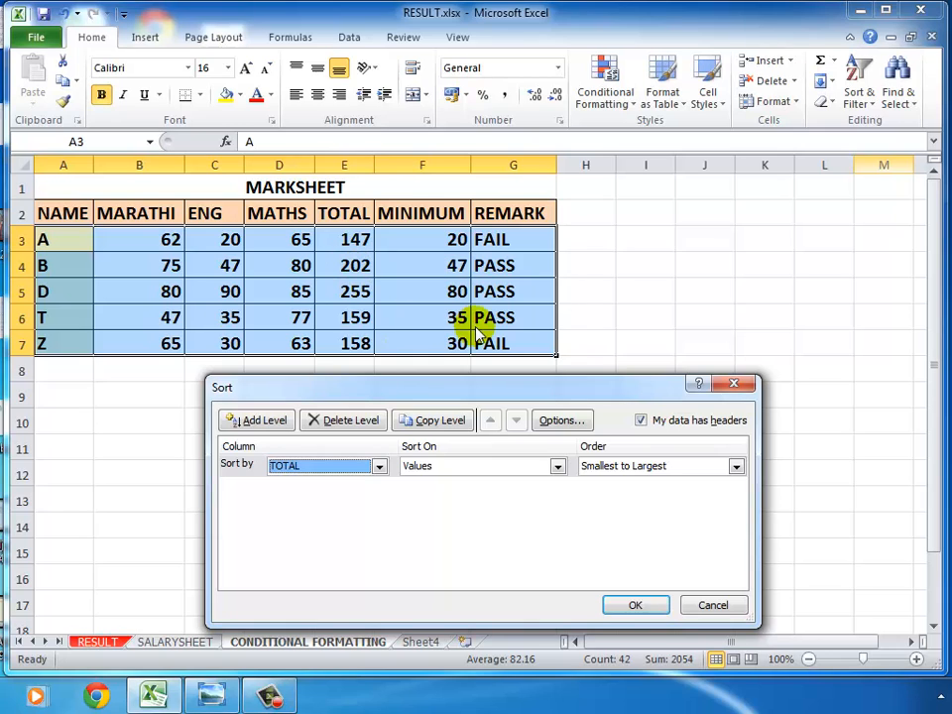
click(735, 467)
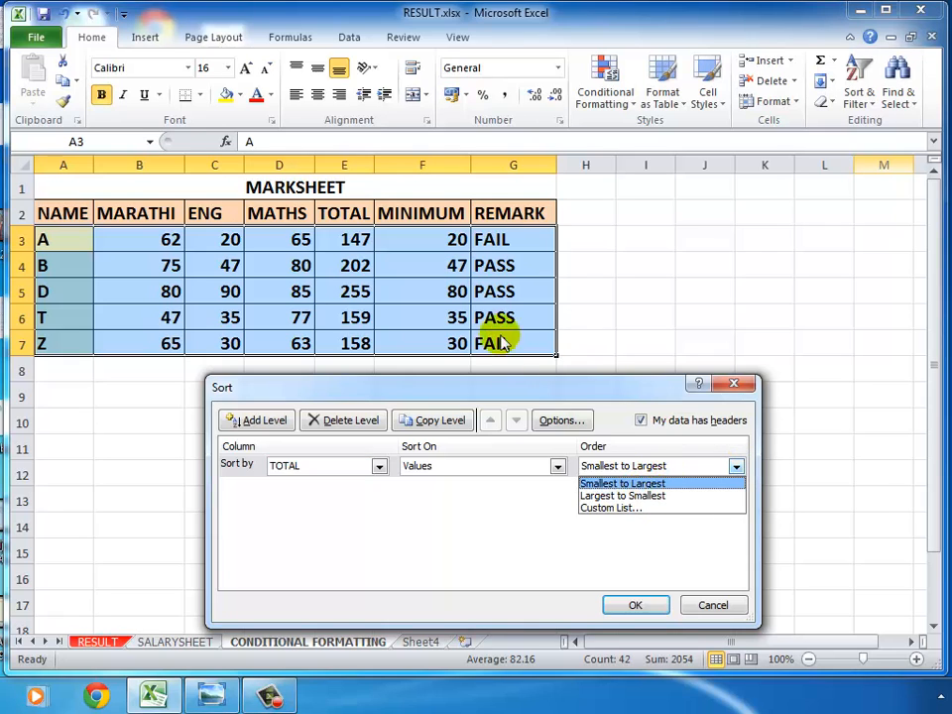
click(661, 497)
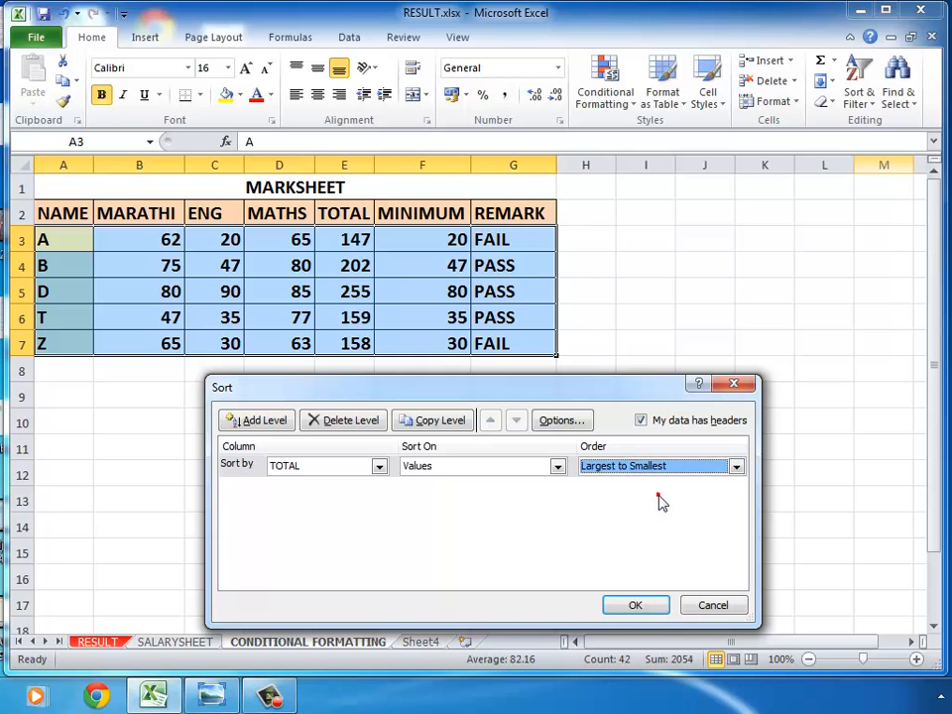
click(626, 606)
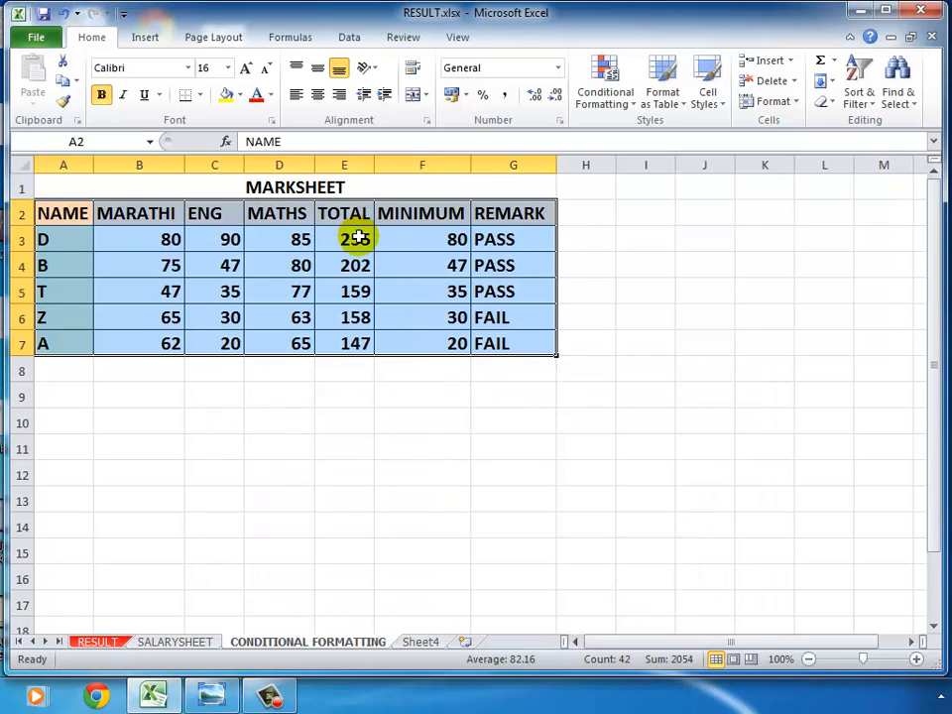
click(342, 235)
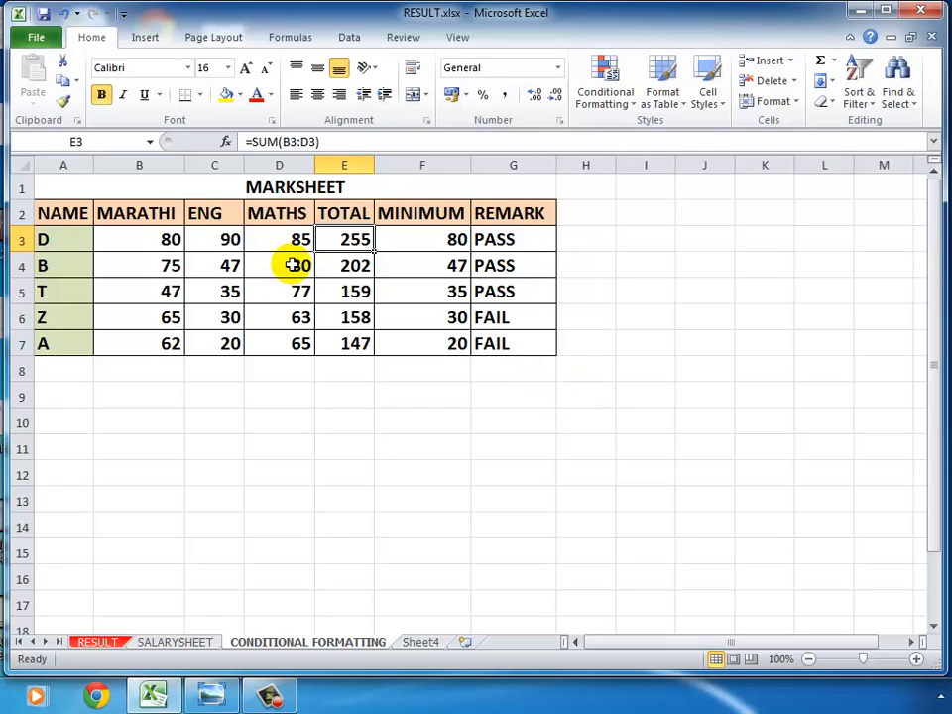
- Undo the sort by TOTAL and deselect the marksheet data
key(ctrl+z)
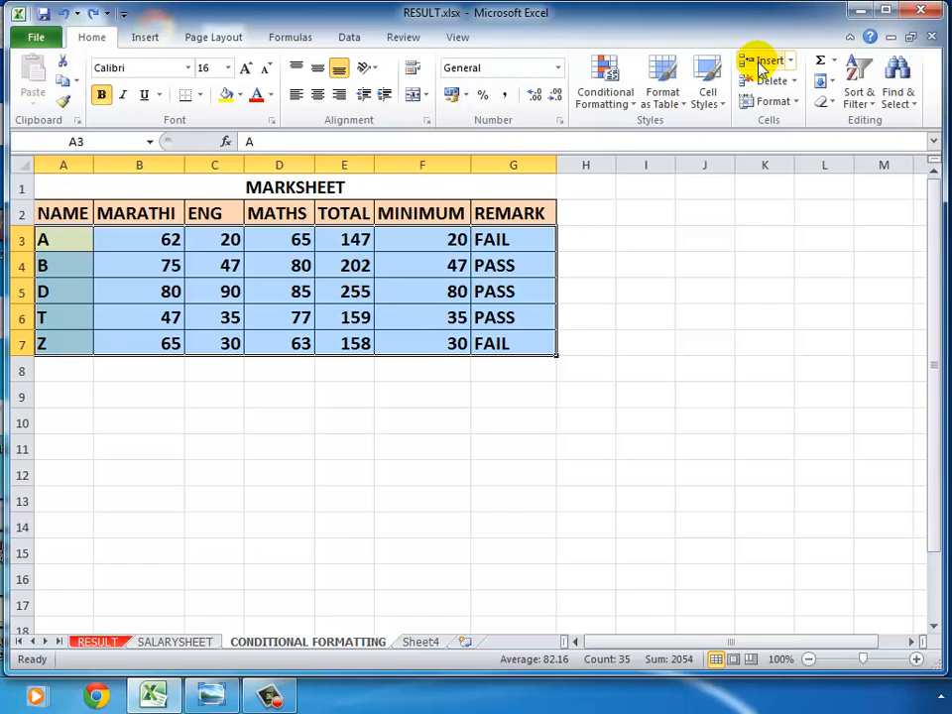
click(859, 96)
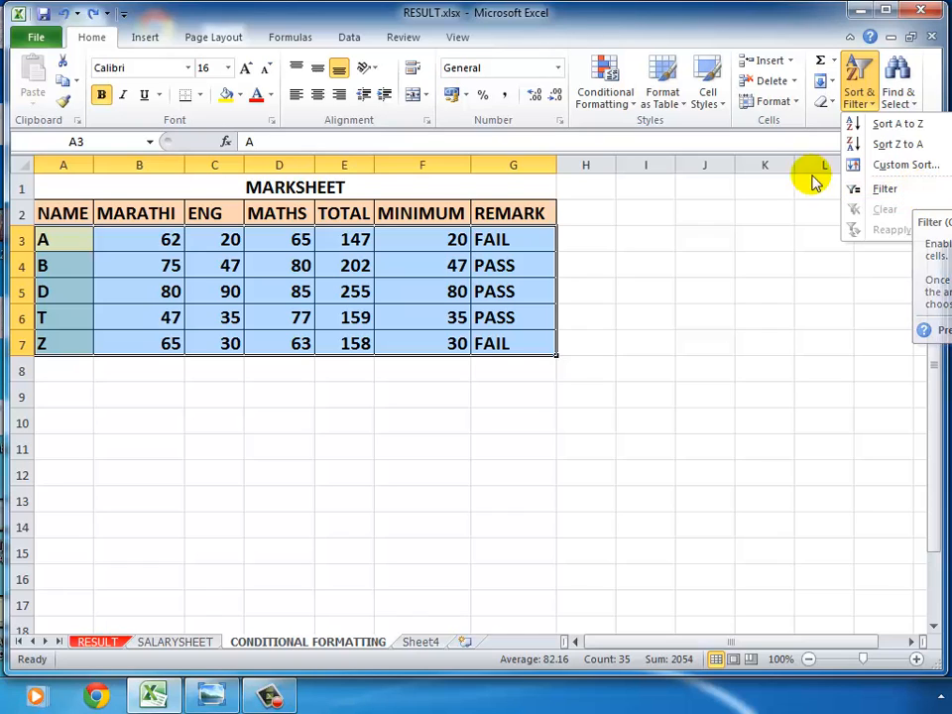
click(594, 262)
click(582, 239)
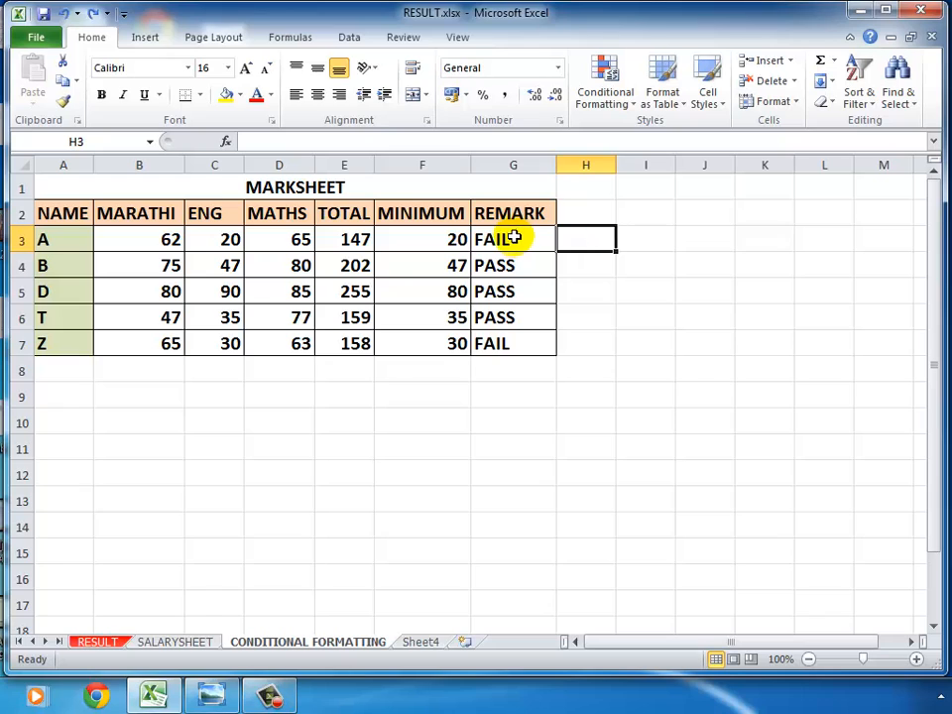
- Examine the PASS and FAIL entries in the REMARK column, G3:G7, as criteria for filtering
drag(512, 236, 523, 338)
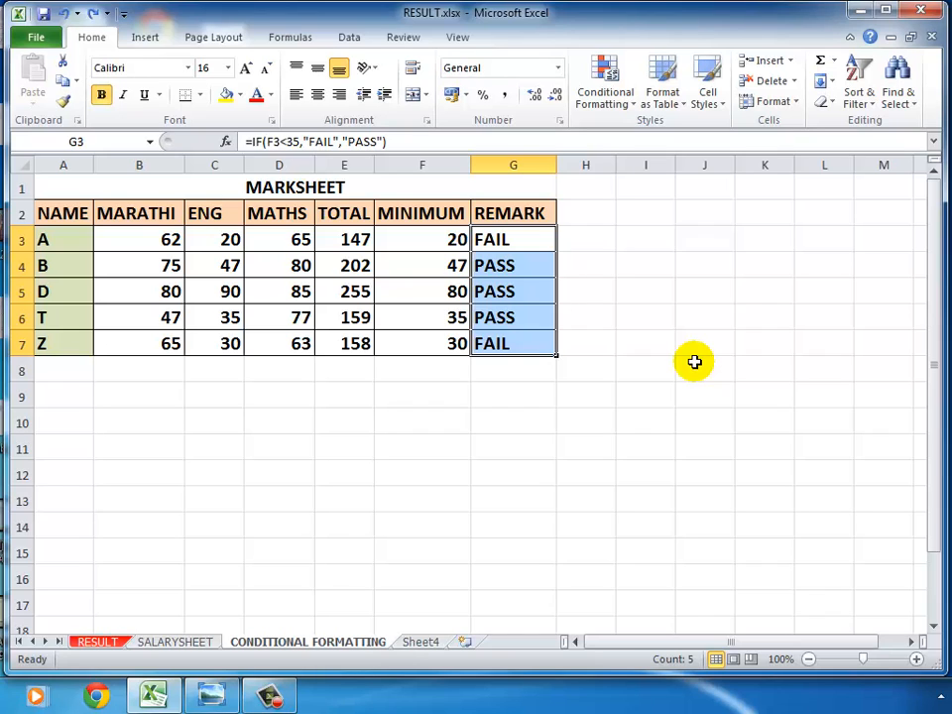
click(694, 363)
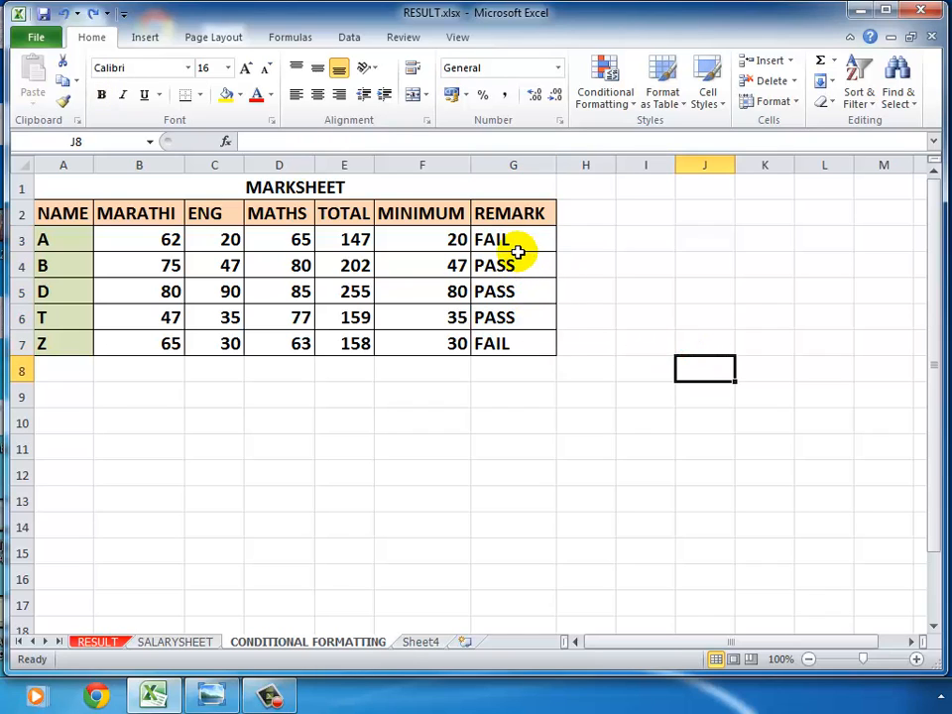
drag(519, 264, 520, 314)
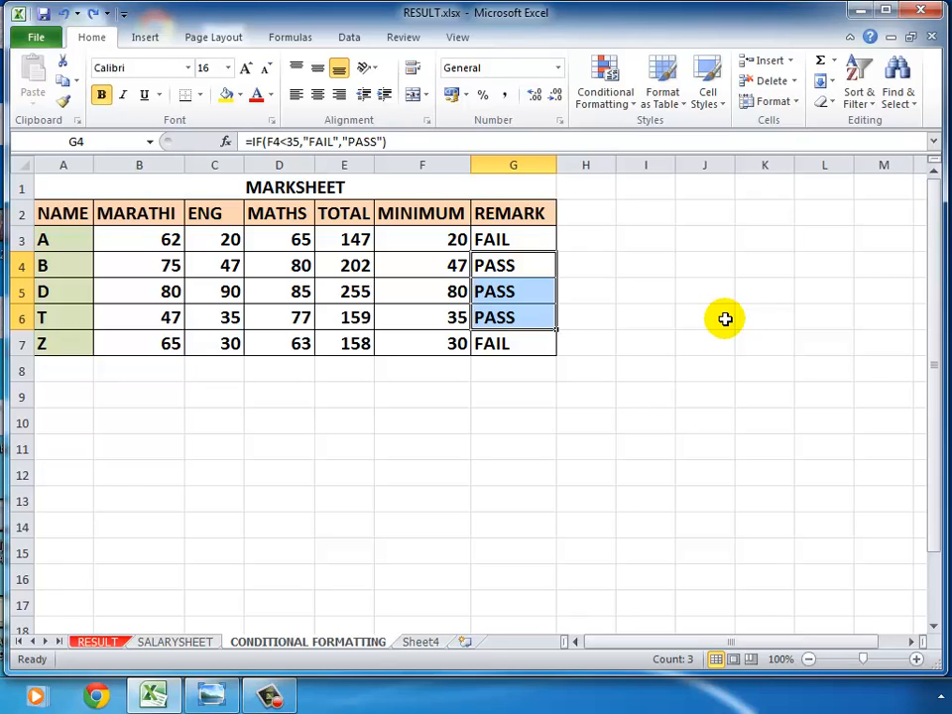
click(694, 323)
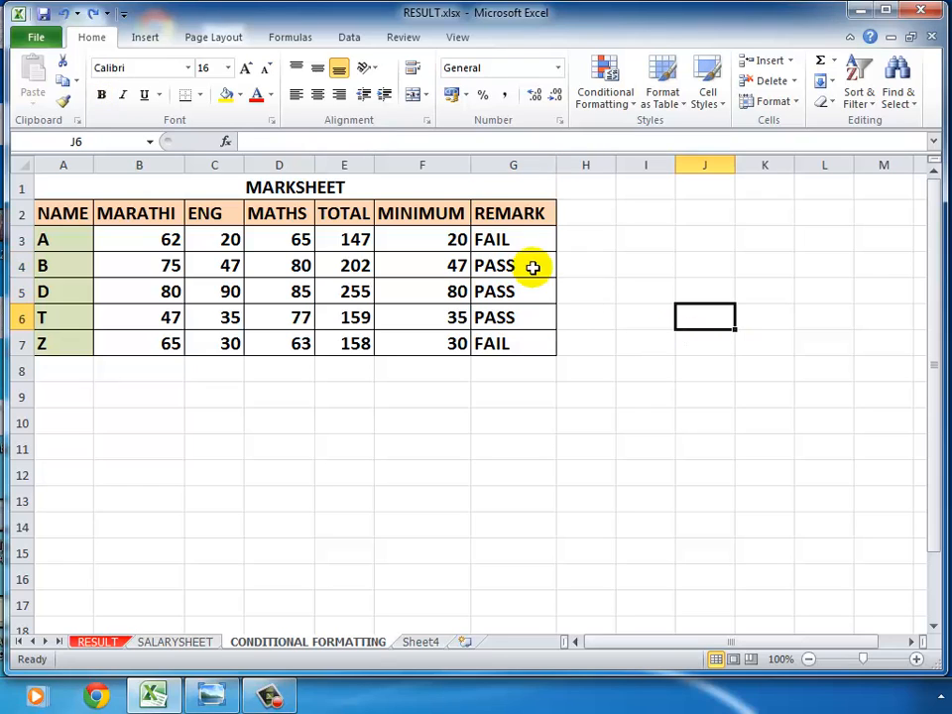
drag(510, 240, 510, 351)
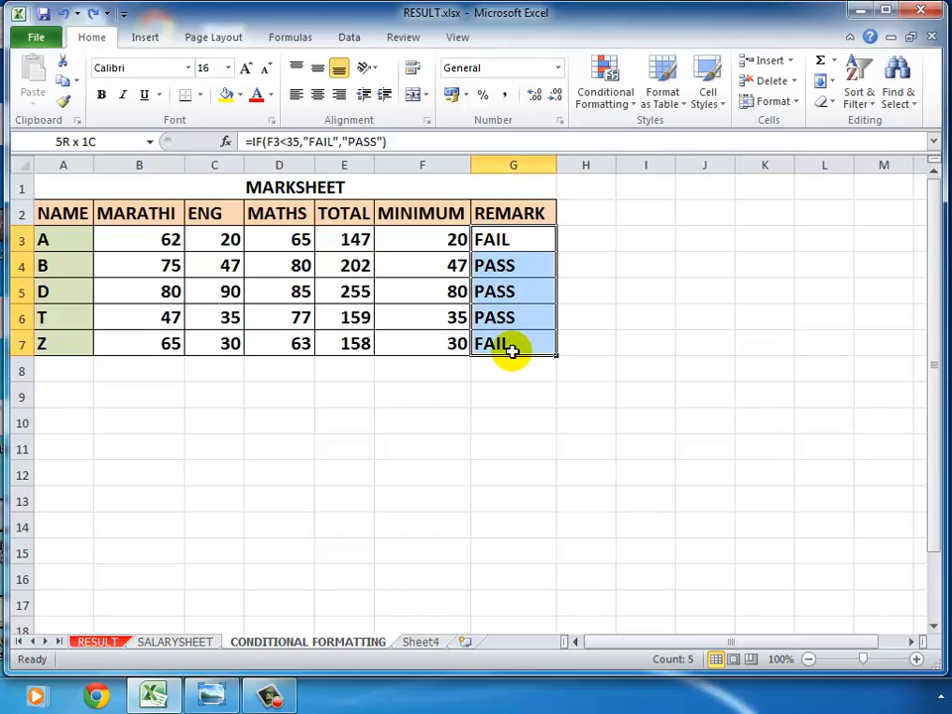
click(594, 440)
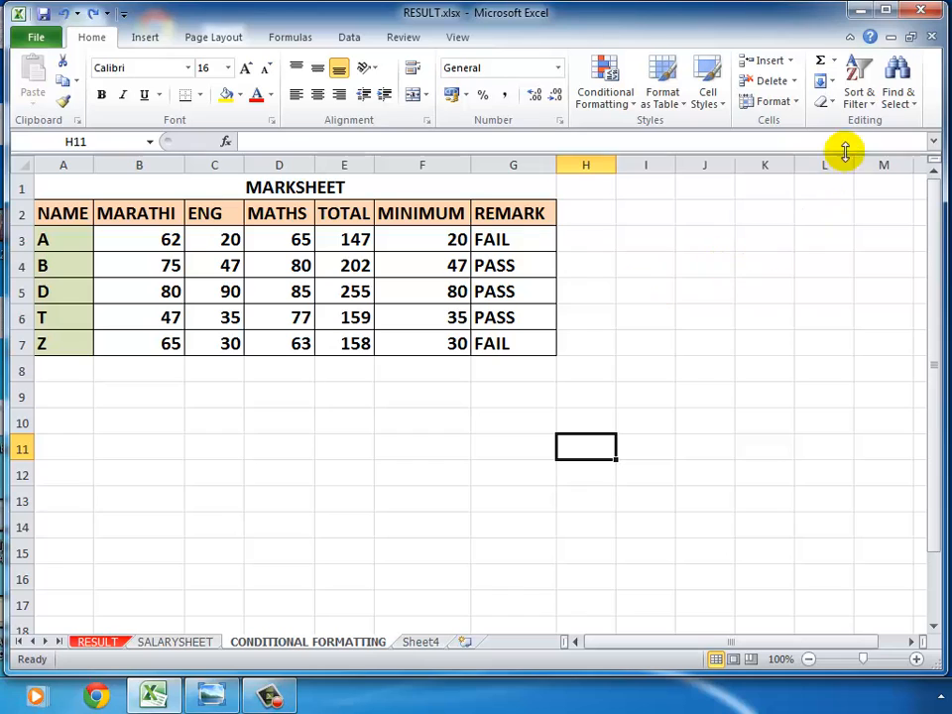
- Enable filtering on the marksheet range A2:G7 and widen column G slightly so the REMARK heading fits
click(854, 100)
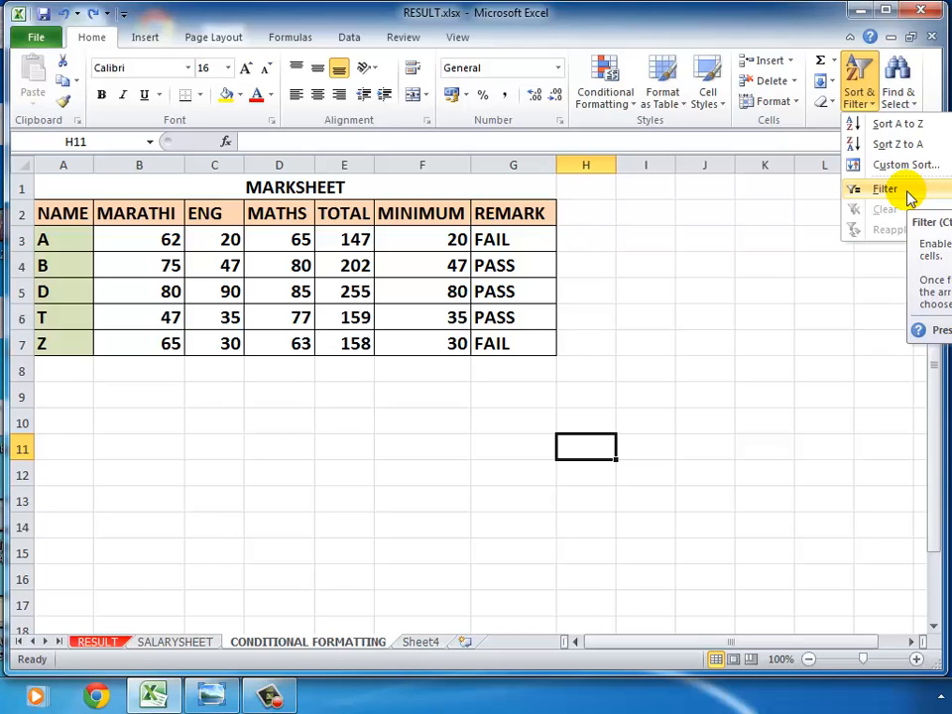
click(766, 351)
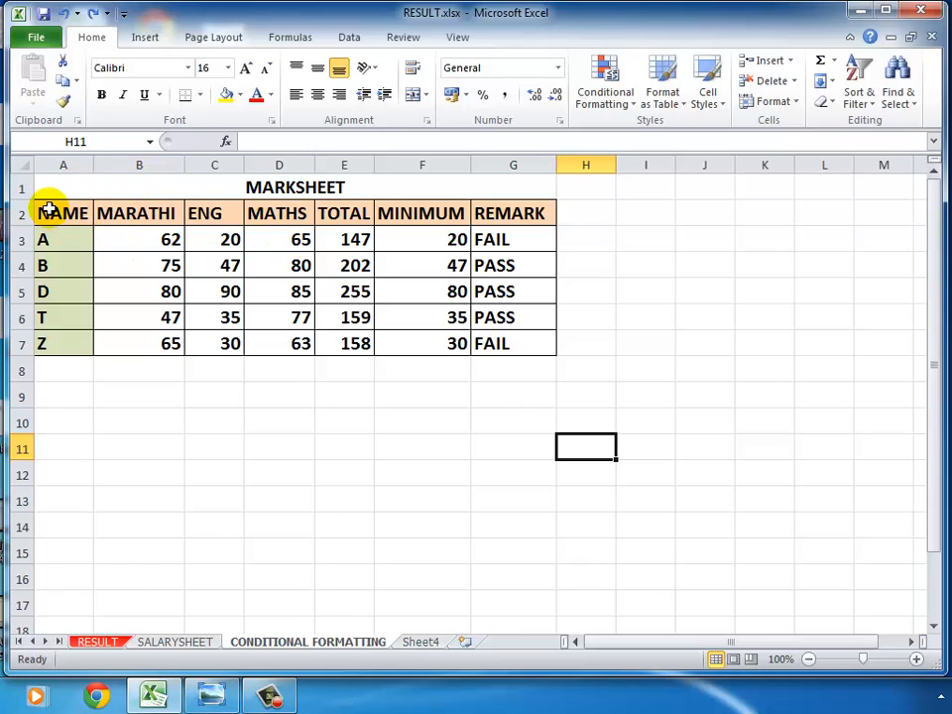
drag(48, 210, 510, 340)
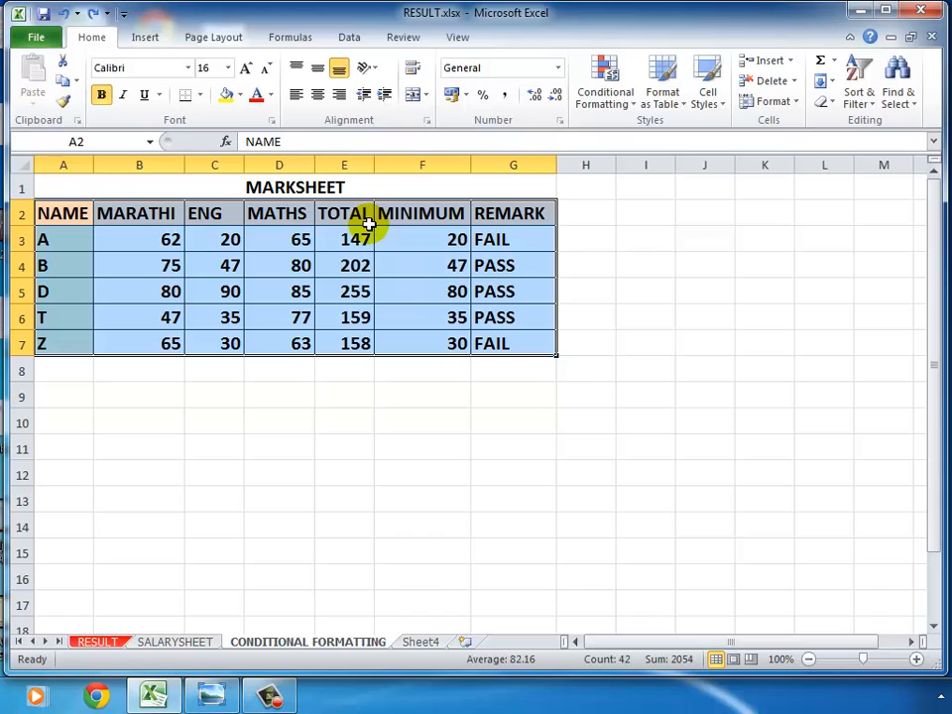
click(859, 97)
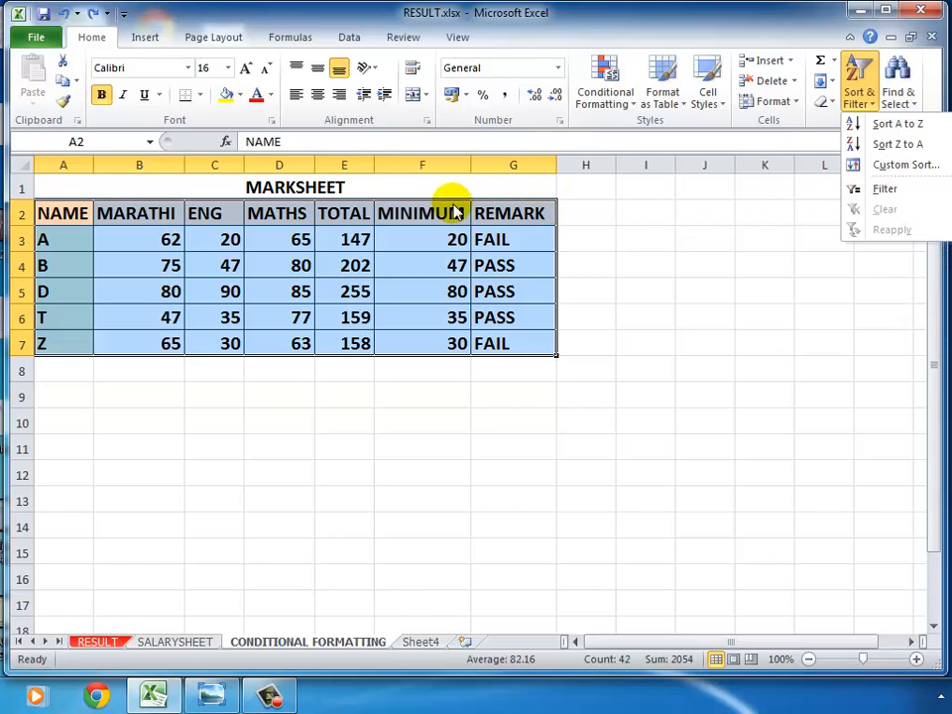
click(902, 191)
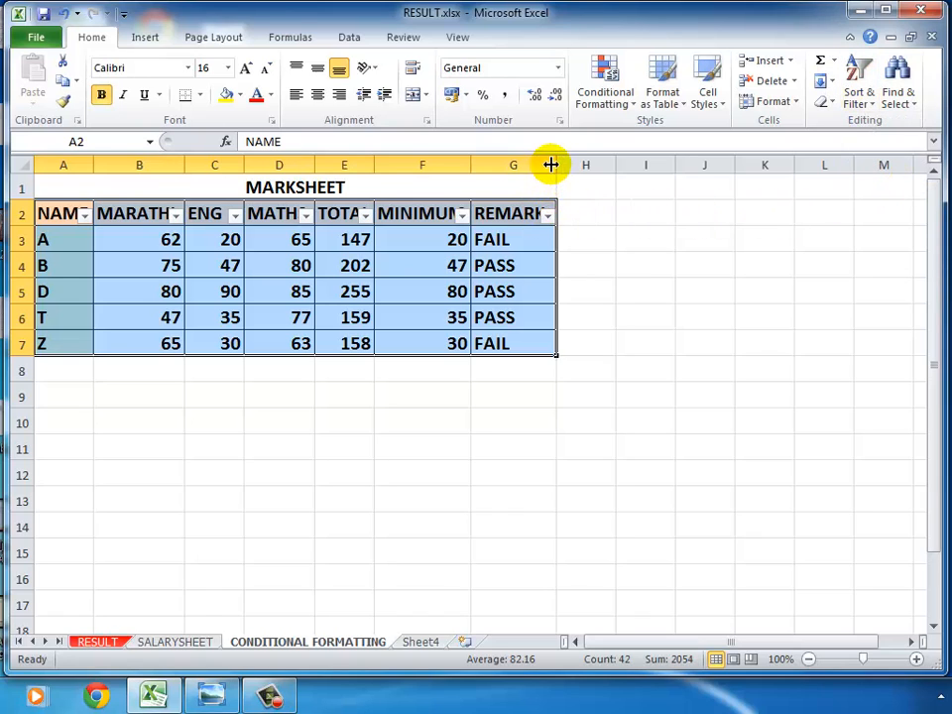
drag(552, 164, 567, 164)
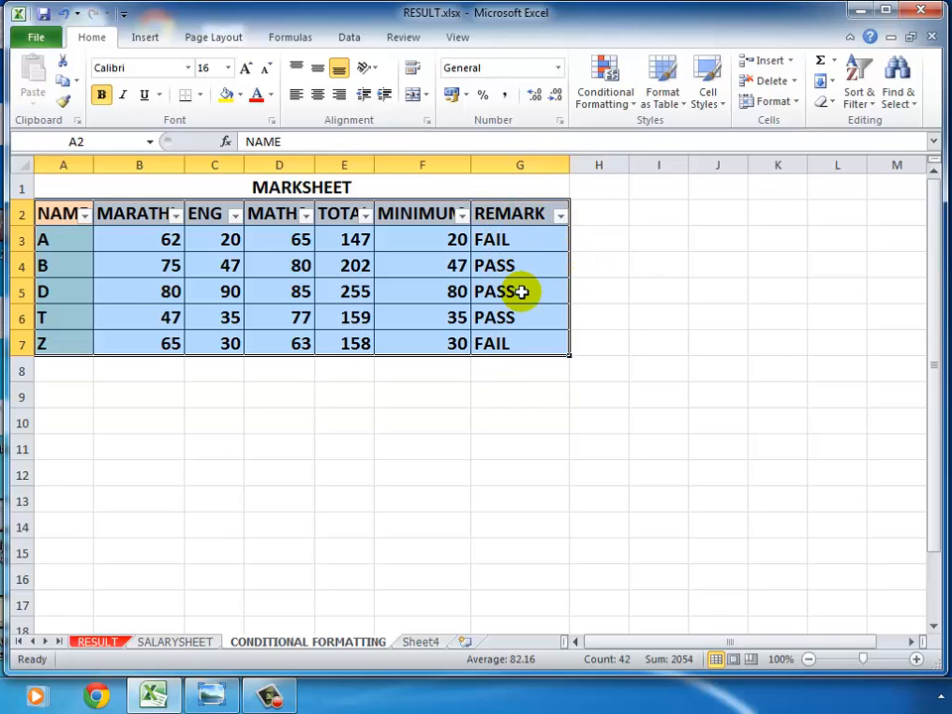
- Filter the REMARK column to show only PASS rows and review the filtered entries
click(560, 216)
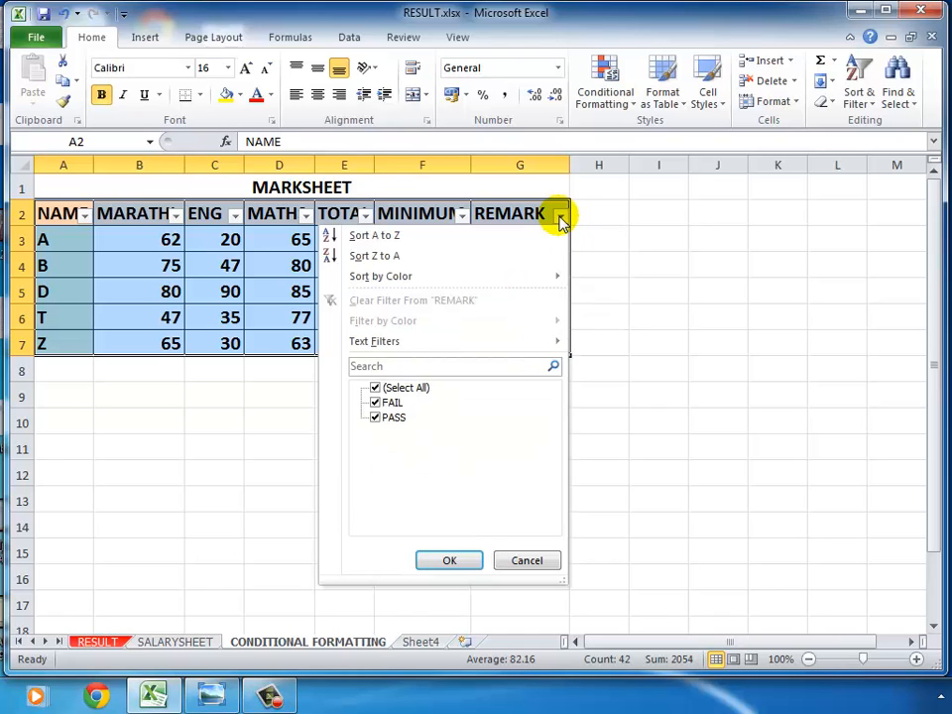
click(375, 403)
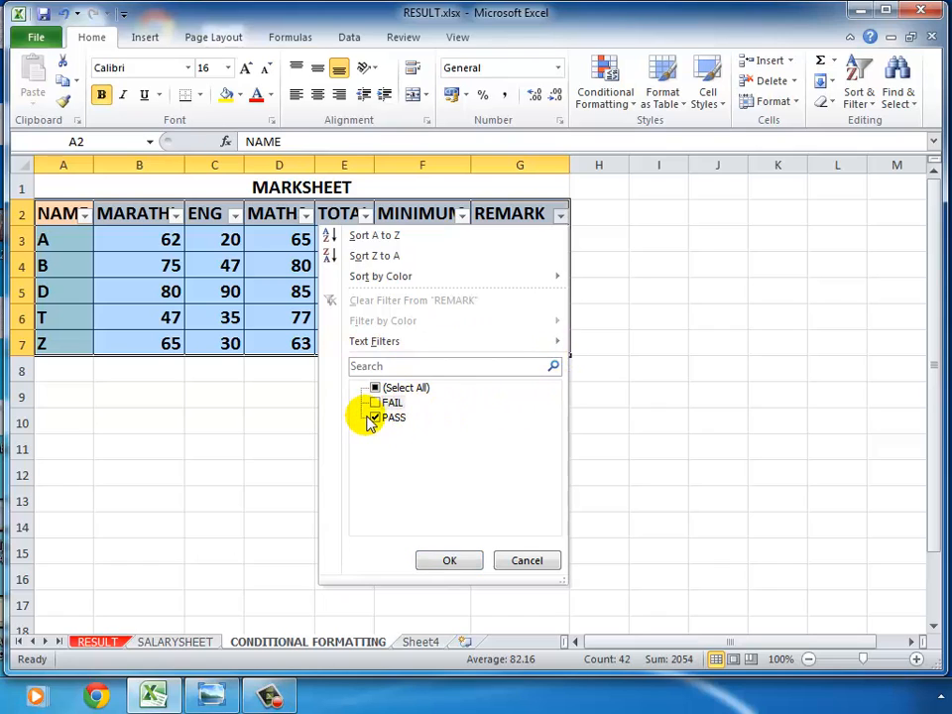
click(437, 563)
click(648, 468)
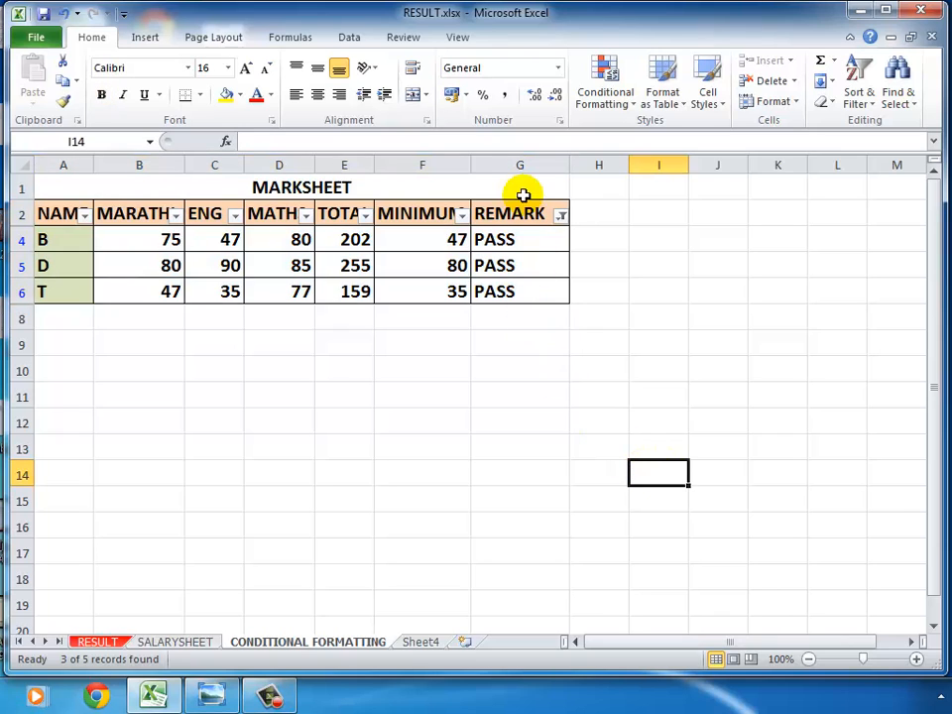
drag(519, 239, 517, 293)
click(671, 315)
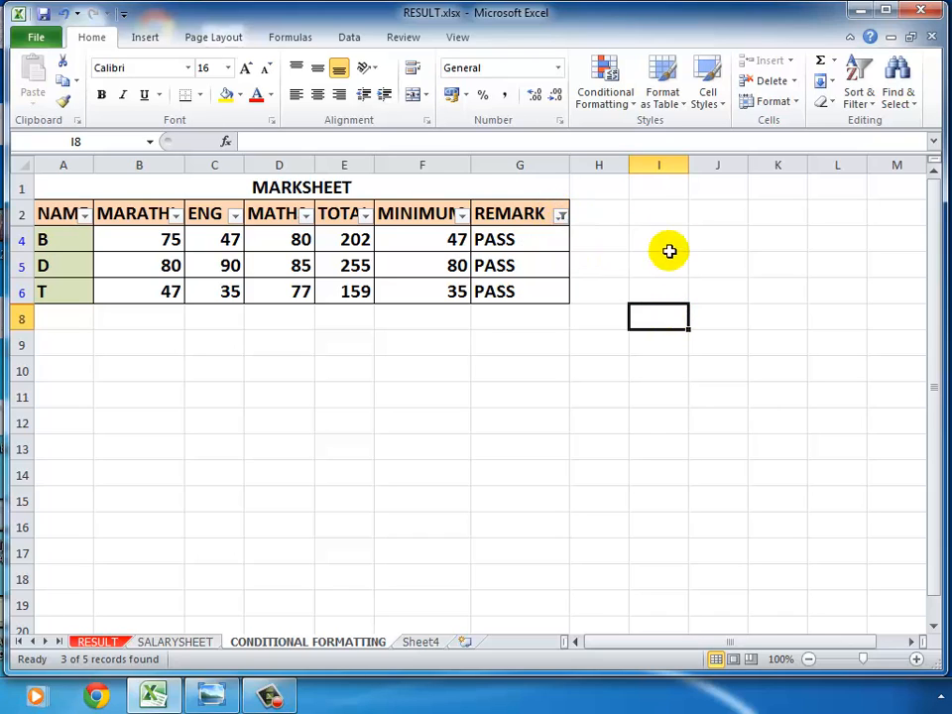
- Include FAIL in the REMARK filter again so that all marksheet rows are shown
click(561, 217)
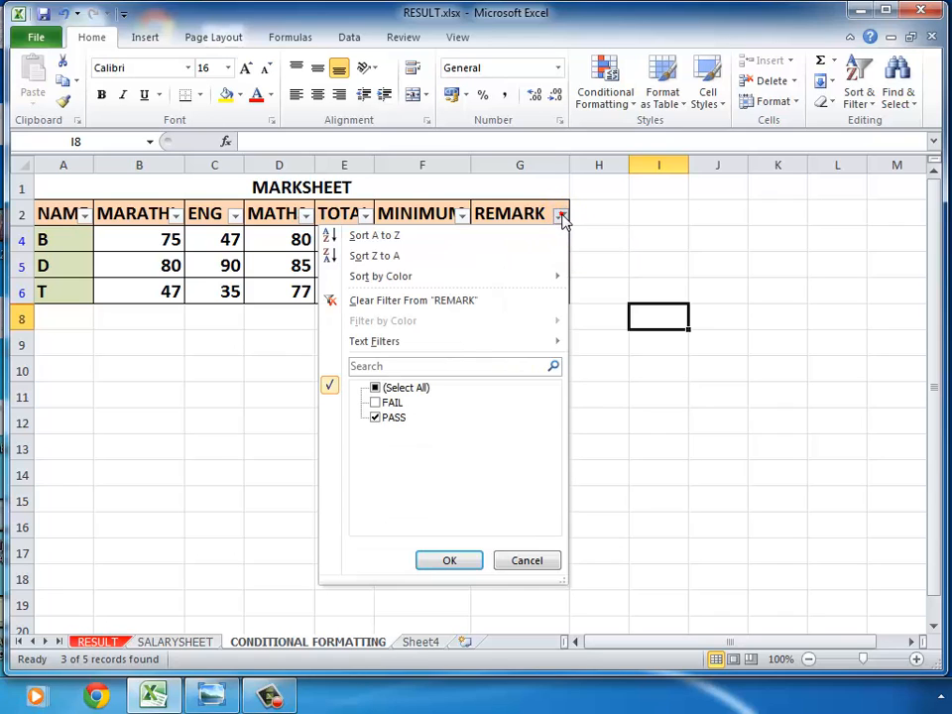
click(374, 404)
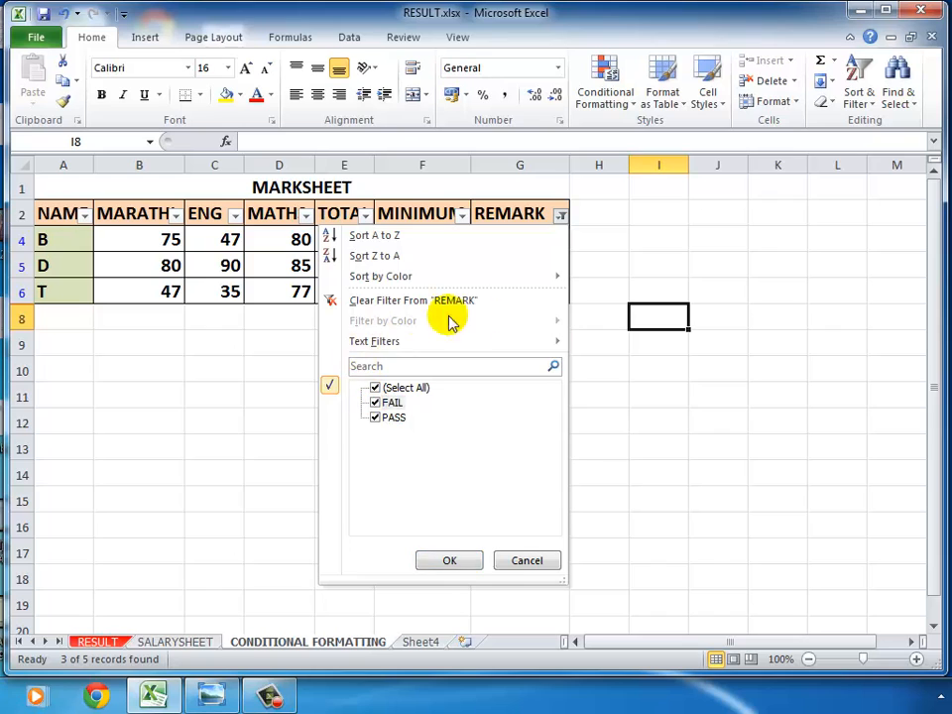
click(449, 561)
click(659, 573)
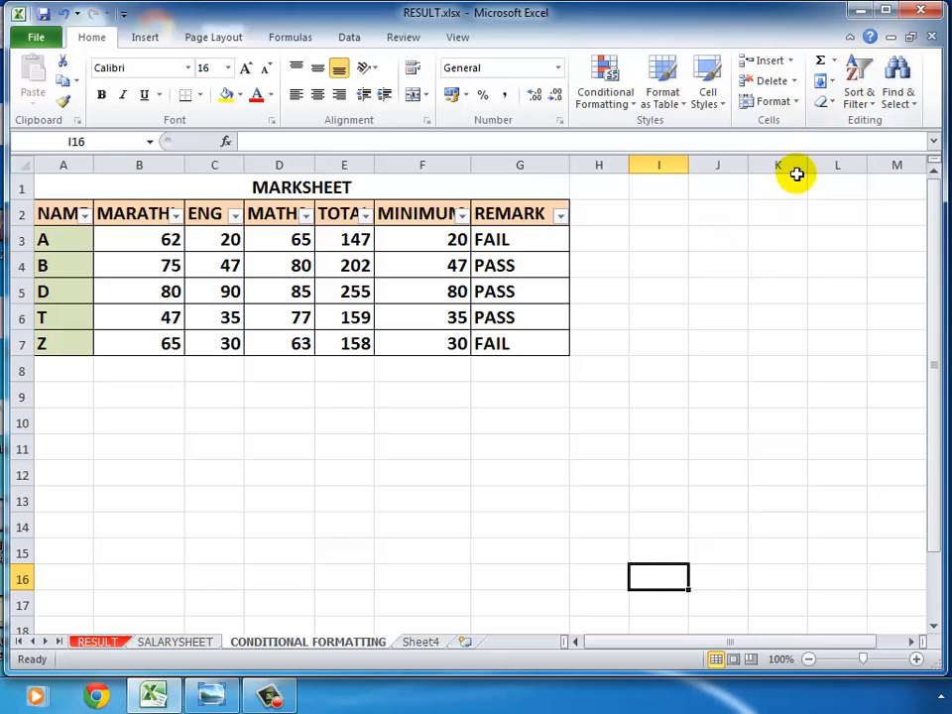
- Filter the REMARK column to show only FAIL rows by clearing all values and selecting FAIL
click(562, 215)
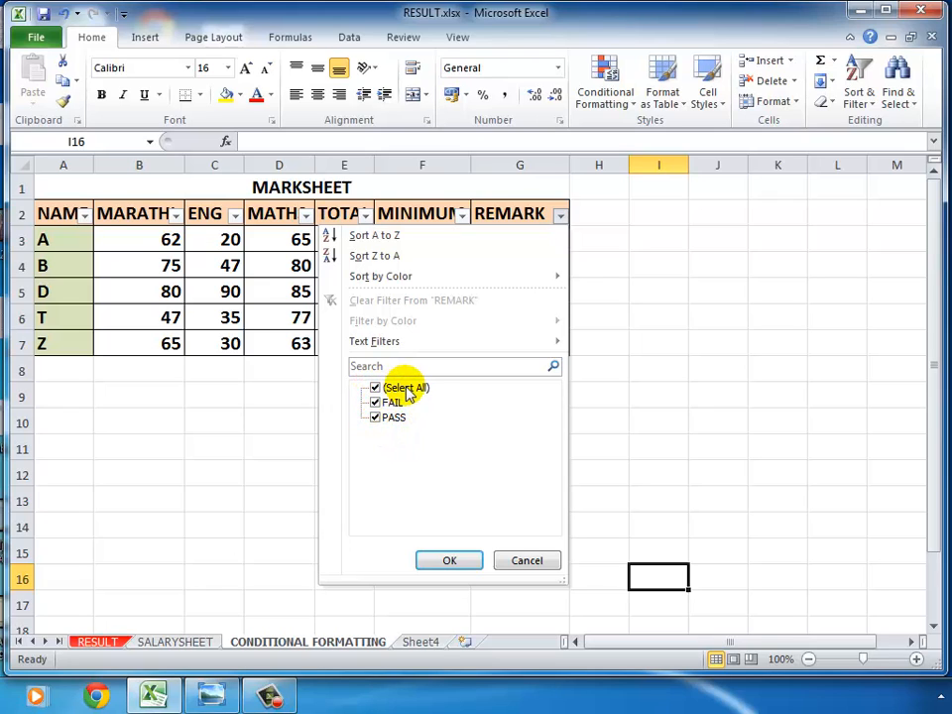
click(375, 389)
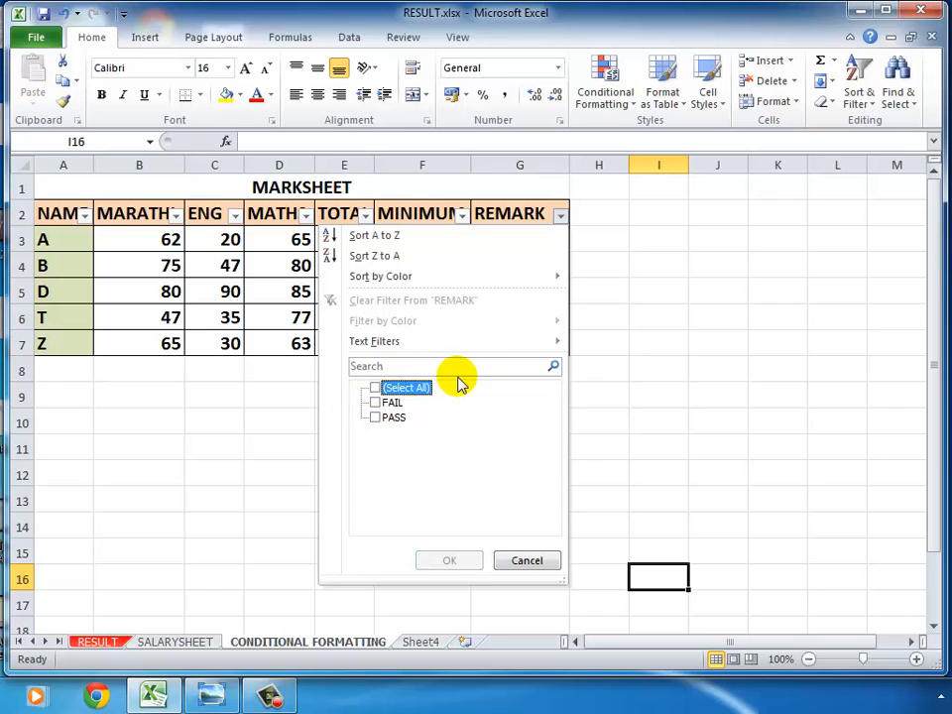
click(375, 402)
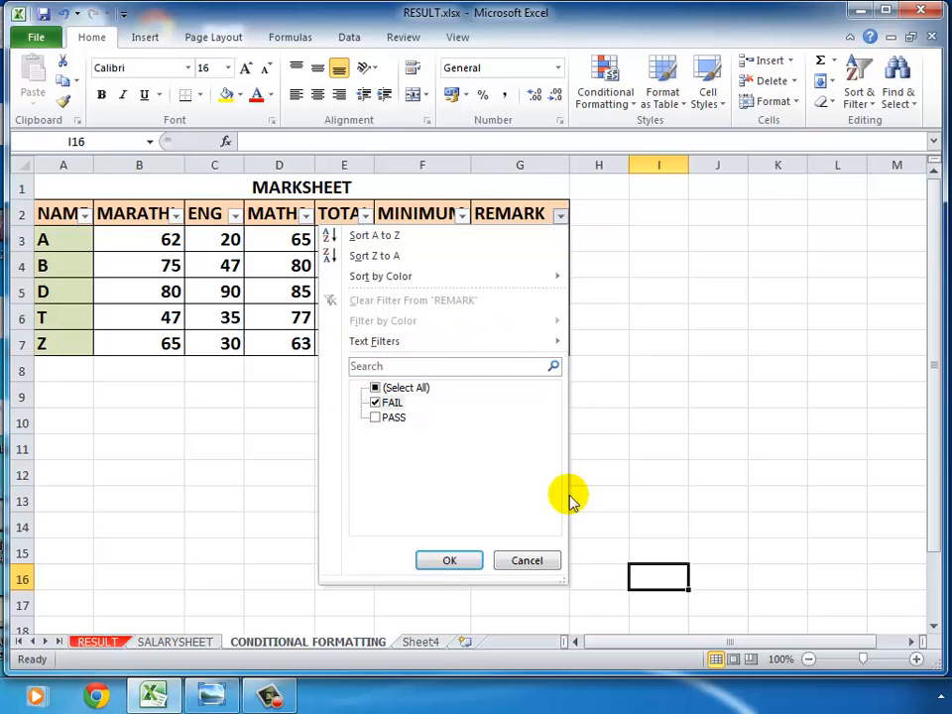
click(443, 561)
click(710, 477)
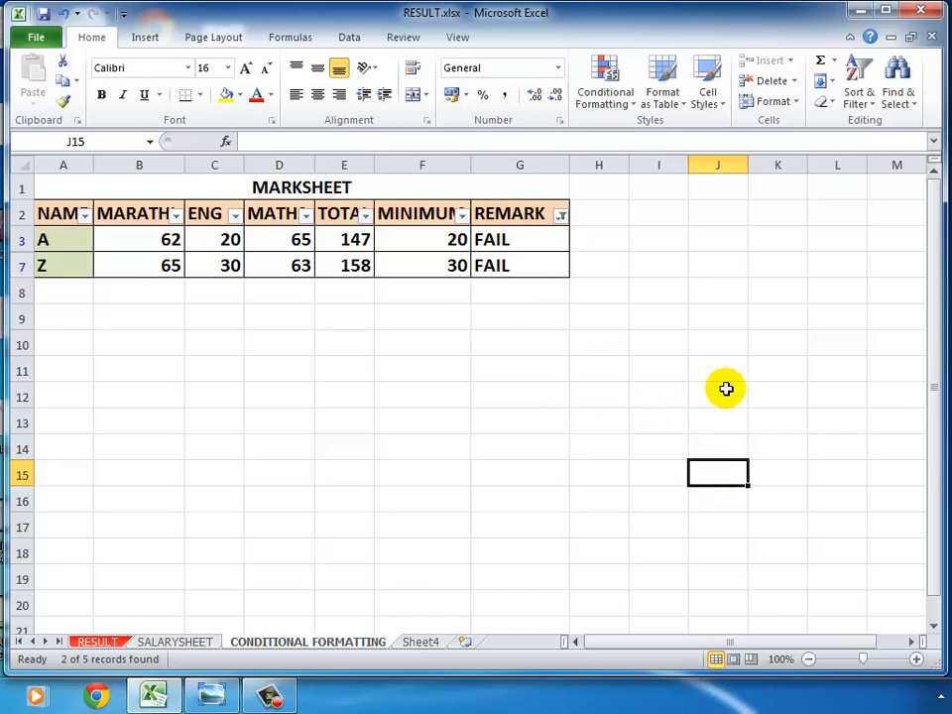
- Add PASS back to the REMARK filter to restore the full marksheet
click(561, 216)
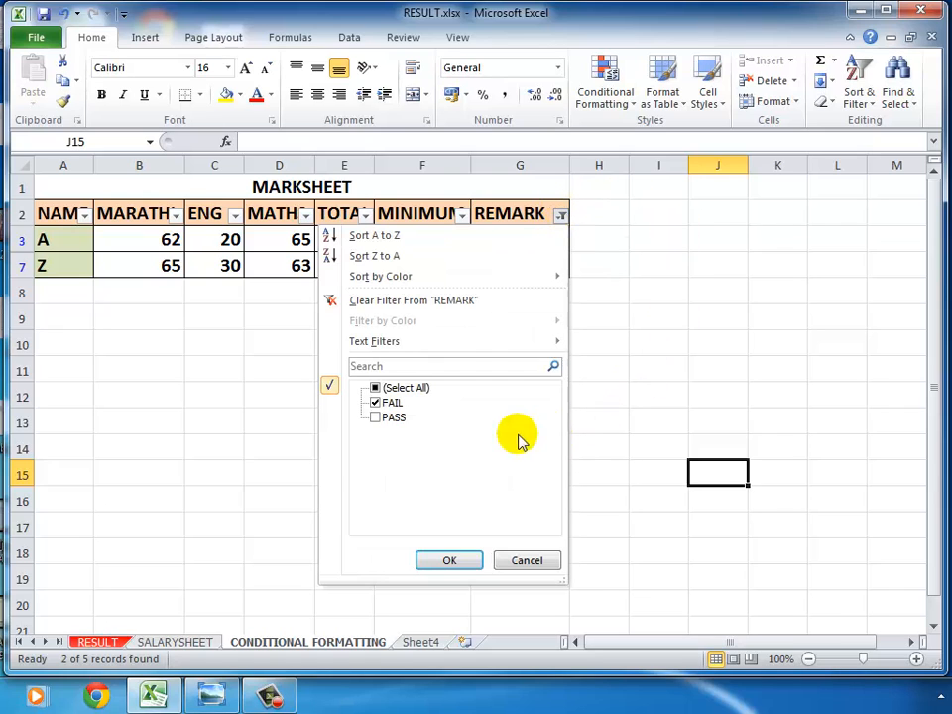
click(375, 418)
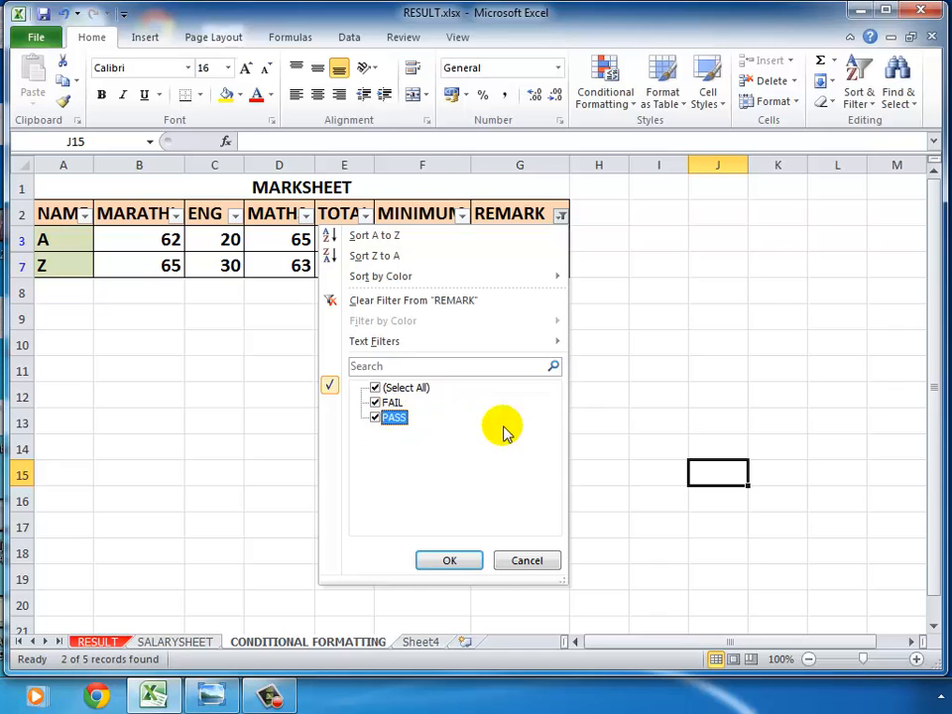
click(429, 561)
click(613, 479)
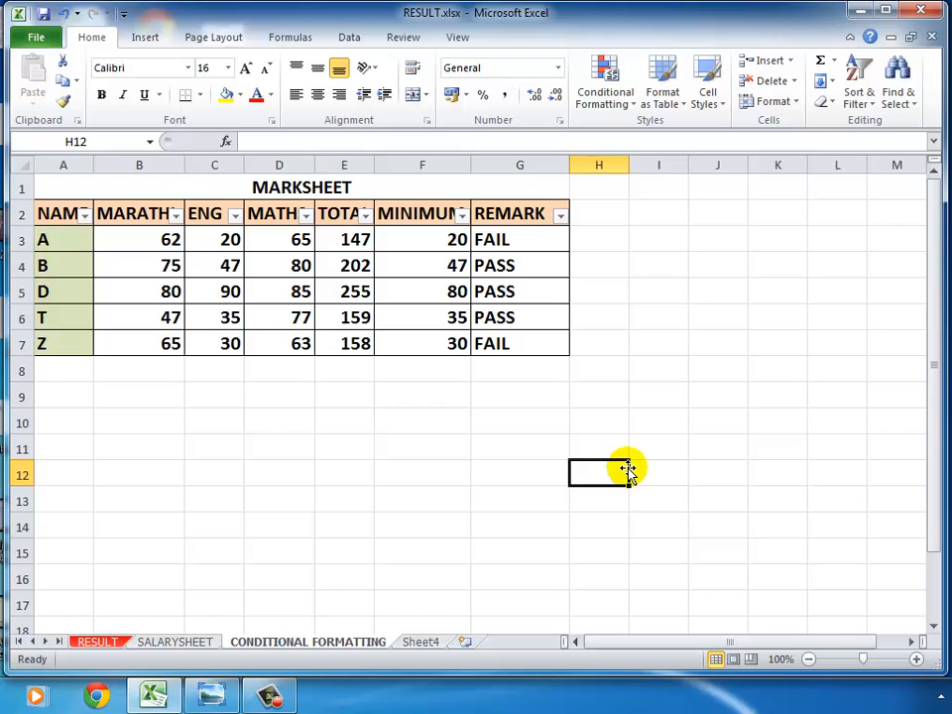
- Examine the REMARK column G2:G7 and the filter arrows across the header row A2:G2
drag(523, 225, 520, 340)
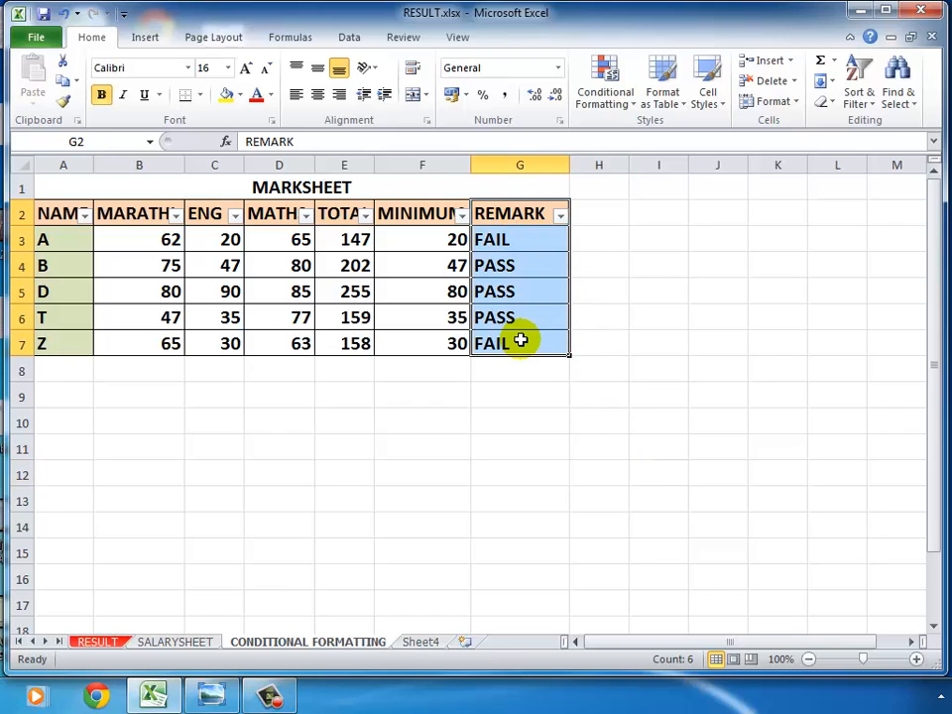
click(635, 332)
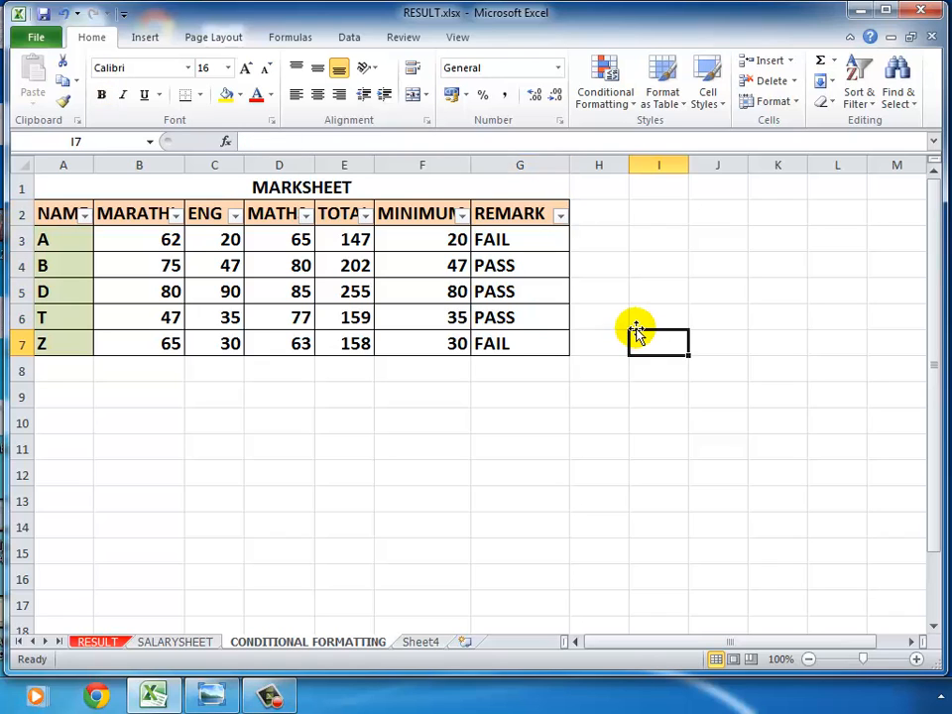
drag(65, 213, 525, 216)
click(686, 339)
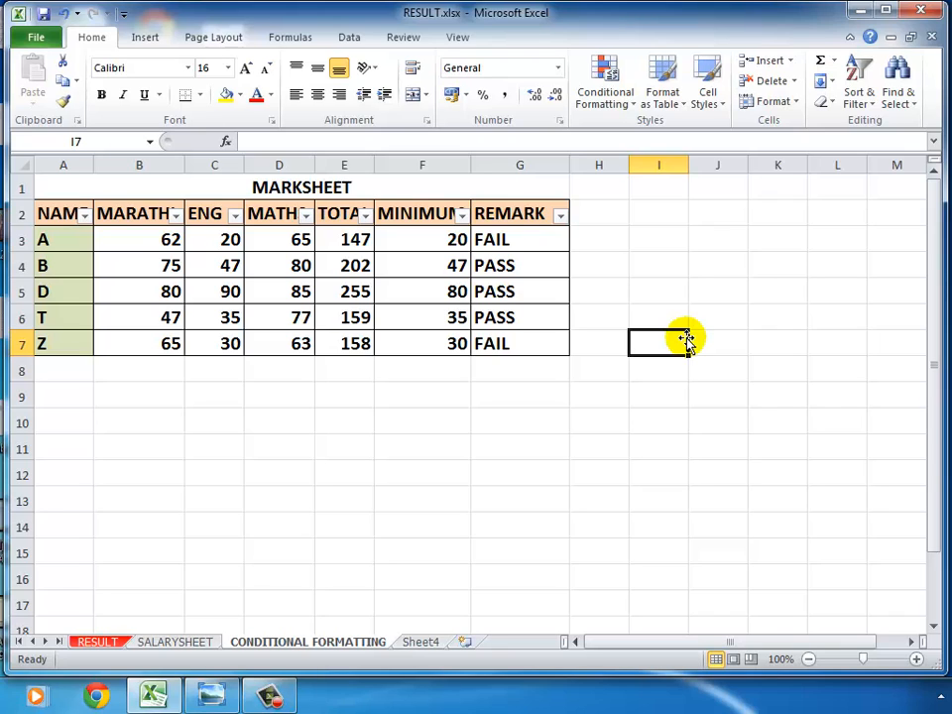
click(767, 321)
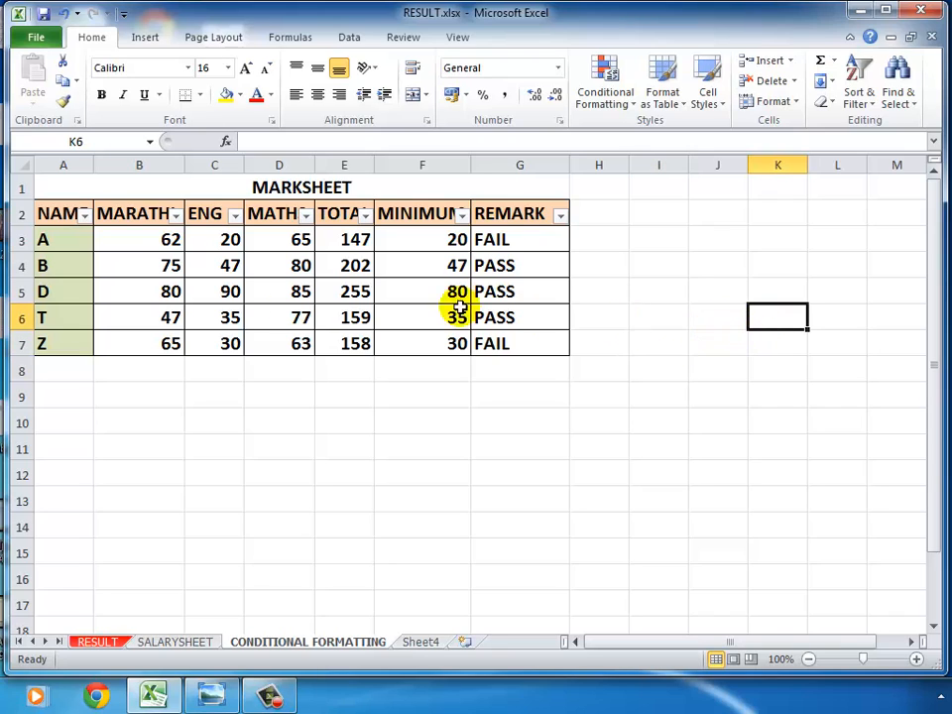
- Turn off filtering for the marksheet range A2:G7
drag(57, 215, 557, 333)
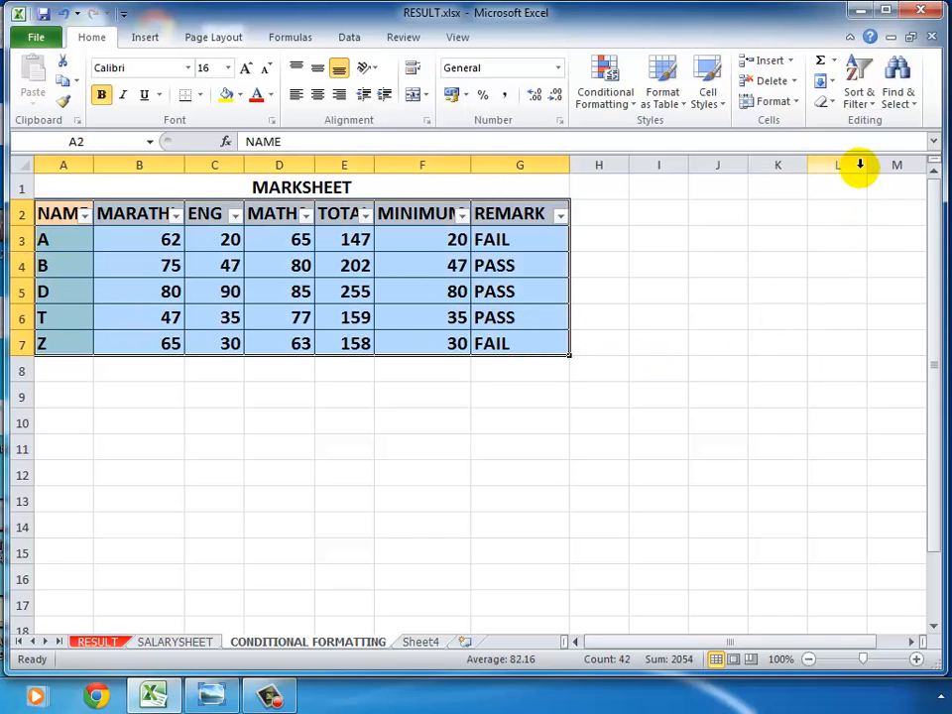
click(860, 99)
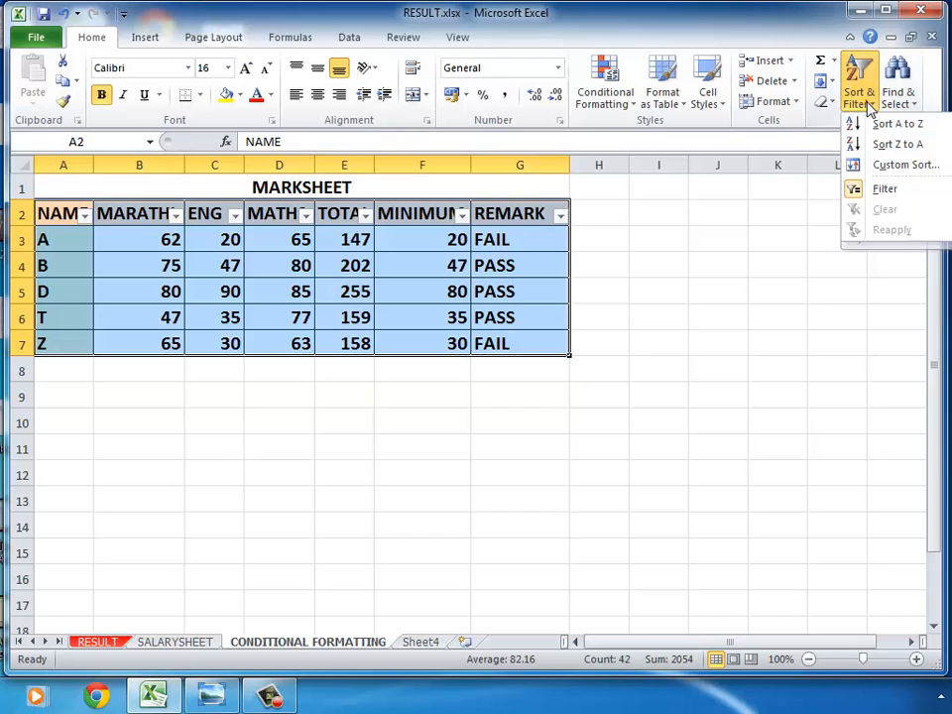
click(897, 194)
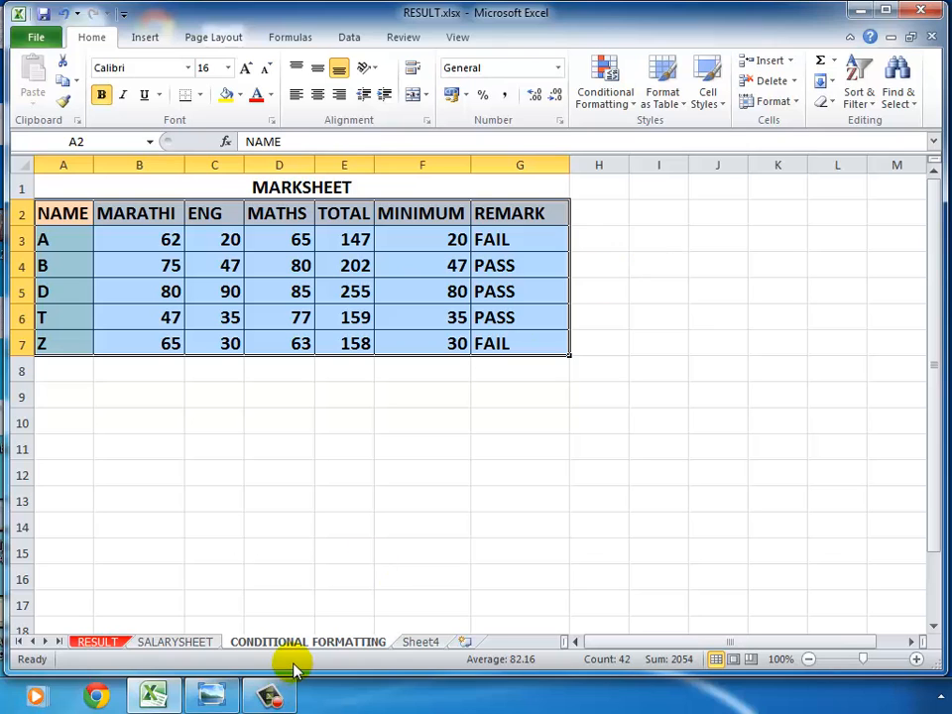
click(269, 694)
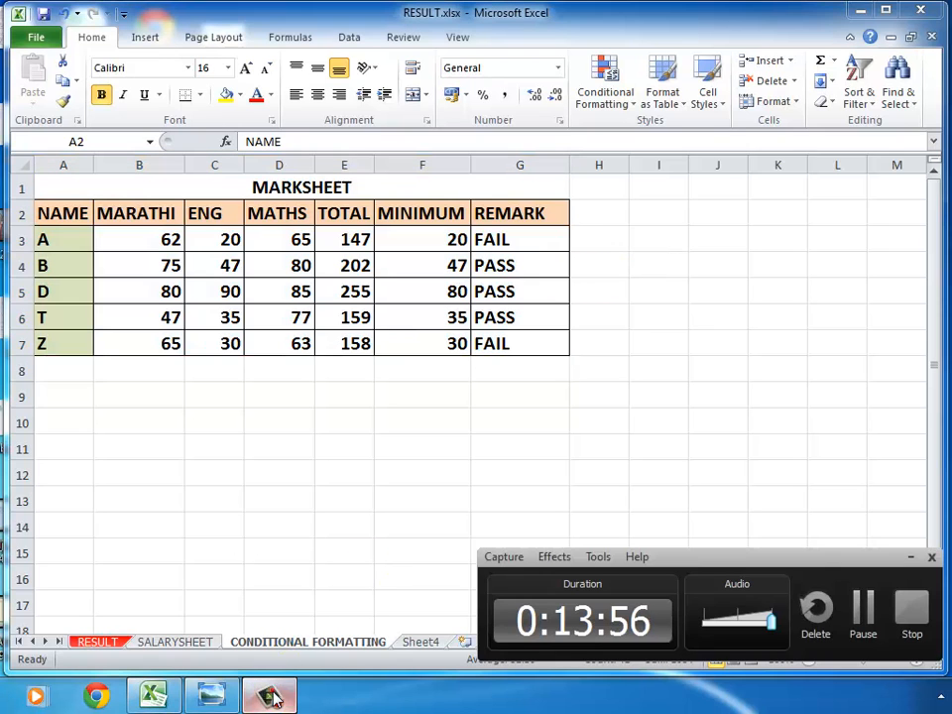
click(910, 556)
click(547, 473)
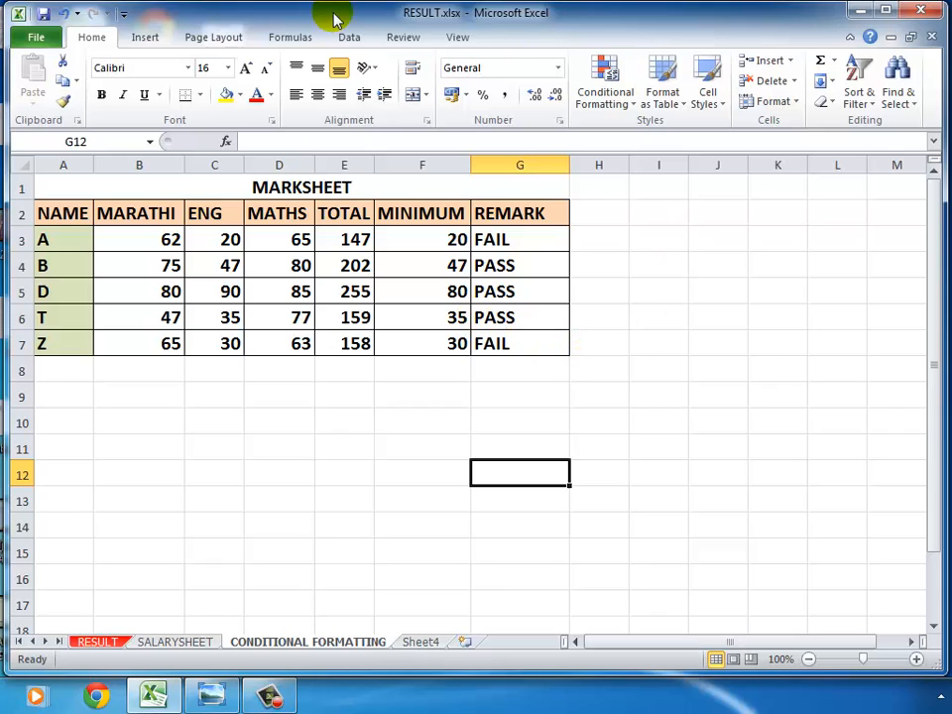
- Display the insert commands and examine the NAME column, the MARATHI, ENG and MATHS marks in B2:D7, and the full range A2:G7
click(144, 39)
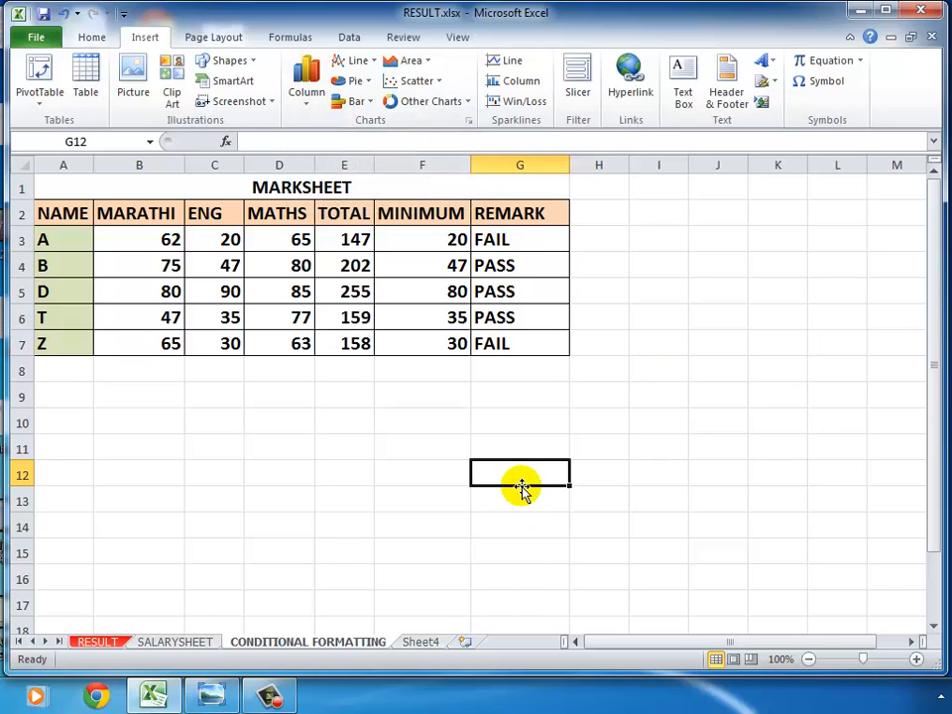
click(57, 216)
drag(58, 216, 64, 344)
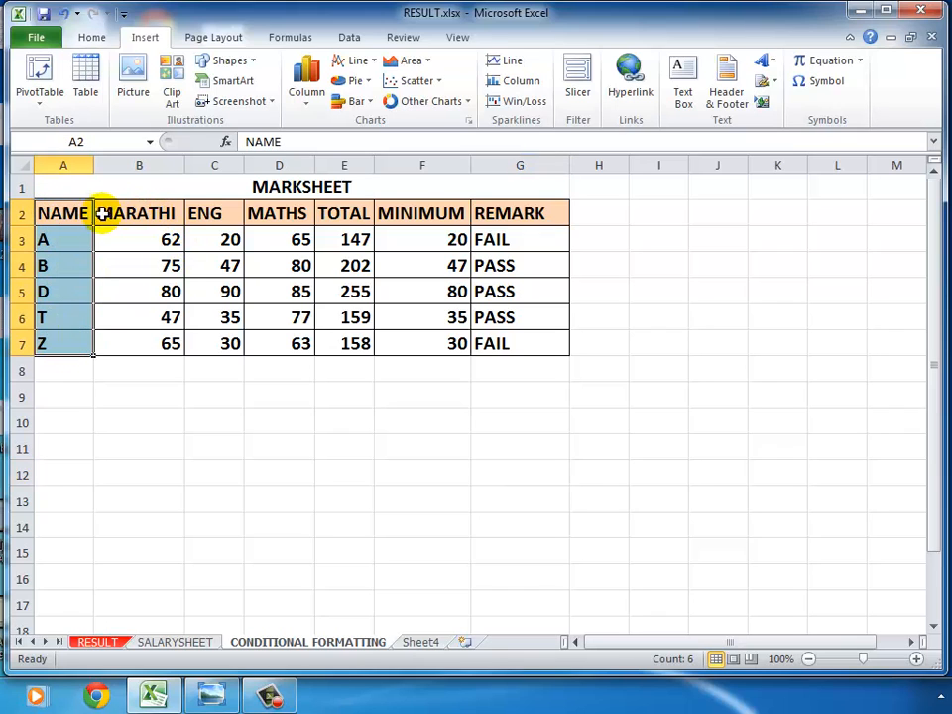
drag(132, 210, 295, 343)
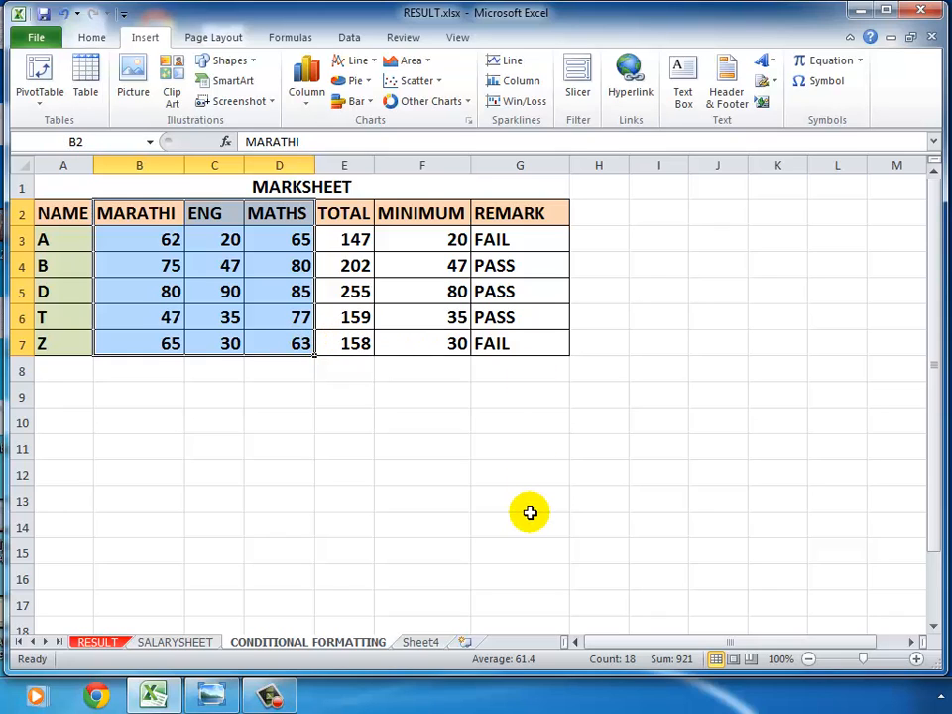
click(505, 483)
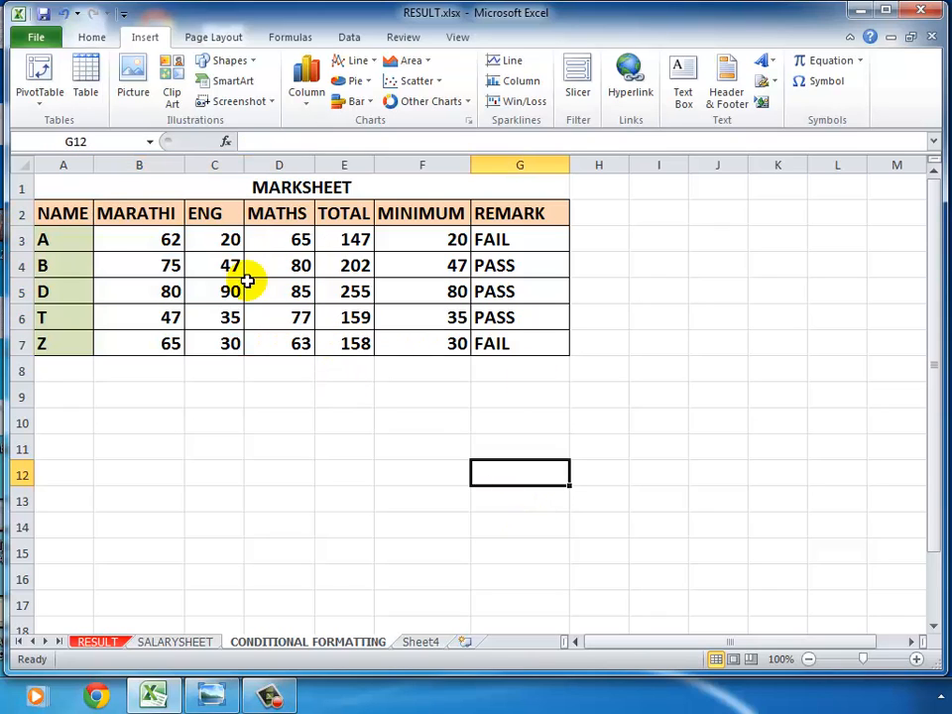
drag(68, 207, 537, 335)
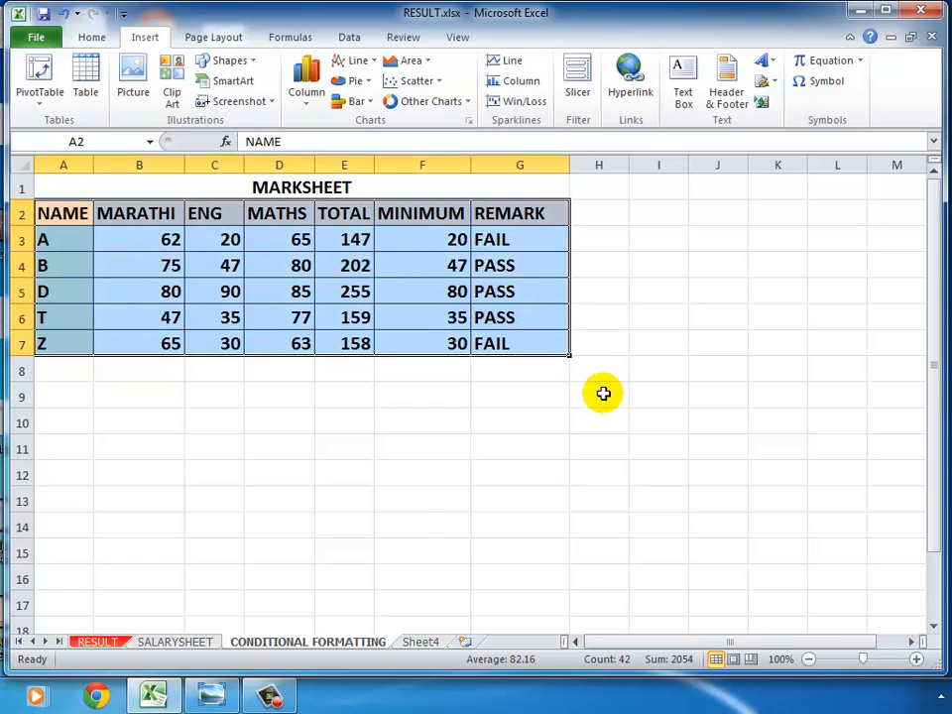
click(566, 432)
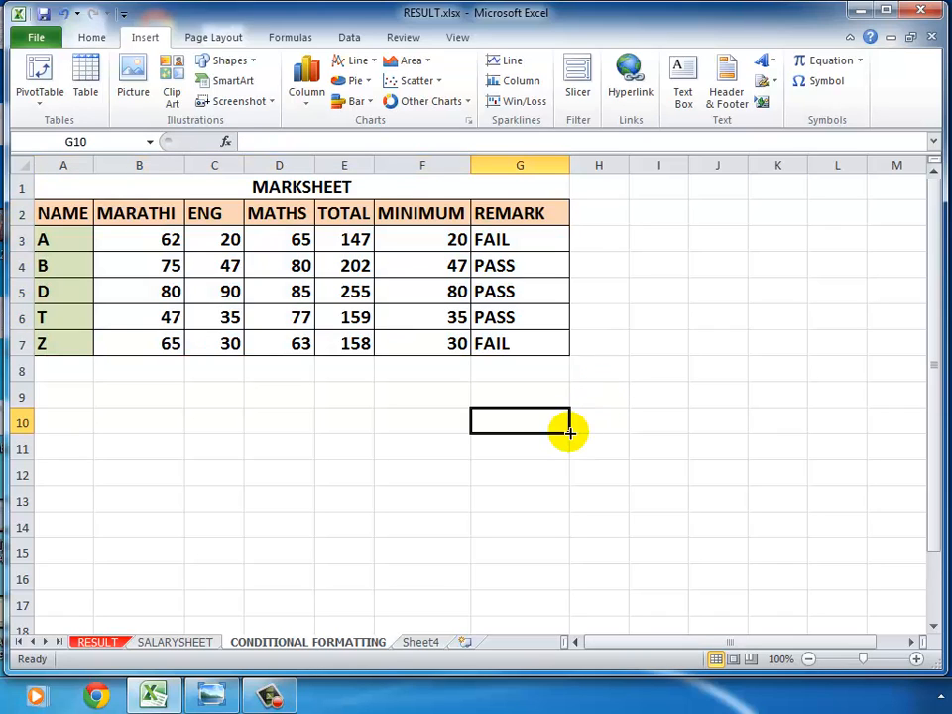
click(151, 579)
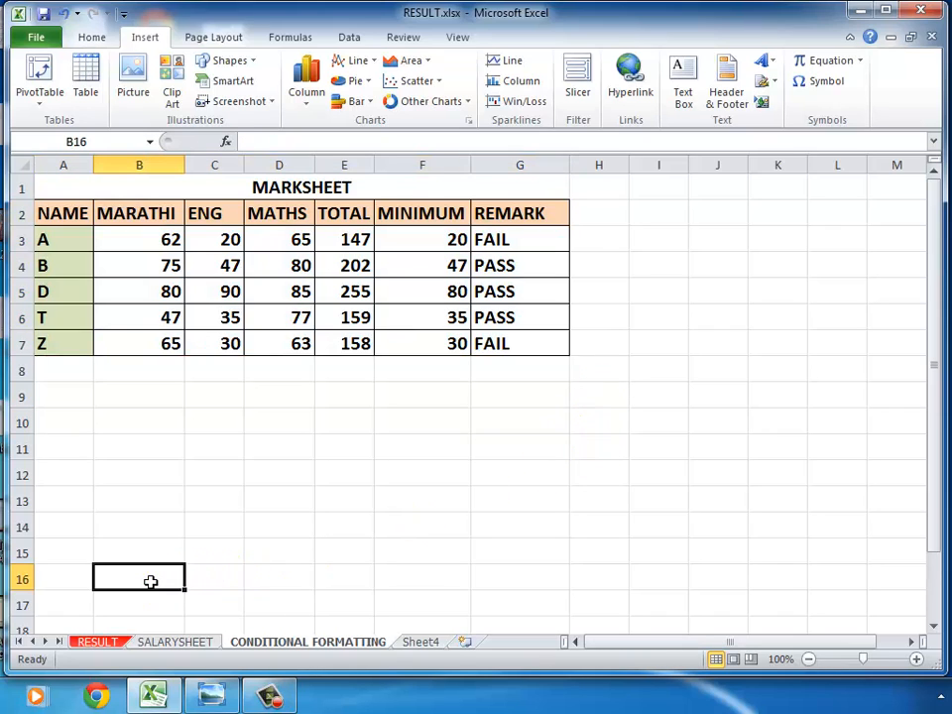
click(279, 580)
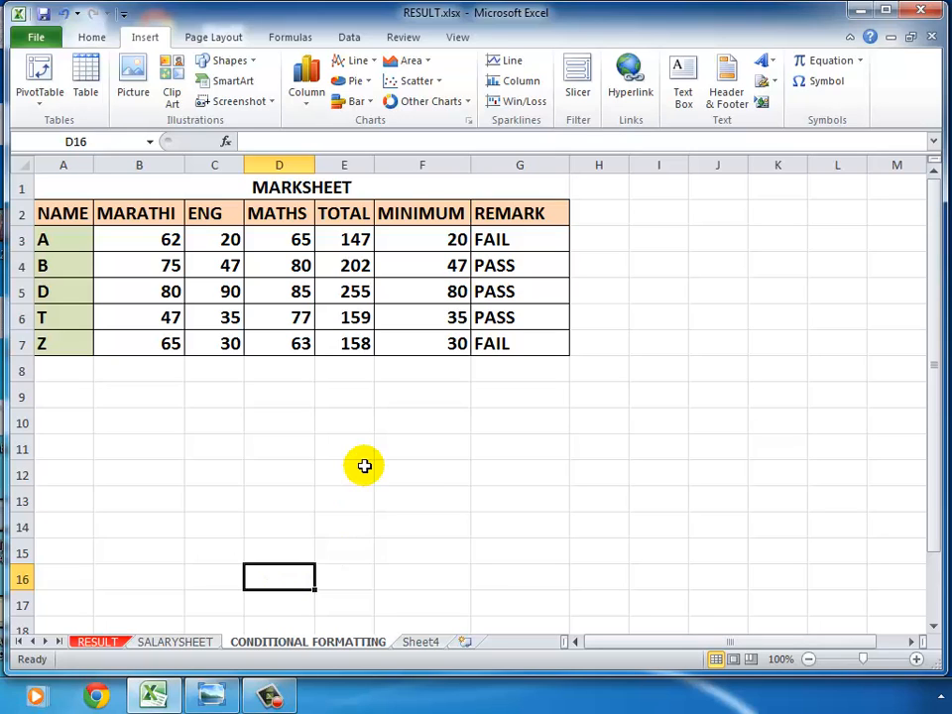
click(398, 484)
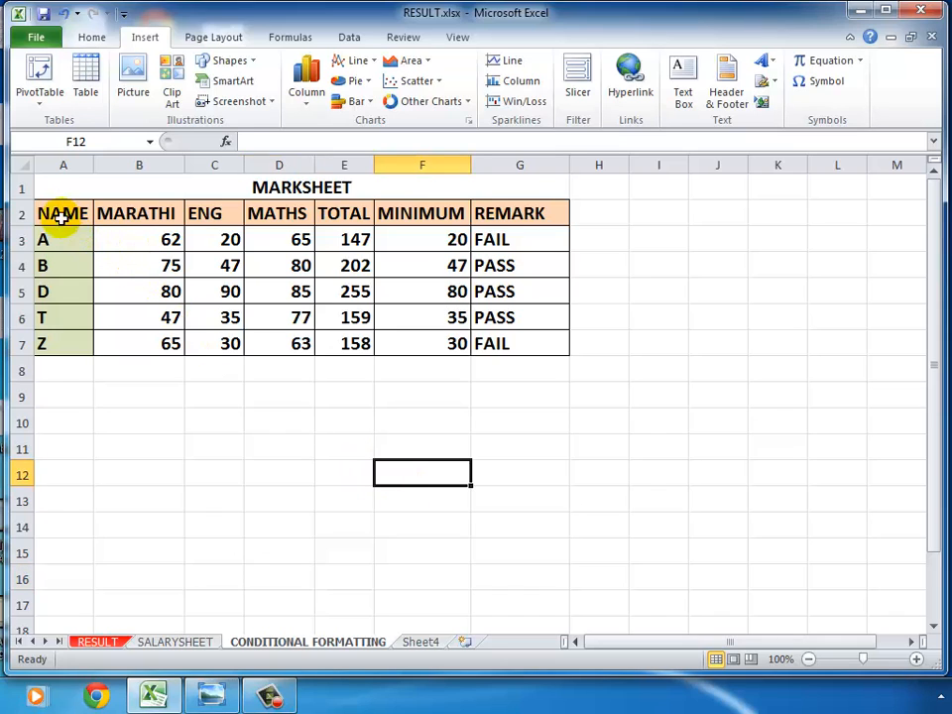
- Insert a 2-D clustered column chart of the names and subject marks in A2:D7 and move it lower on the sheet
drag(57, 210, 287, 340)
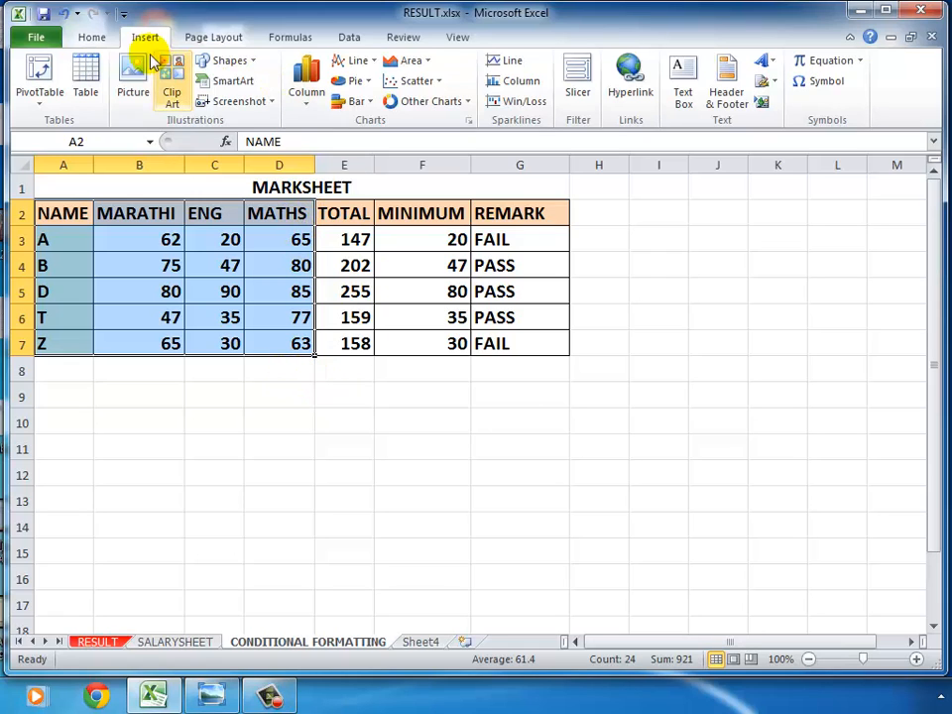
click(308, 103)
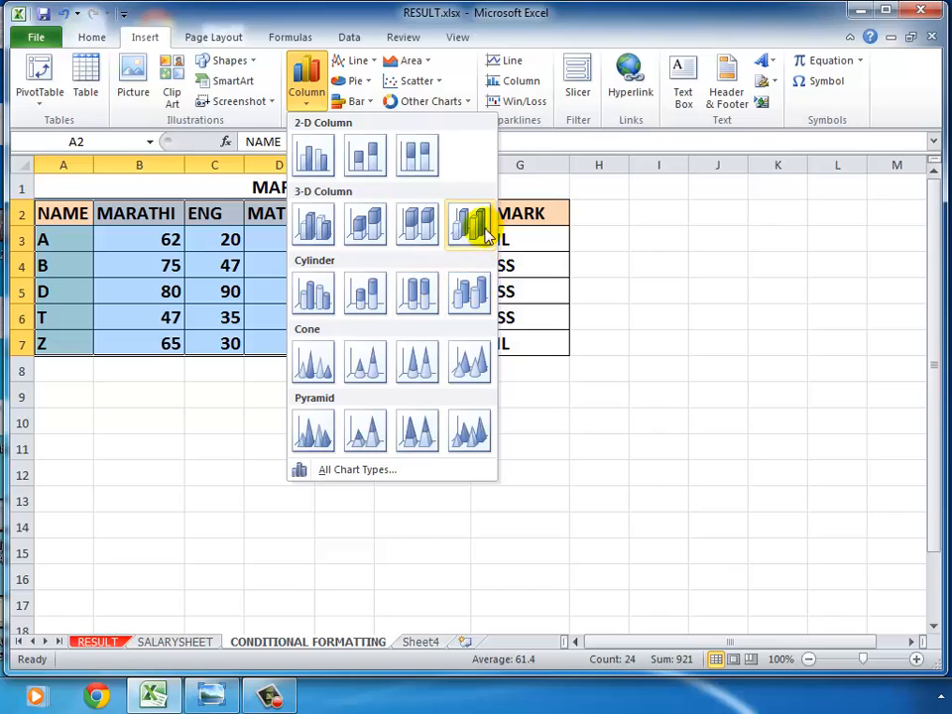
click(318, 157)
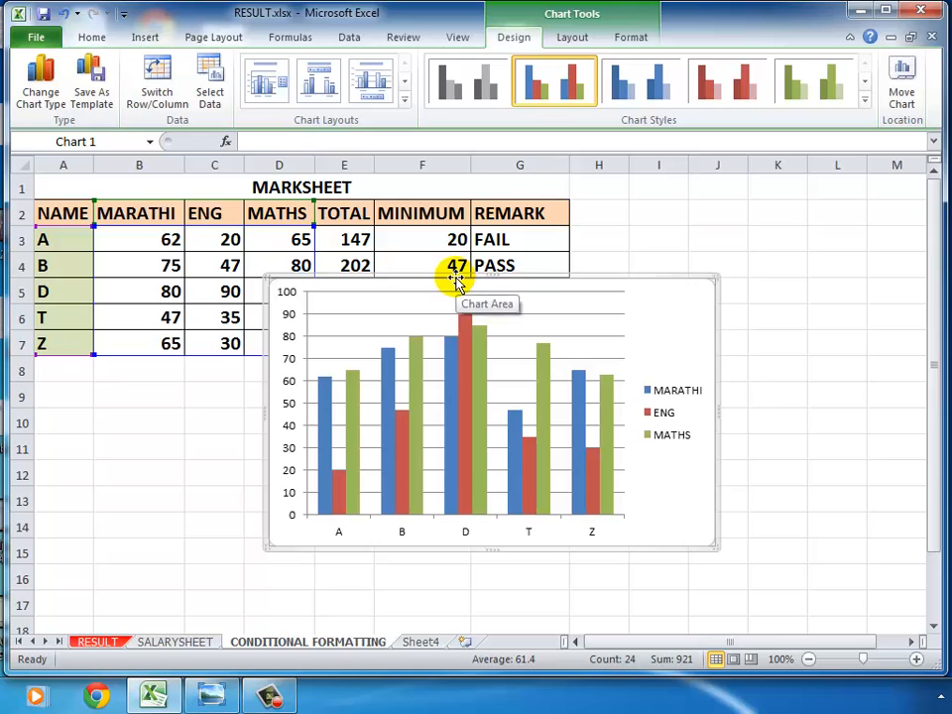
mouse_move(455, 277)
mouse_down()
mouse_move(498, 314)
mouse_move(503, 334)
mouse_up()
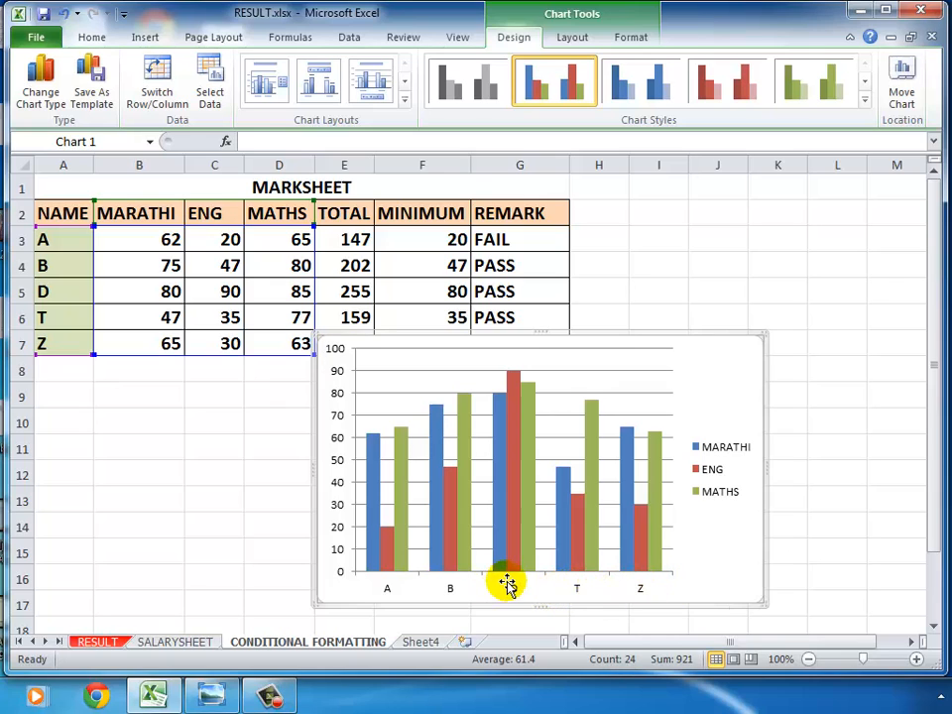
mouse_move(517, 534)
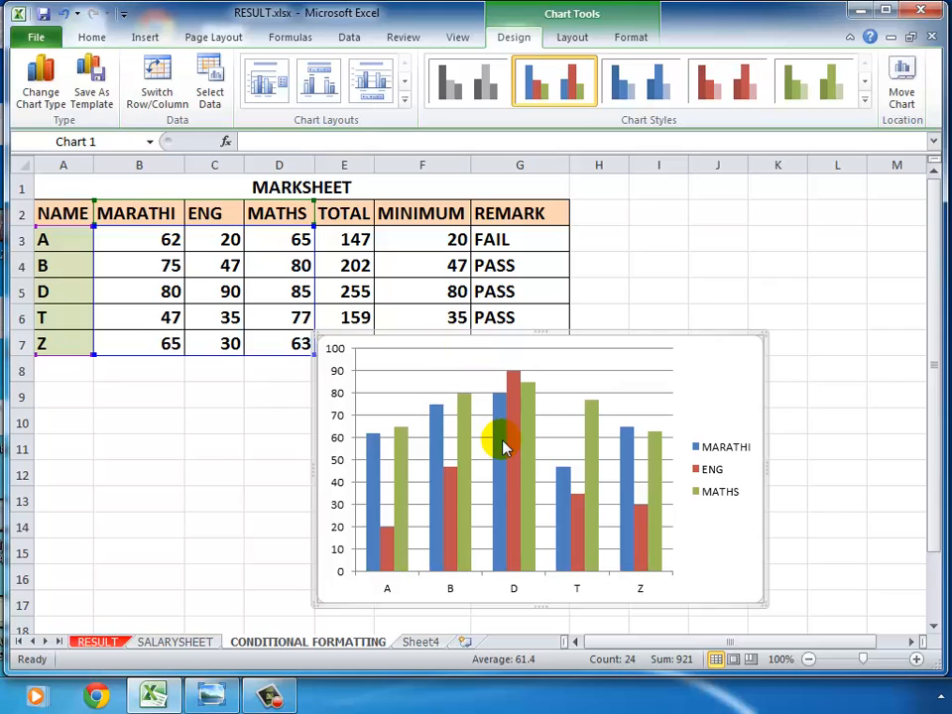
mouse_move(504, 446)
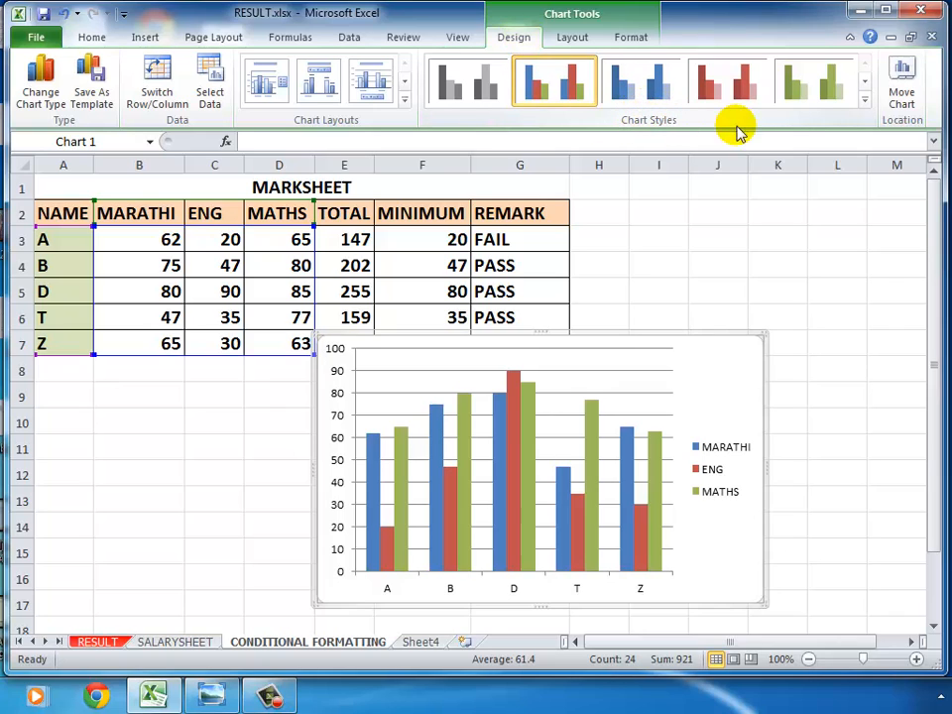
- Apply the chart style with glossy red columns on a black background to the column chart
click(865, 106)
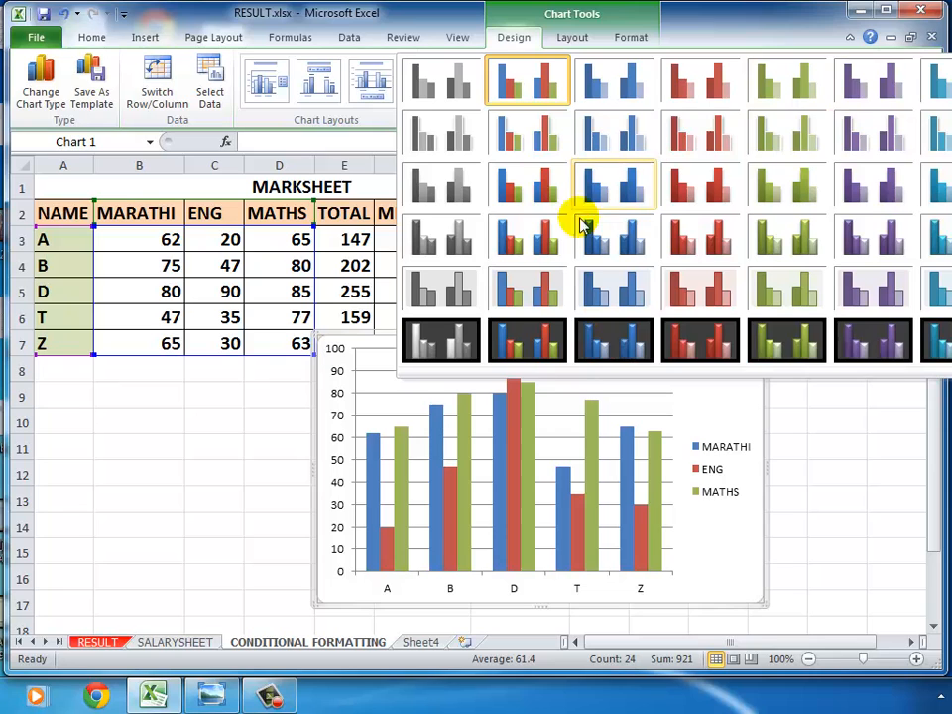
click(682, 338)
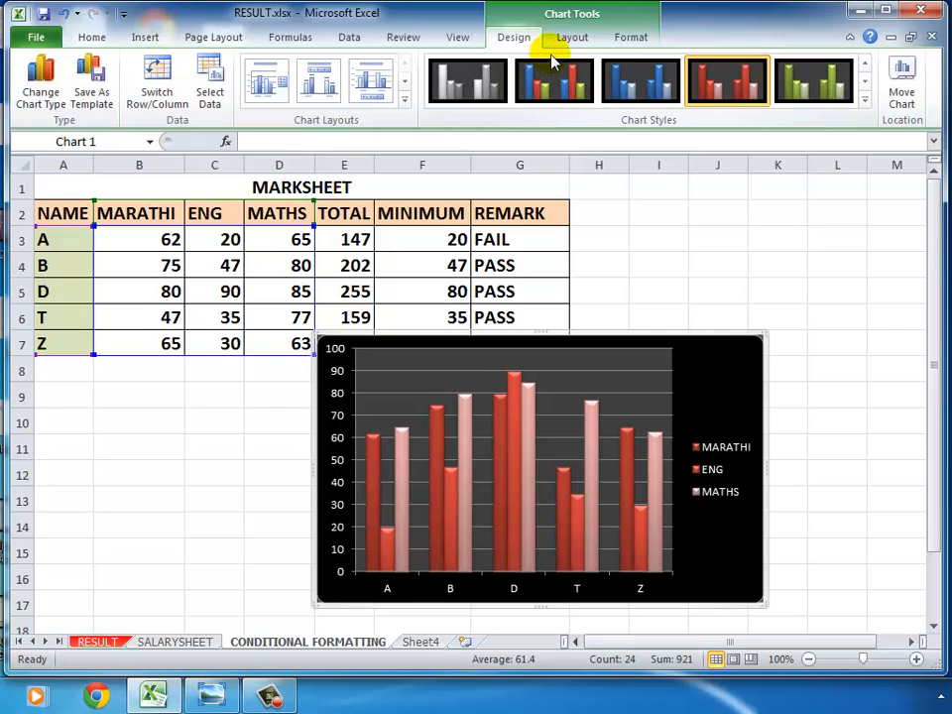
- Examine the chart layouts, the data table choices and the legend positions offered for the column chart
click(404, 103)
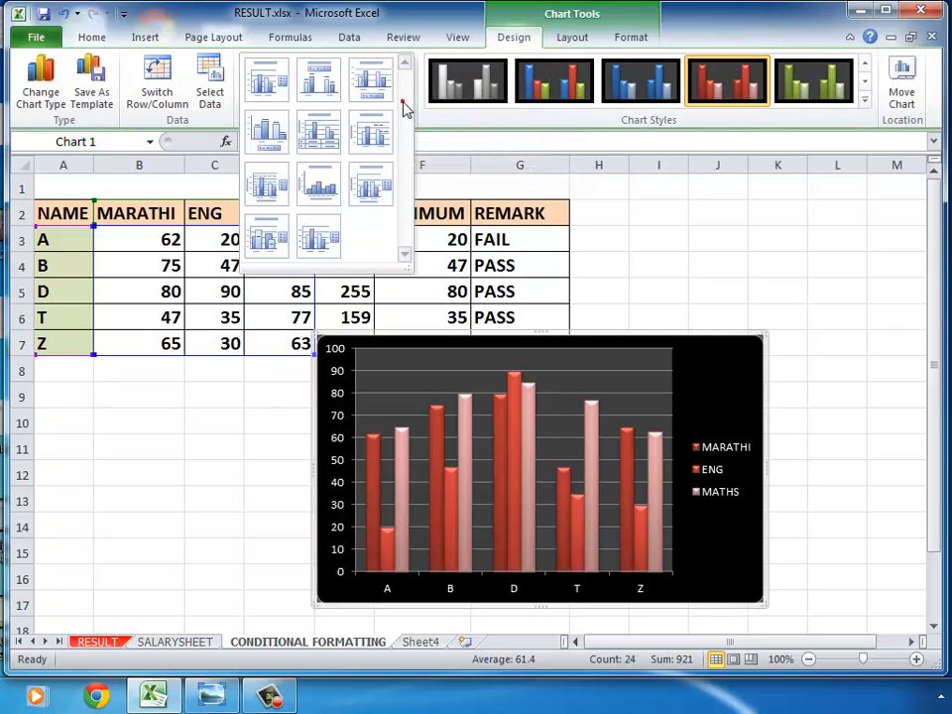
click(573, 40)
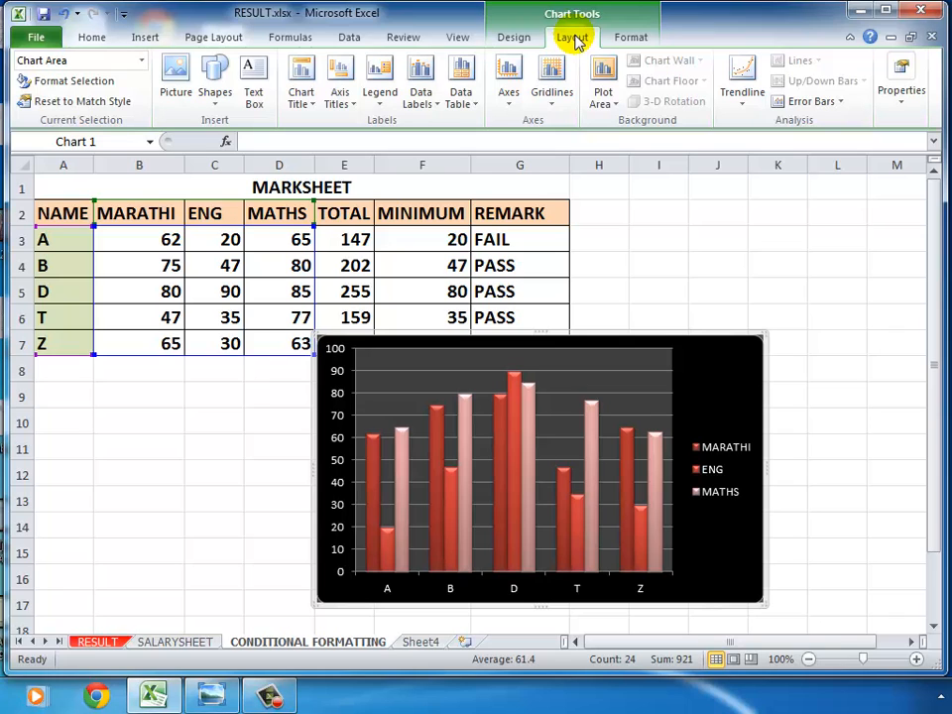
click(475, 111)
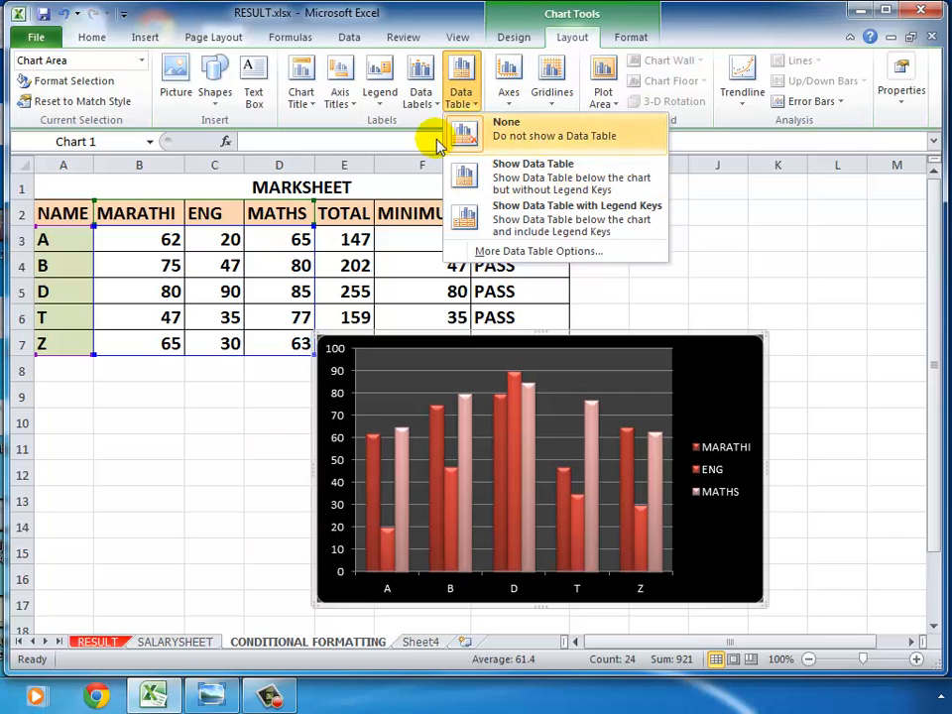
click(374, 103)
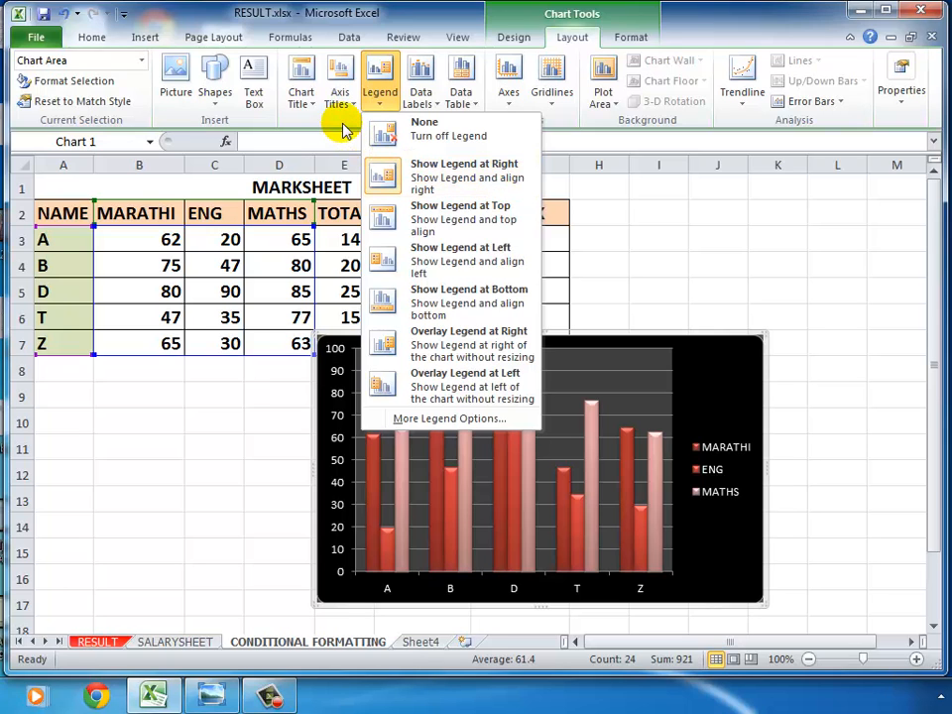
click(657, 10)
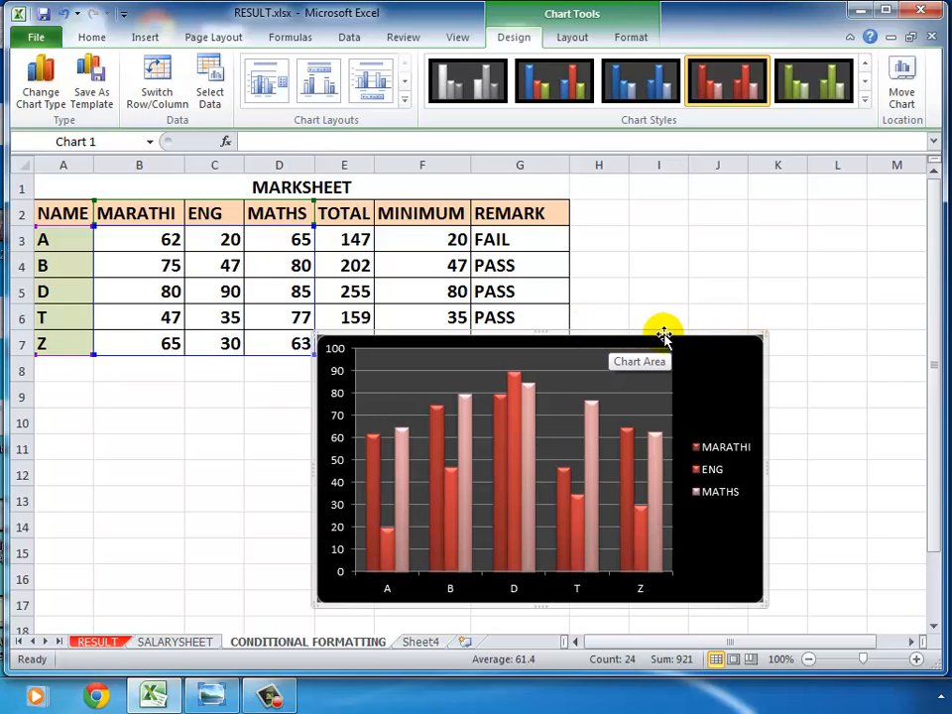
- Reposition the red column chart over the sheet and delete it
drag(660, 337, 792, 198)
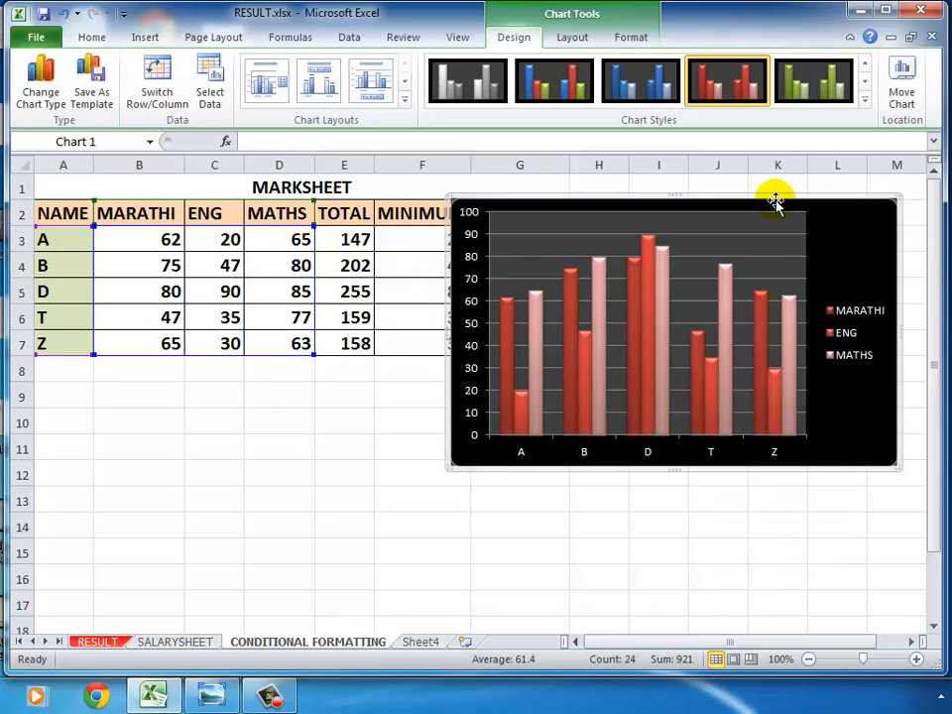
drag(731, 203, 644, 267)
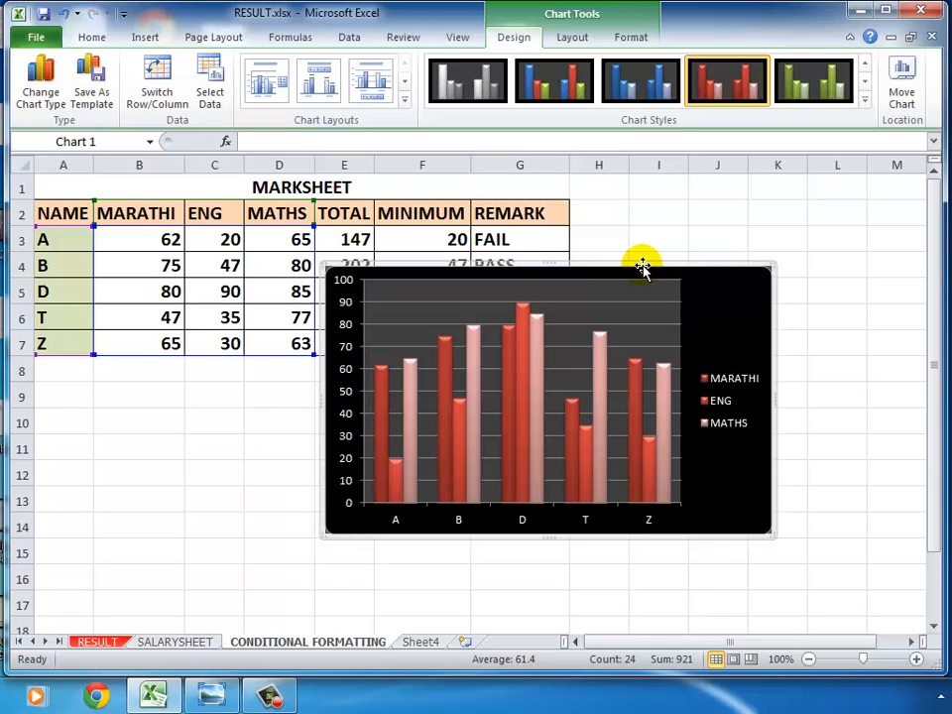
key(Delete)
click(580, 451)
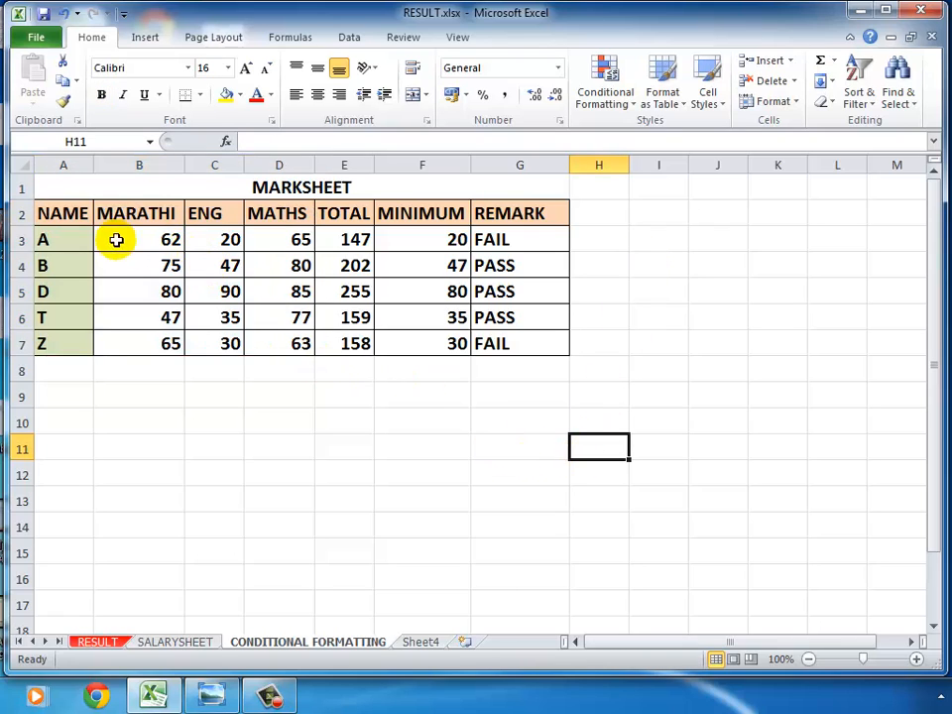
- Chart A2:D7 again as 2-D clustered columns and place the chart just beneath the marksheet
click(57, 211)
drag(57, 211, 271, 342)
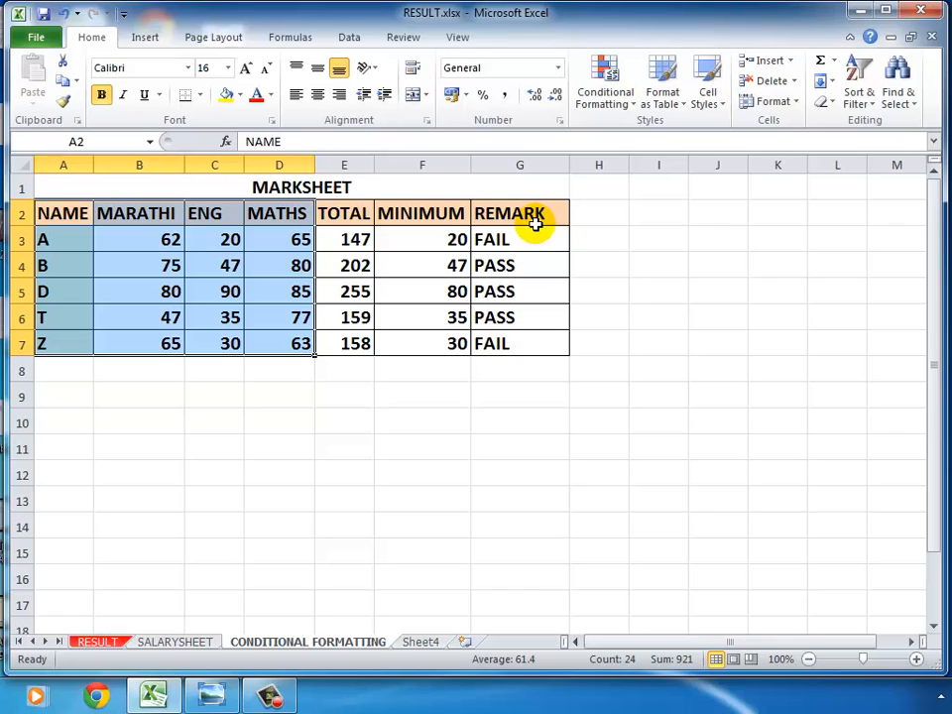
click(145, 41)
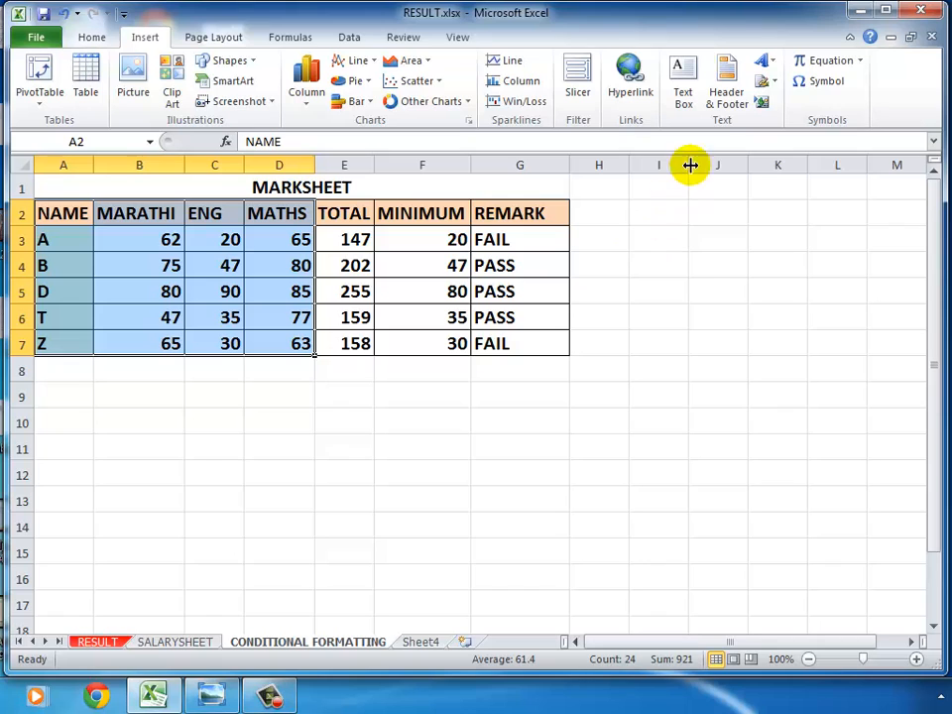
click(305, 107)
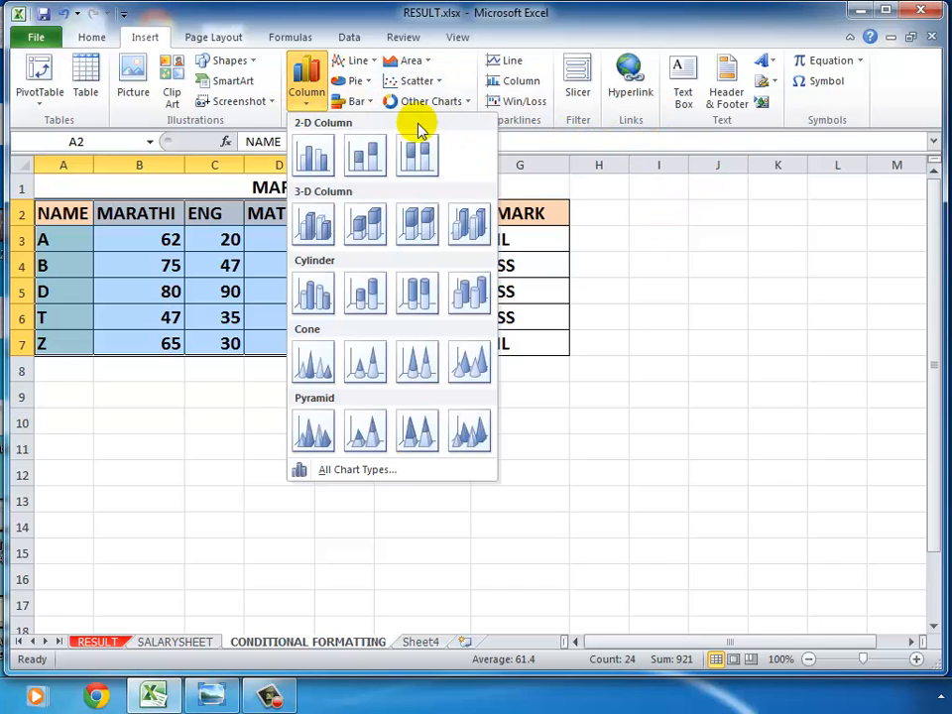
click(315, 154)
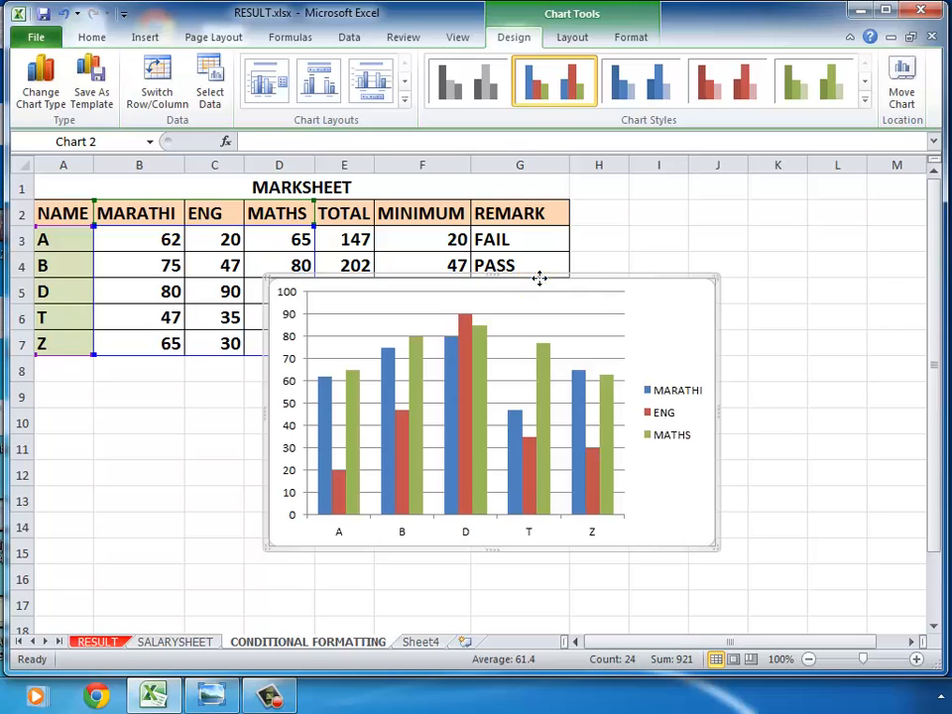
drag(540, 278, 541, 361)
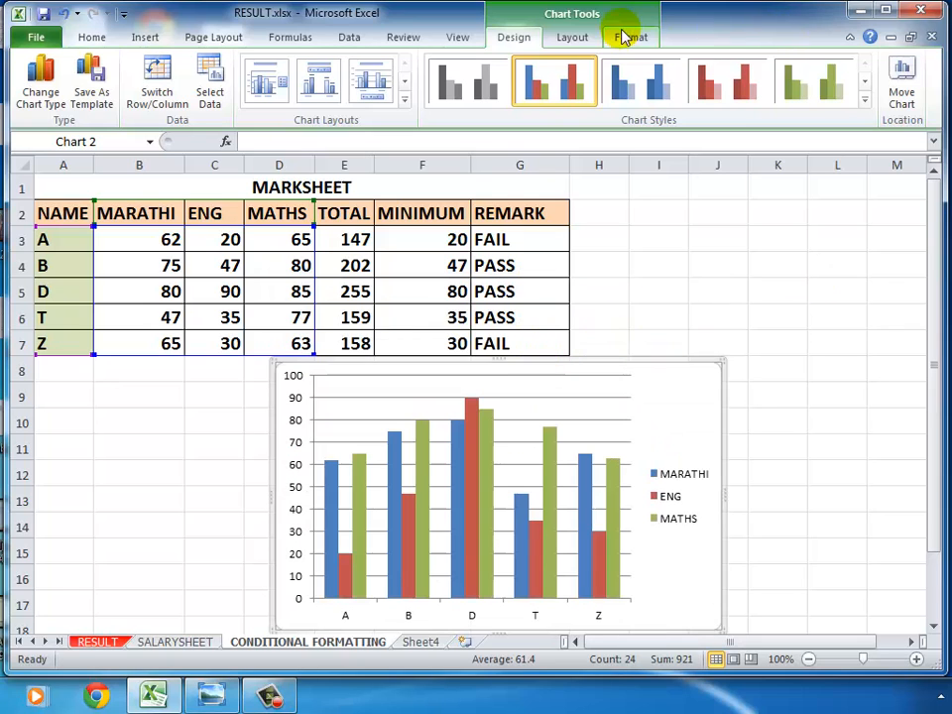
click(527, 36)
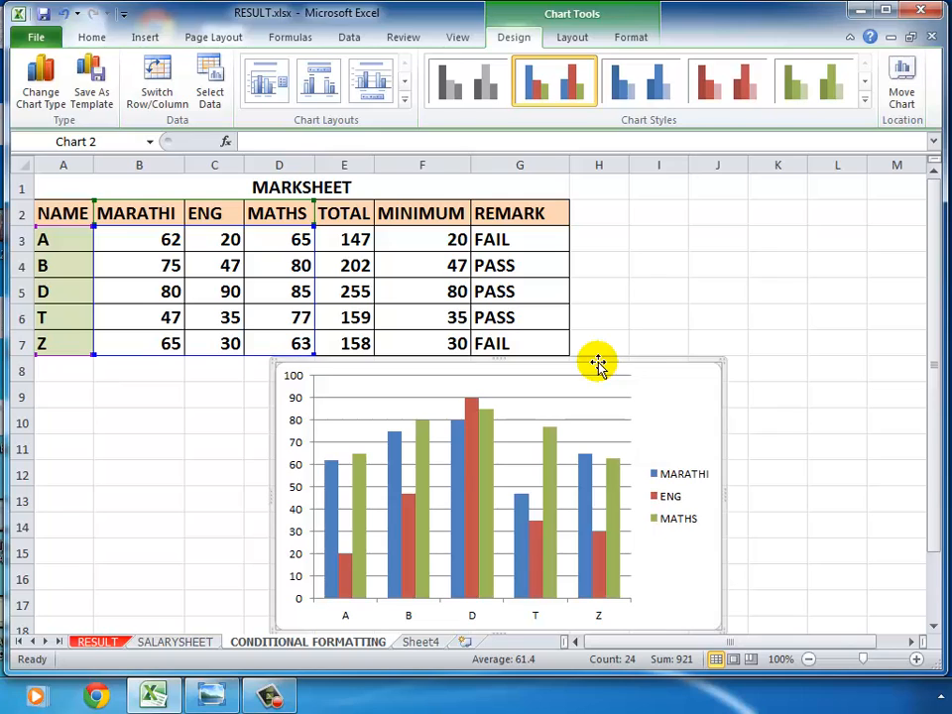
- Delete the column chart beneath the marksheet
key(Delete)
click(744, 401)
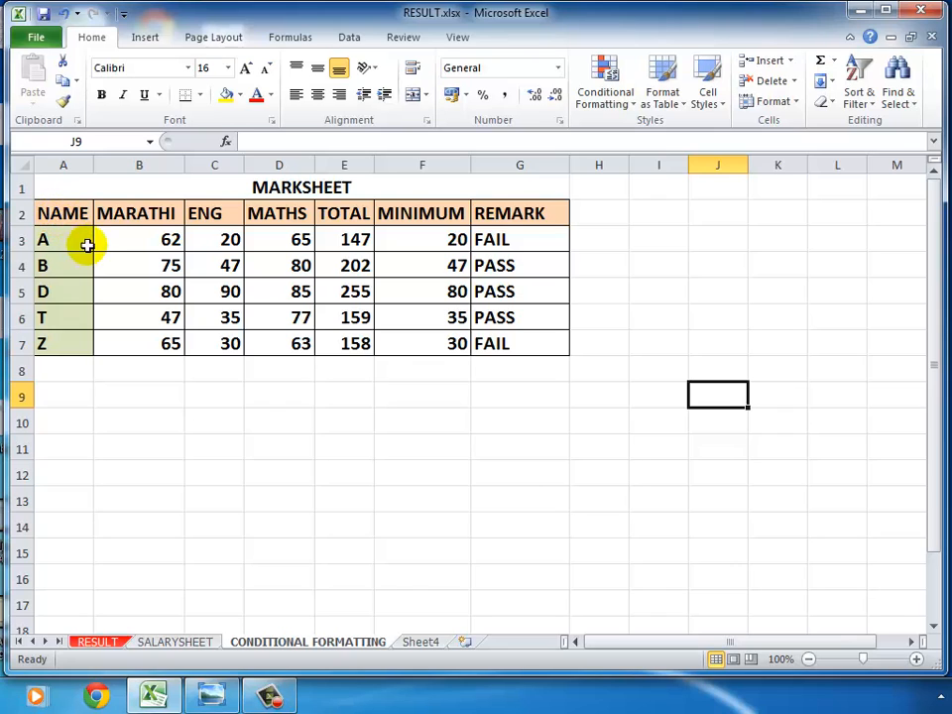
click(404, 388)
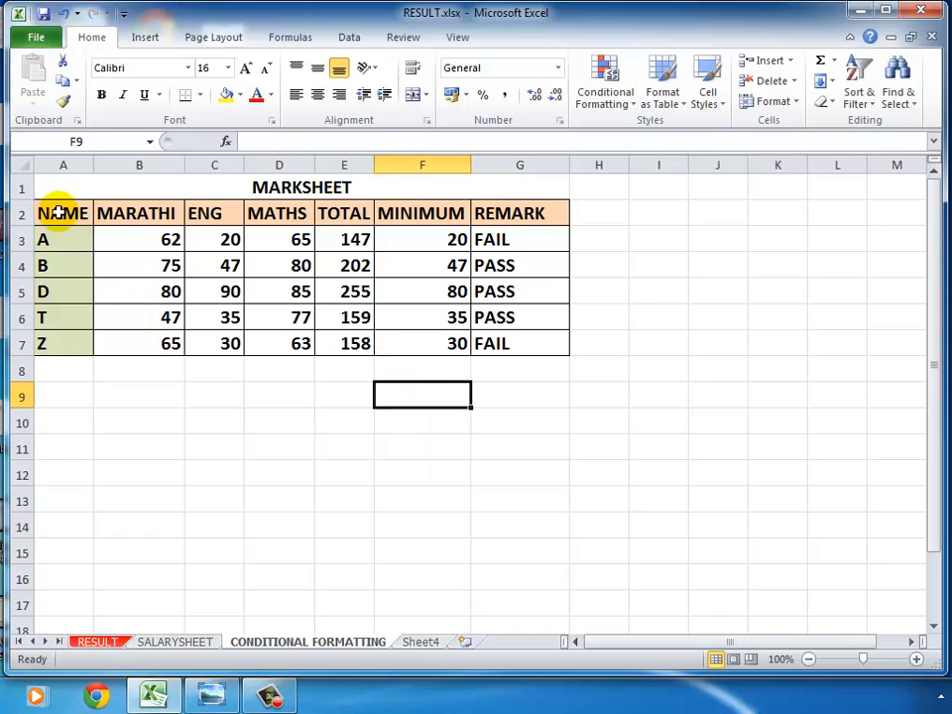
- Insert a 3-D pie chart from the NAME and TOTAL columns, A2:A7 and E2:E7, and move it lower on the sheet
drag(55, 209, 64, 343)
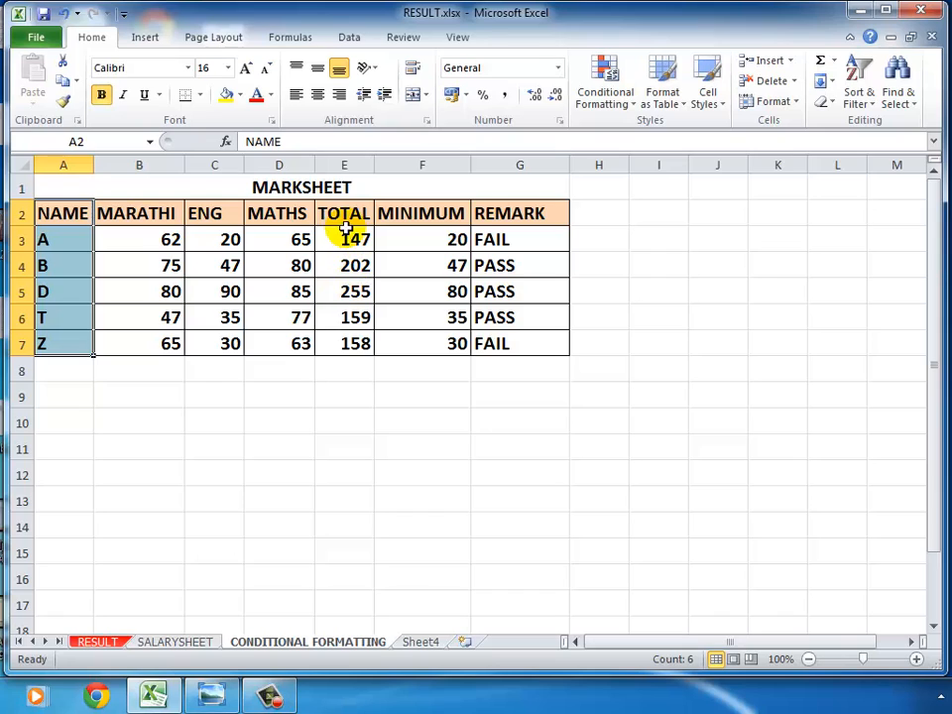
ctrl+drag(342, 209, 342, 345)
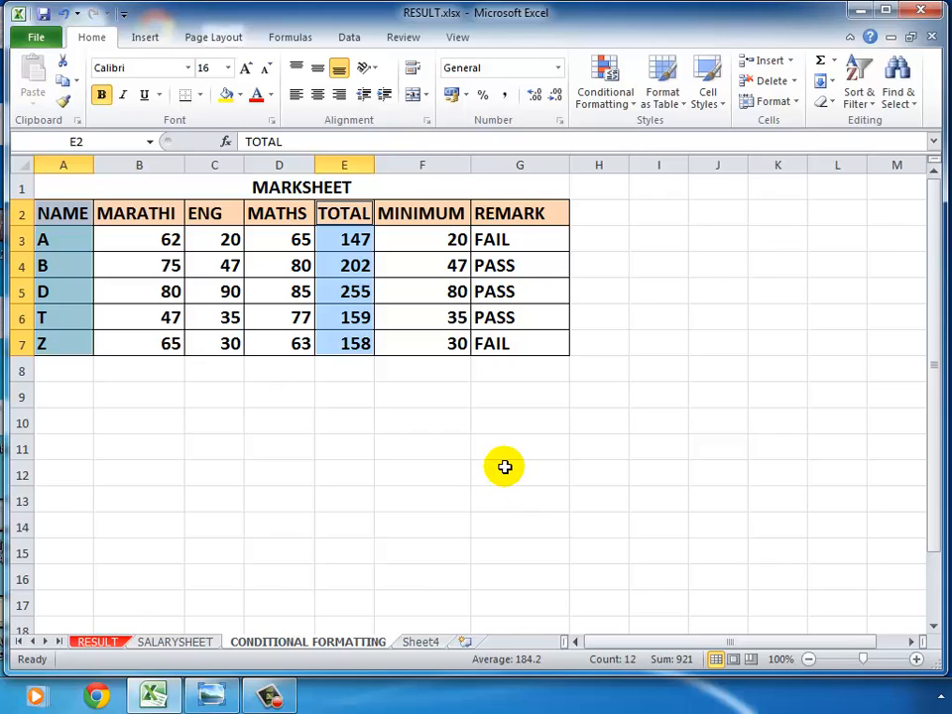
click(143, 40)
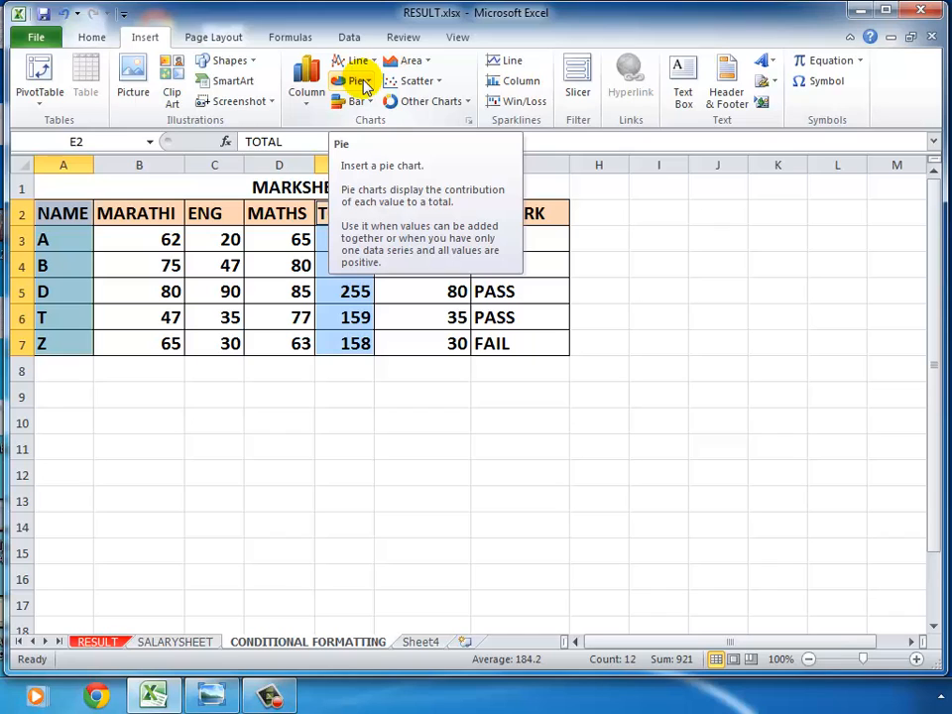
click(359, 82)
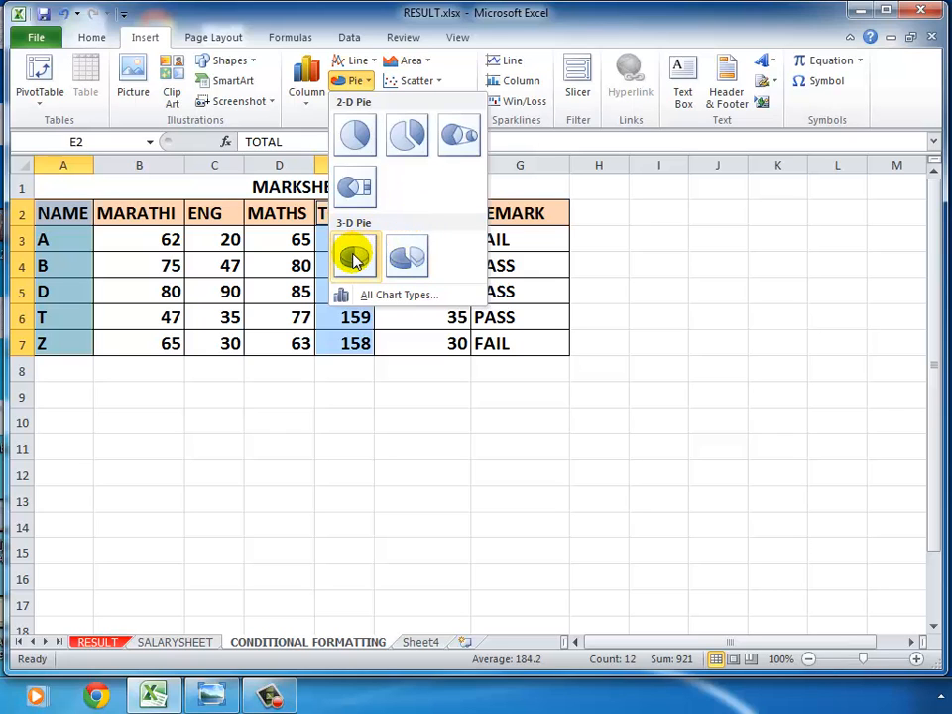
click(354, 259)
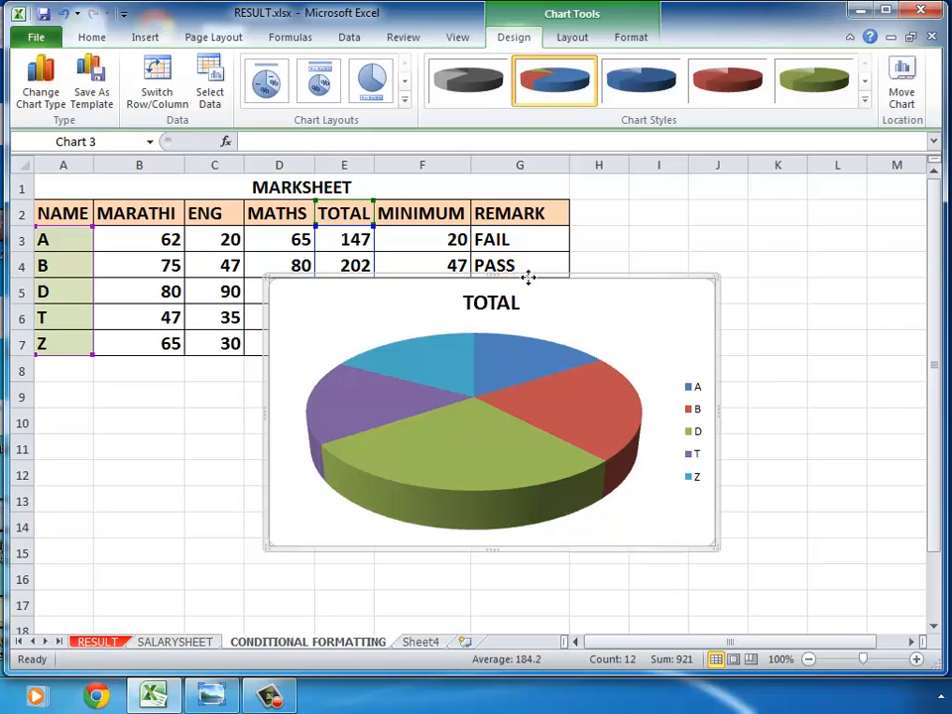
drag(526, 278, 546, 325)
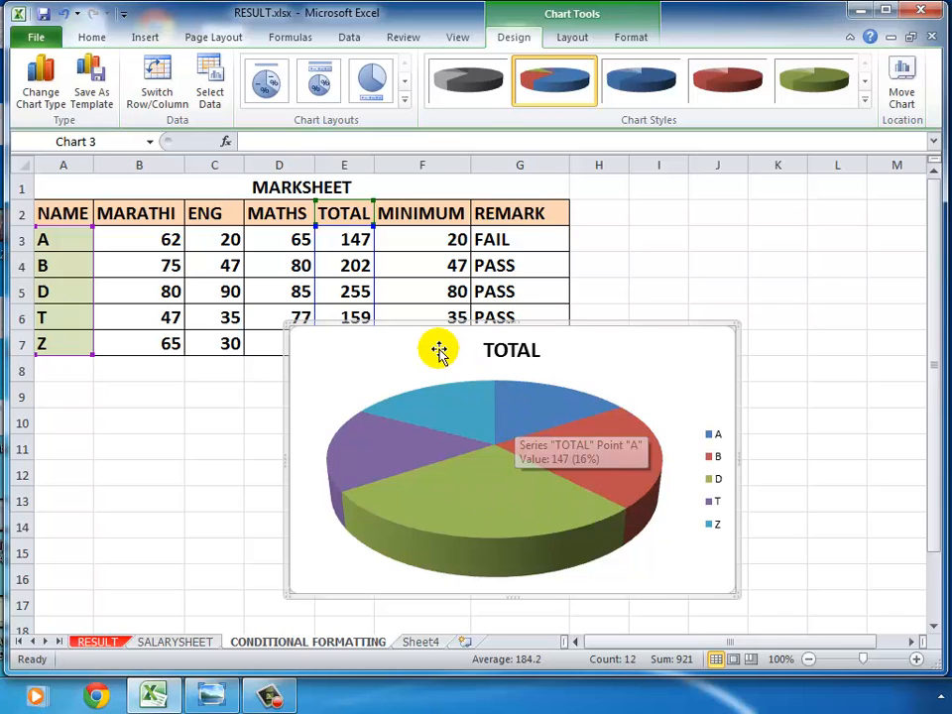
- Apply the pie chart layout with the legend under the title and percentage labels on the slices
click(322, 84)
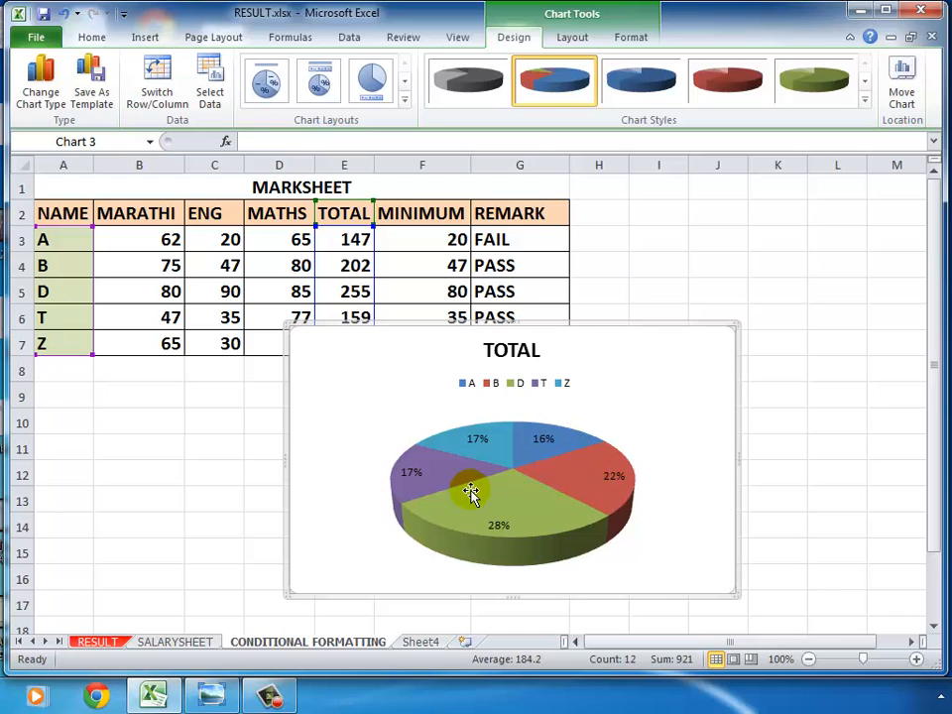
click(271, 87)
click(316, 82)
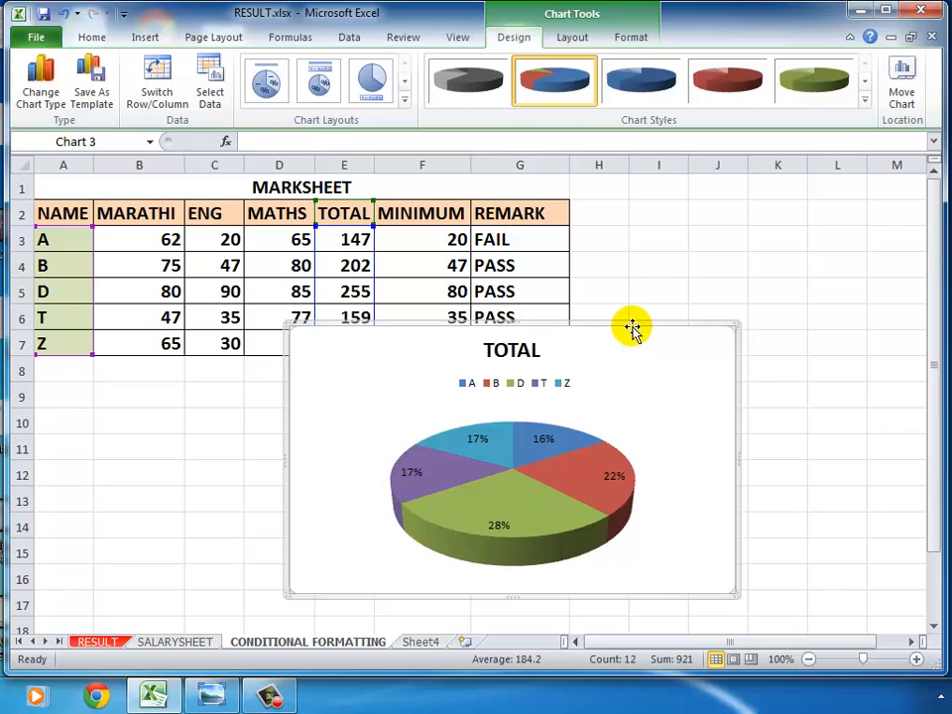
- Delete the 3-D pie chart of the totals and deselect the source cells
key(Delete)
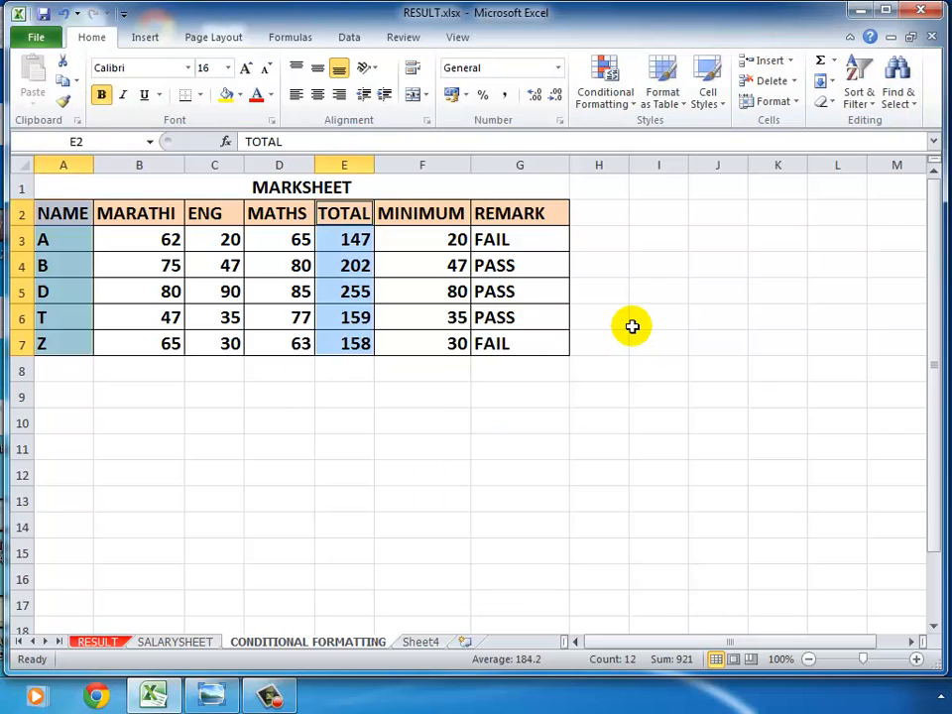
click(612, 505)
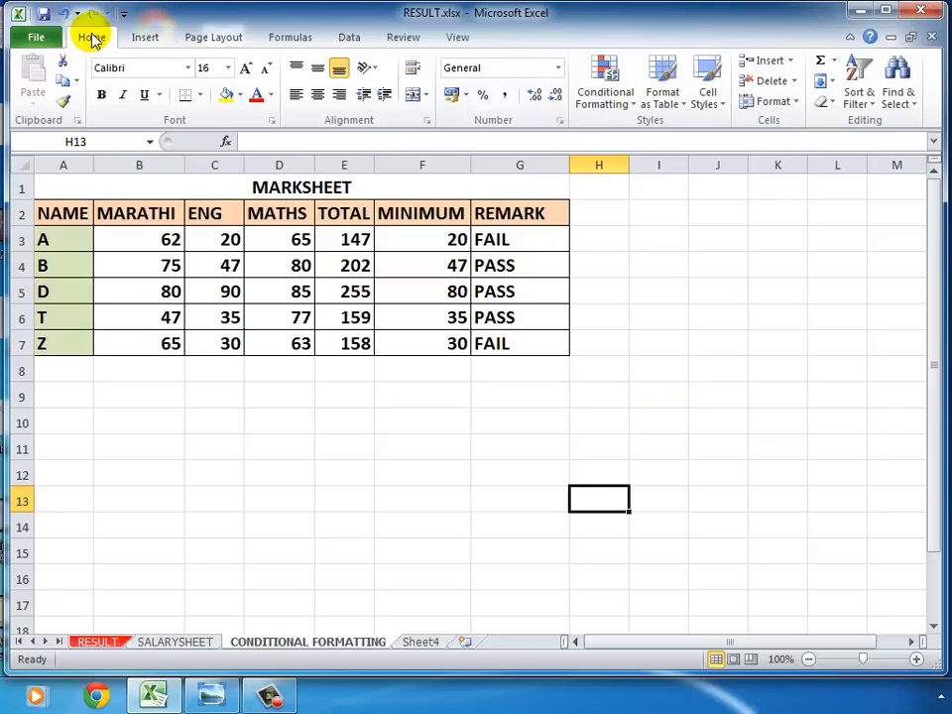
- Review the Highlight Cells Rules and Clear Rules options for the subject marks in B3:D7 without applying any
click(563, 346)
drag(153, 244, 307, 343)
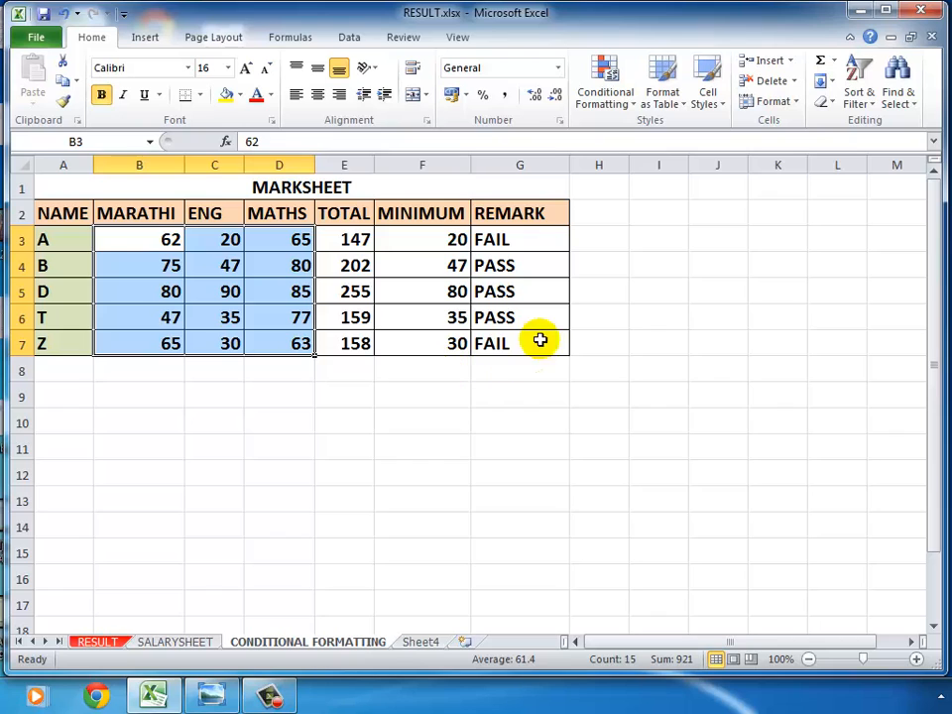
click(576, 397)
click(142, 239)
drag(142, 239, 296, 347)
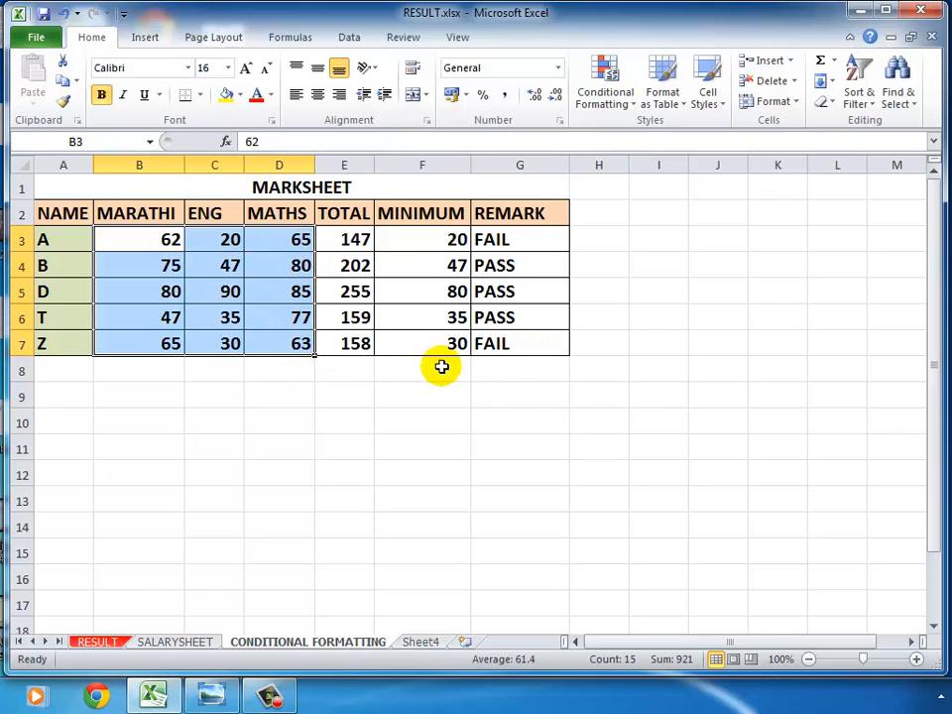
click(627, 107)
mouse_move(646, 139)
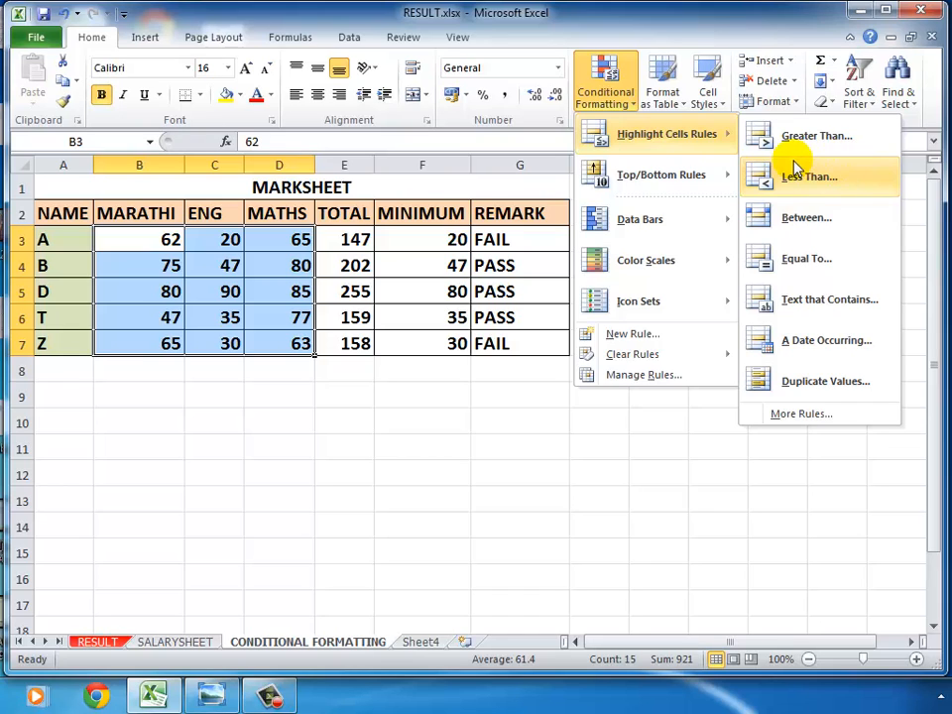
mouse_move(651, 357)
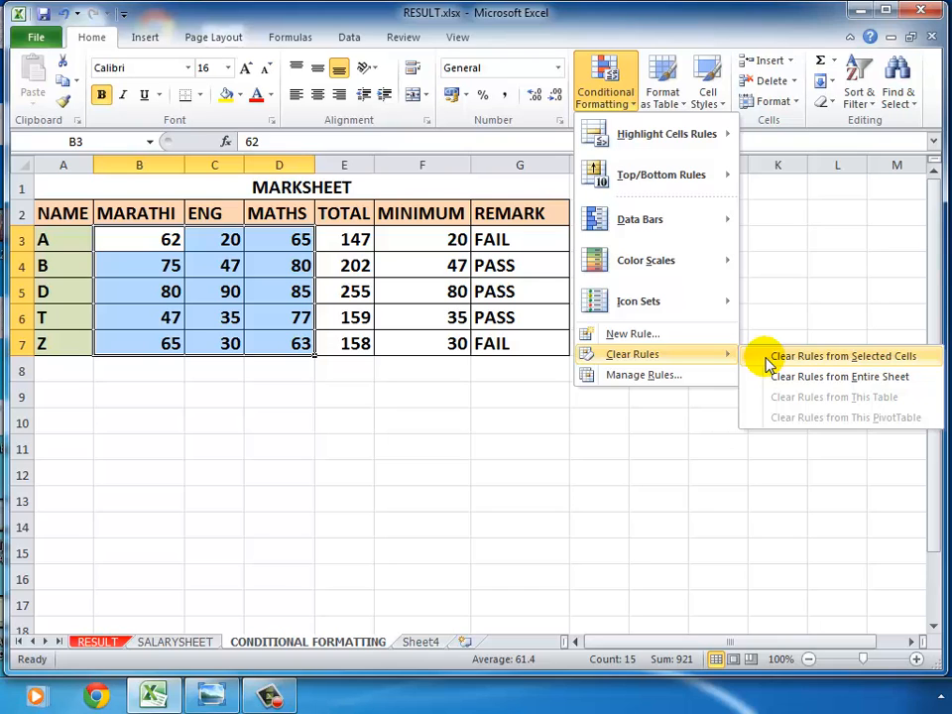
click(298, 424)
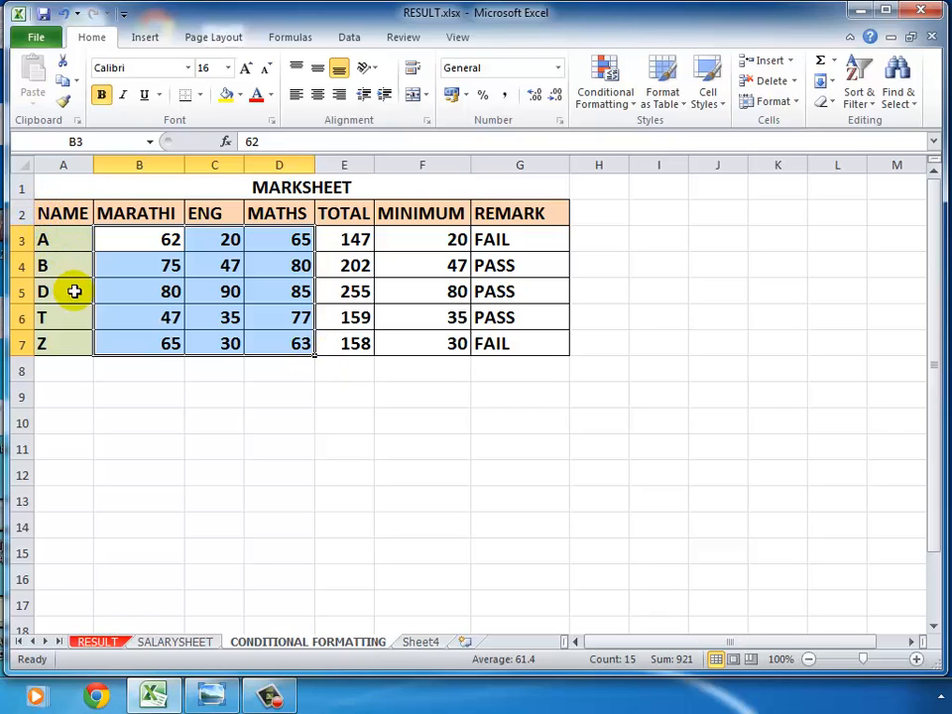
click(247, 436)
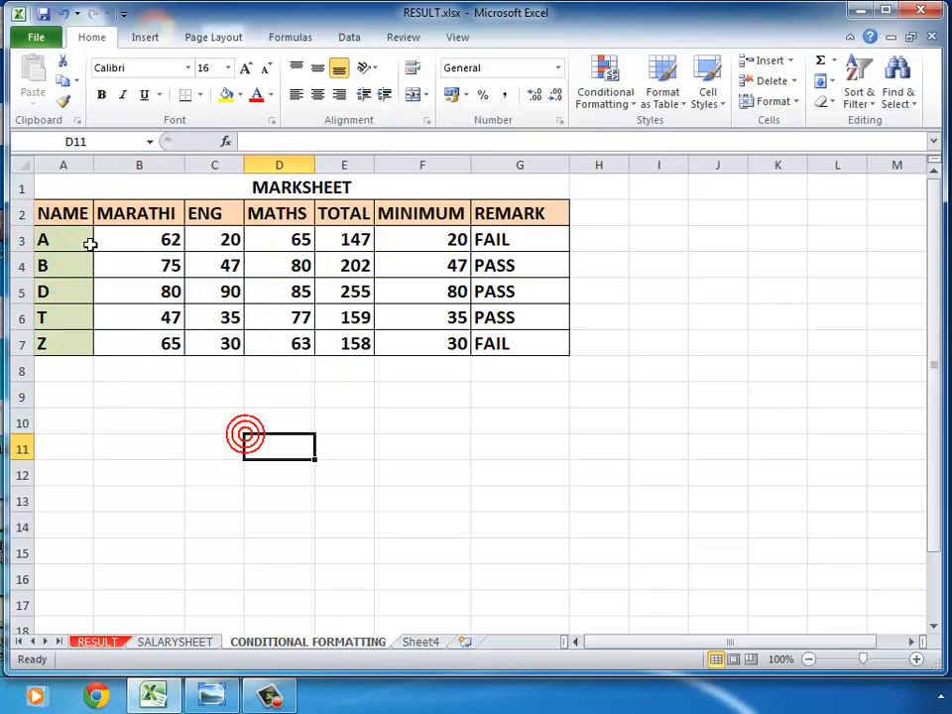
- Review the Custom Sort settings and the Filter command for the marksheet range A2:G7 without applying either
drag(62, 212, 516, 335)
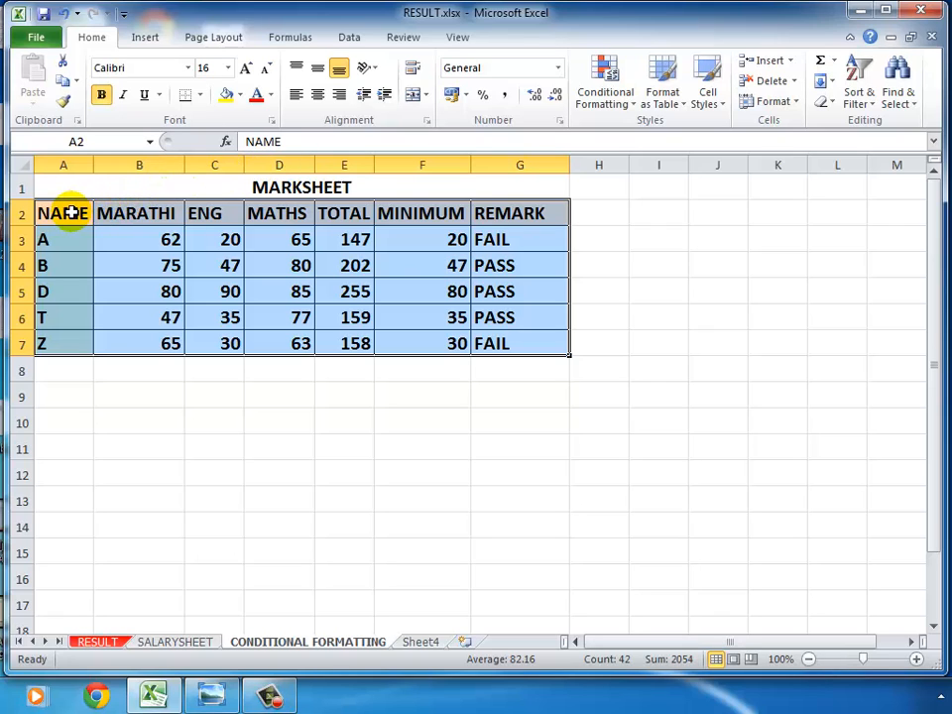
click(862, 89)
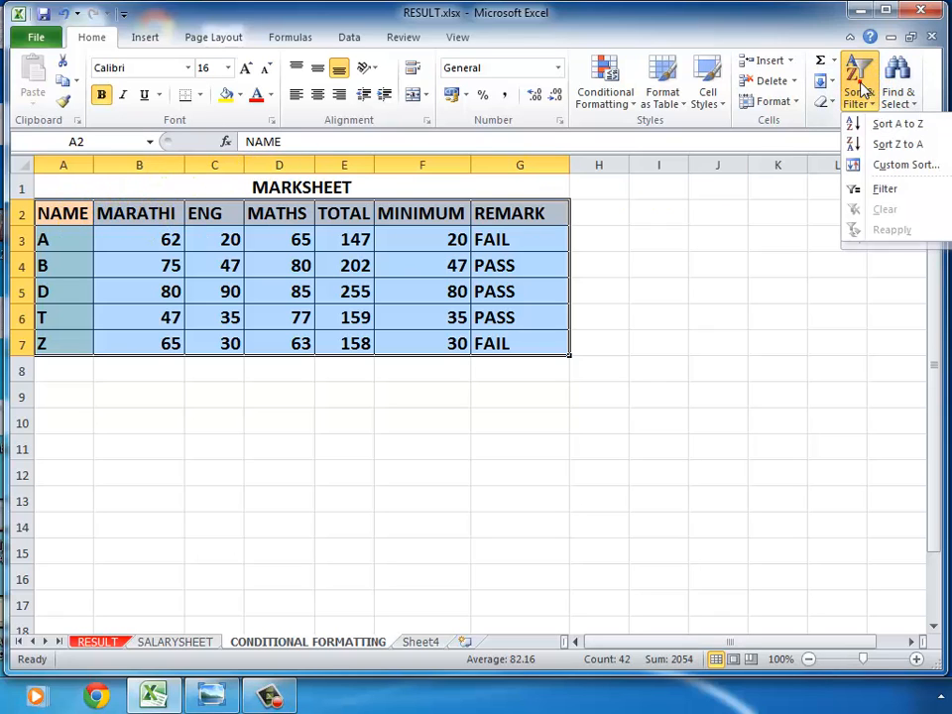
click(889, 167)
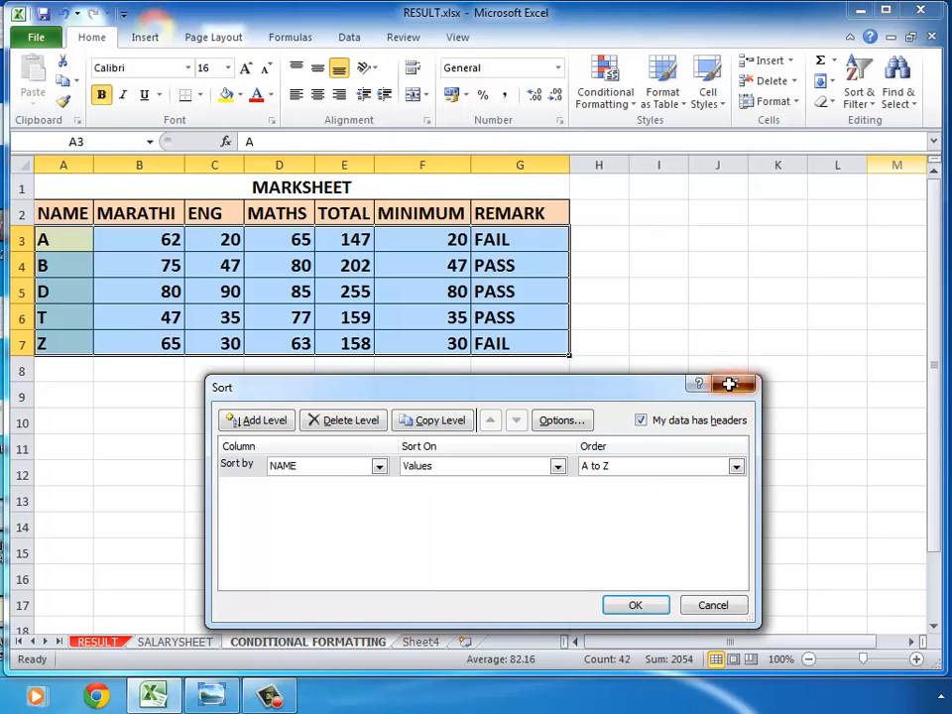
click(734, 384)
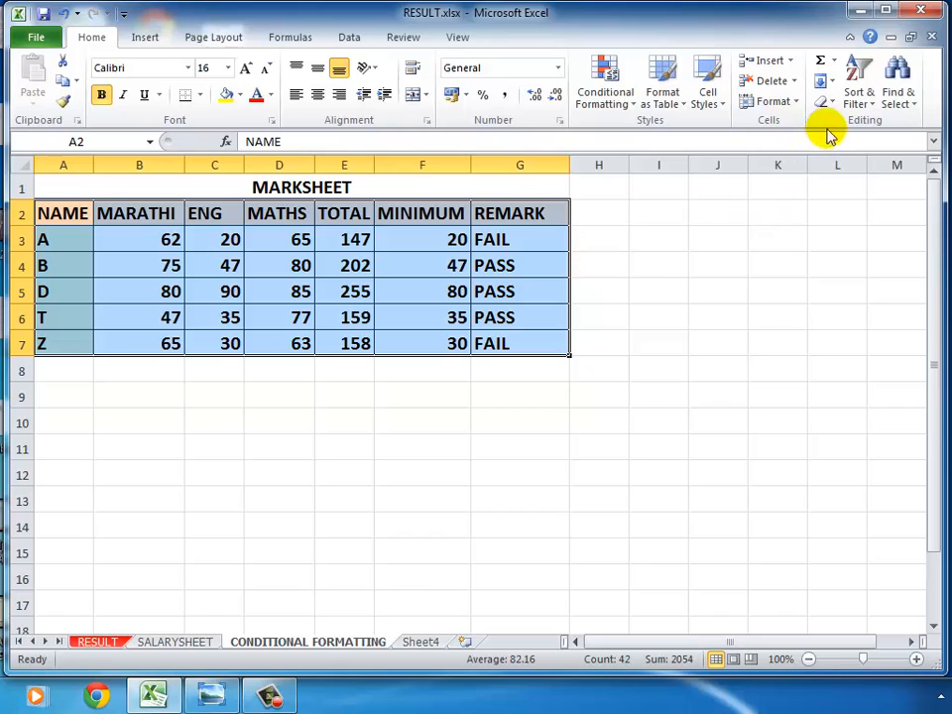
click(866, 109)
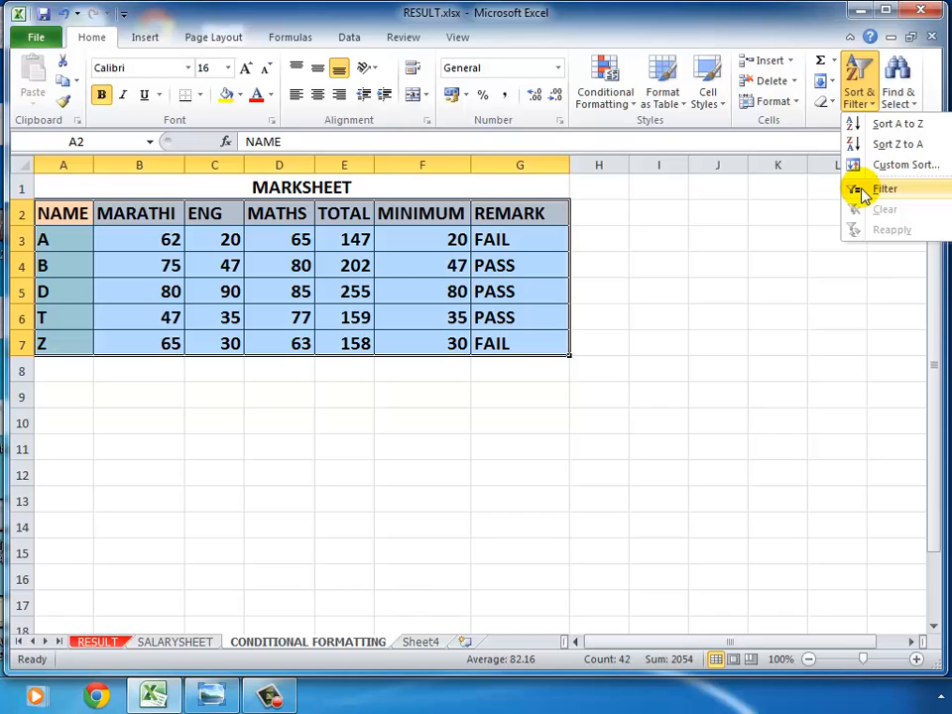
click(658, 347)
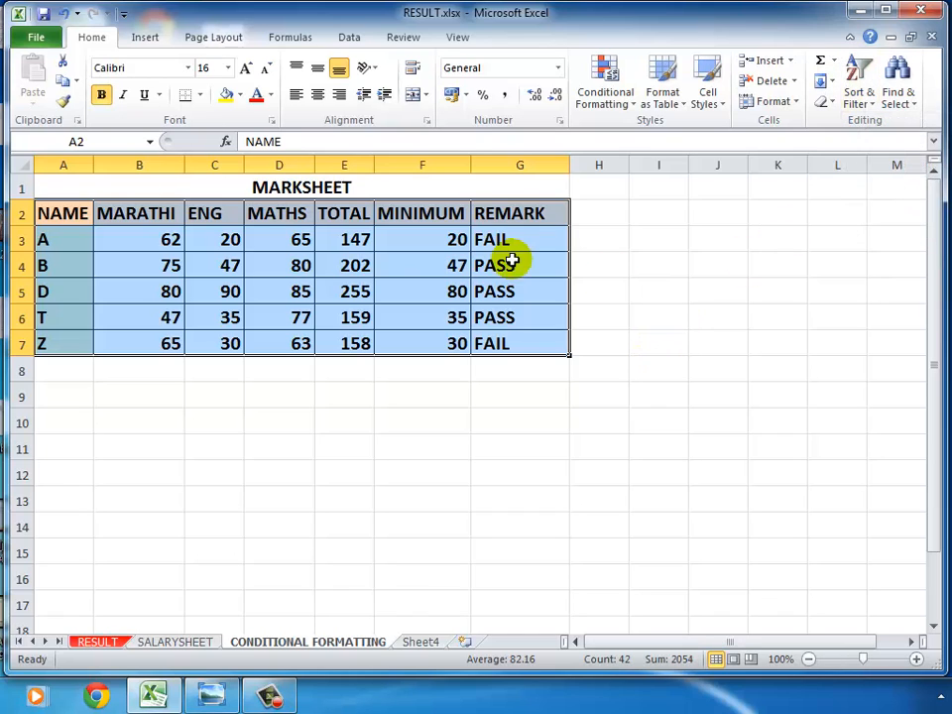
- Review the chart source ranges, A2:D7 for the subject marks and A2:A7 with E2:E7 for the totals
click(142, 38)
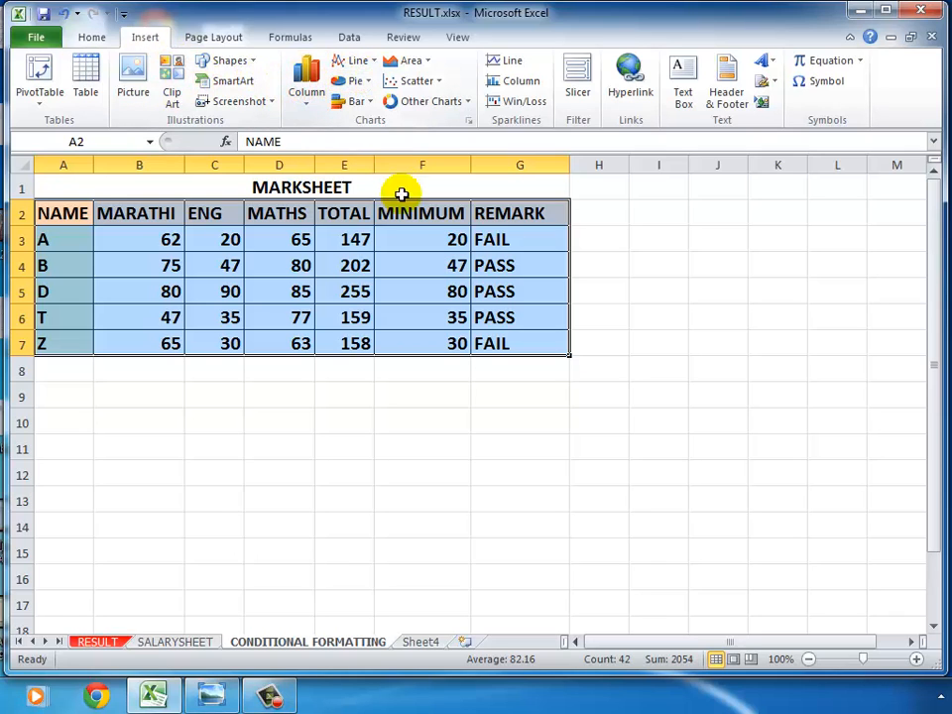
click(372, 414)
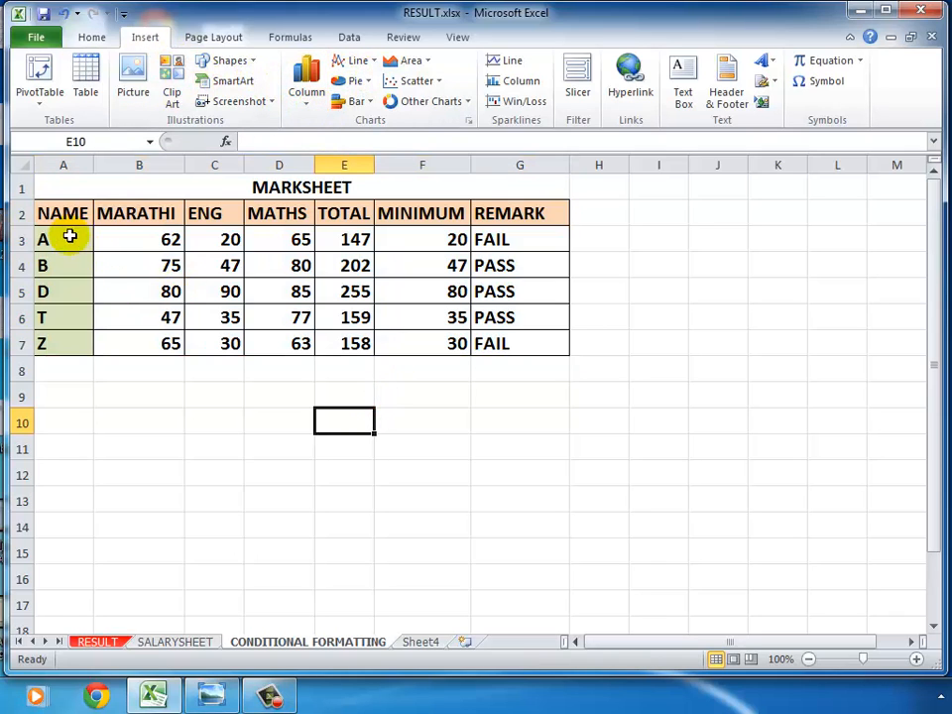
drag(39, 212, 288, 344)
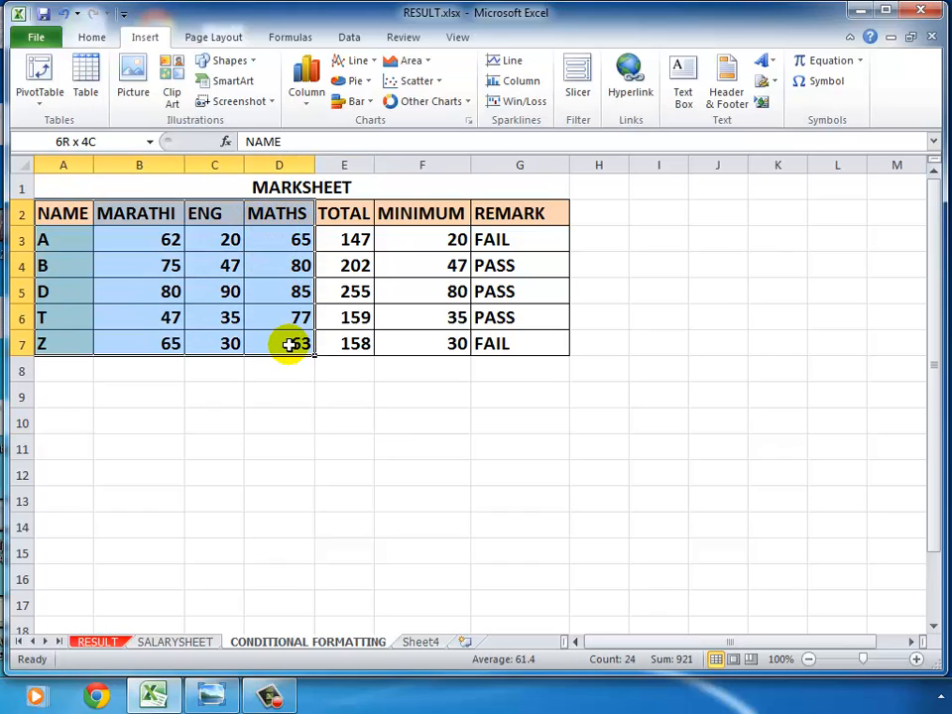
click(491, 436)
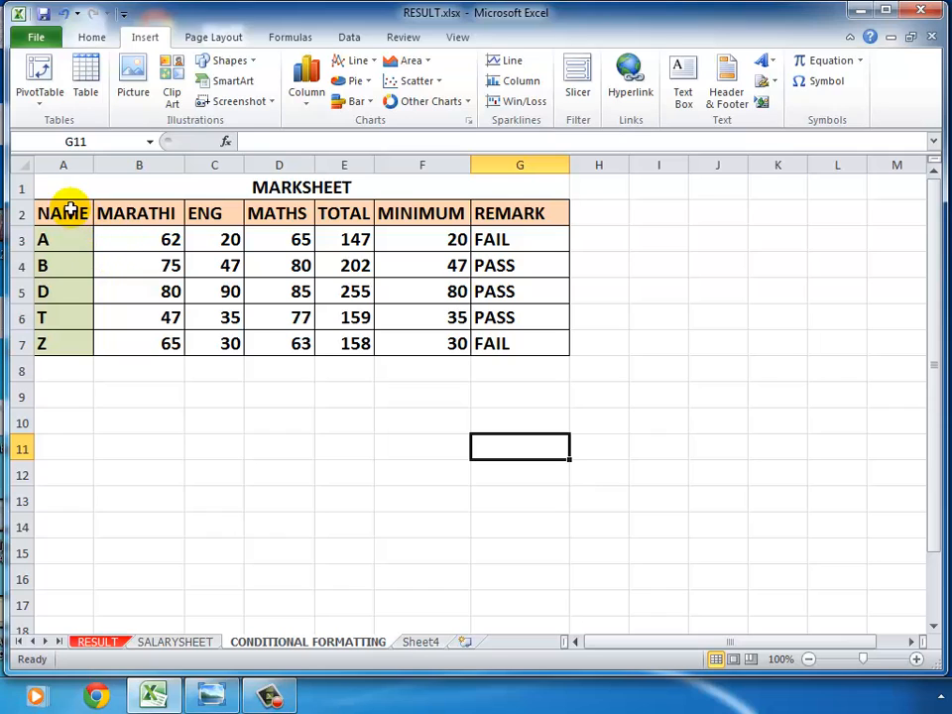
drag(64, 204, 58, 339)
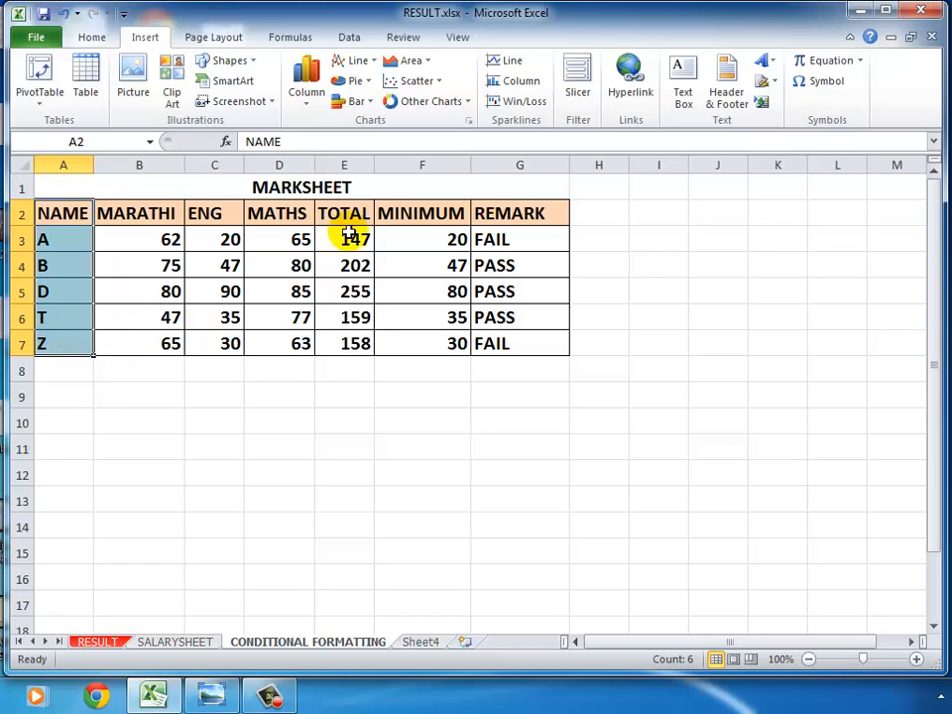
ctrl+drag(348, 207, 346, 340)
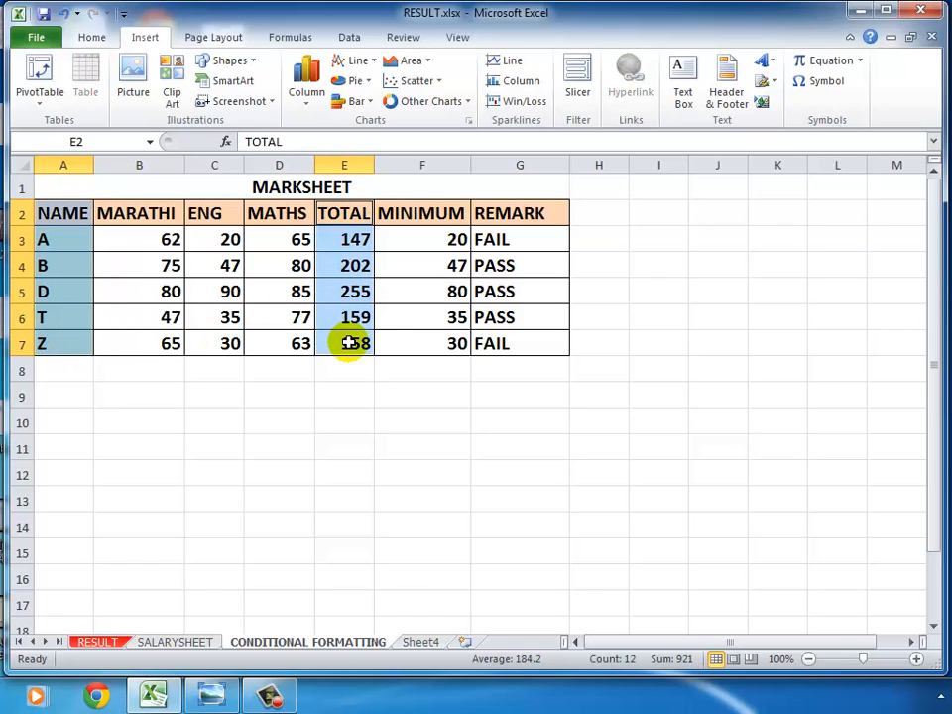
click(413, 485)
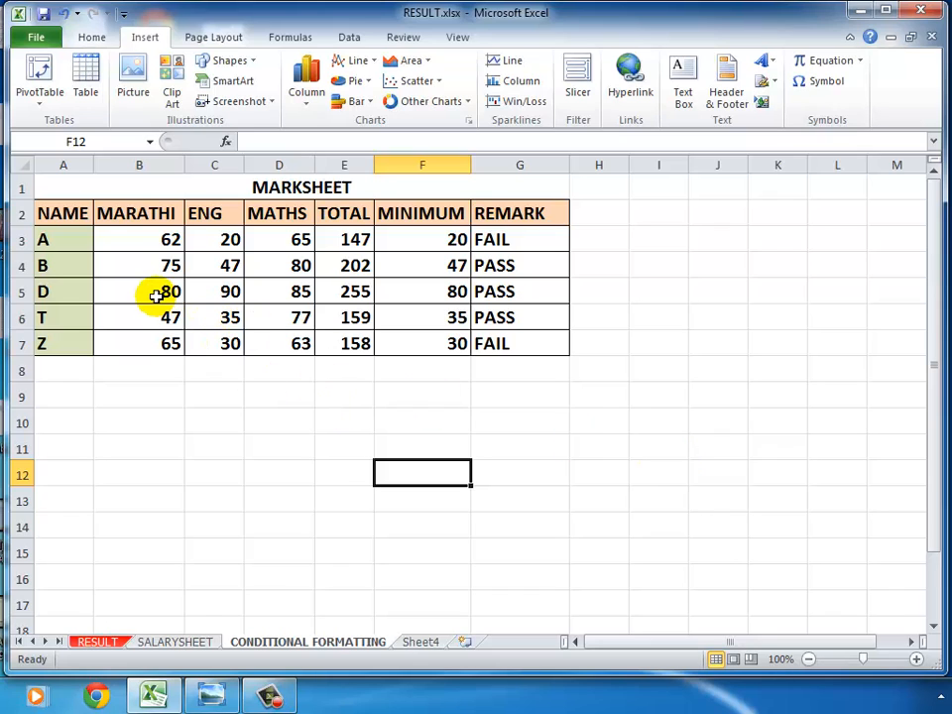
click(70, 211)
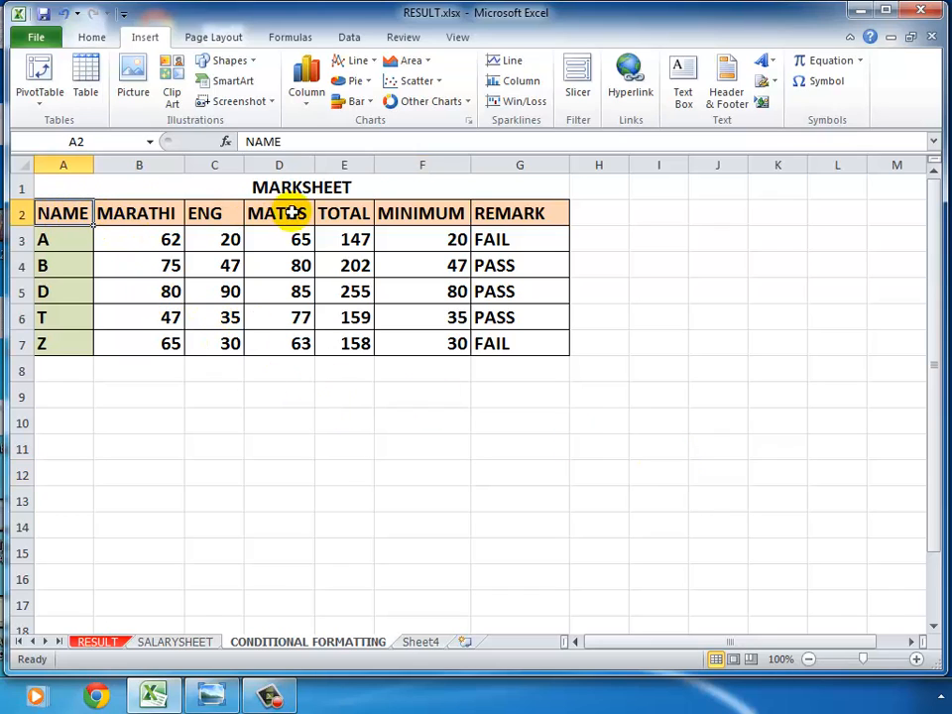
click(358, 212)
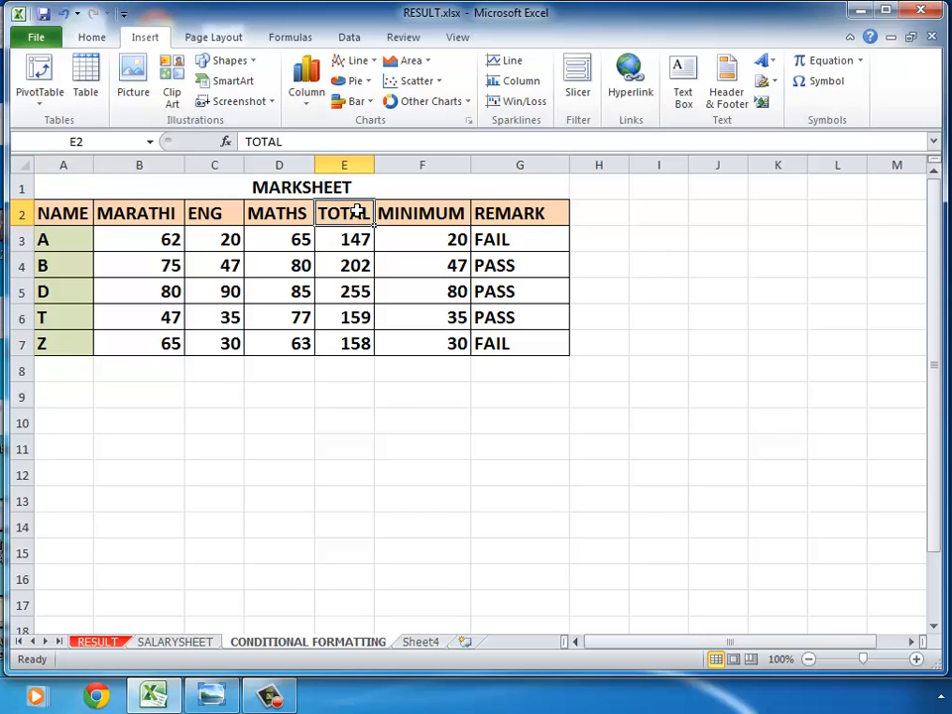
click(429, 209)
click(524, 212)
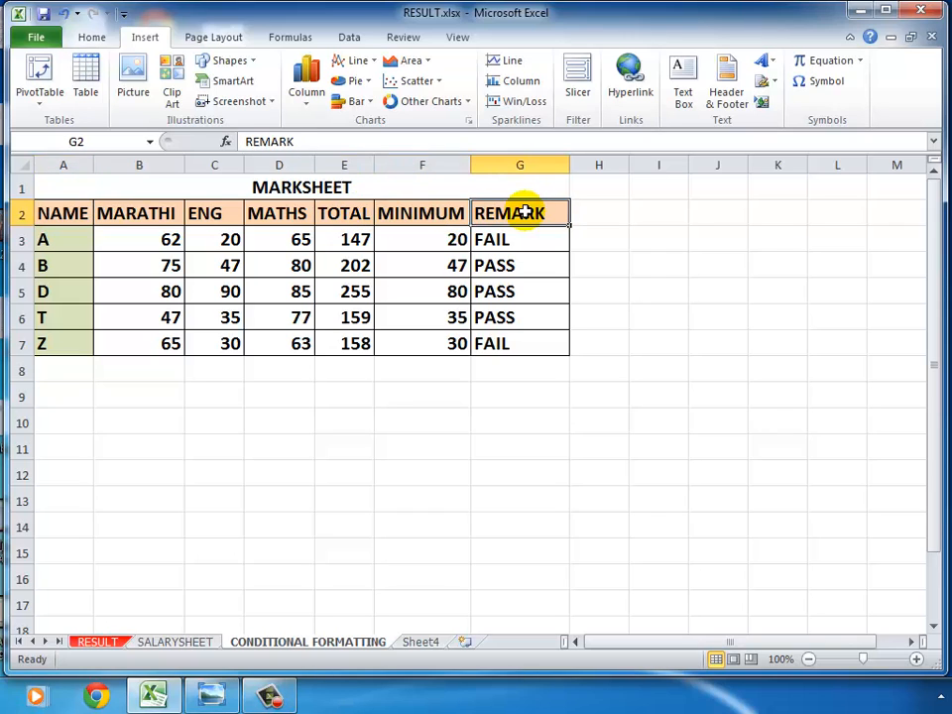